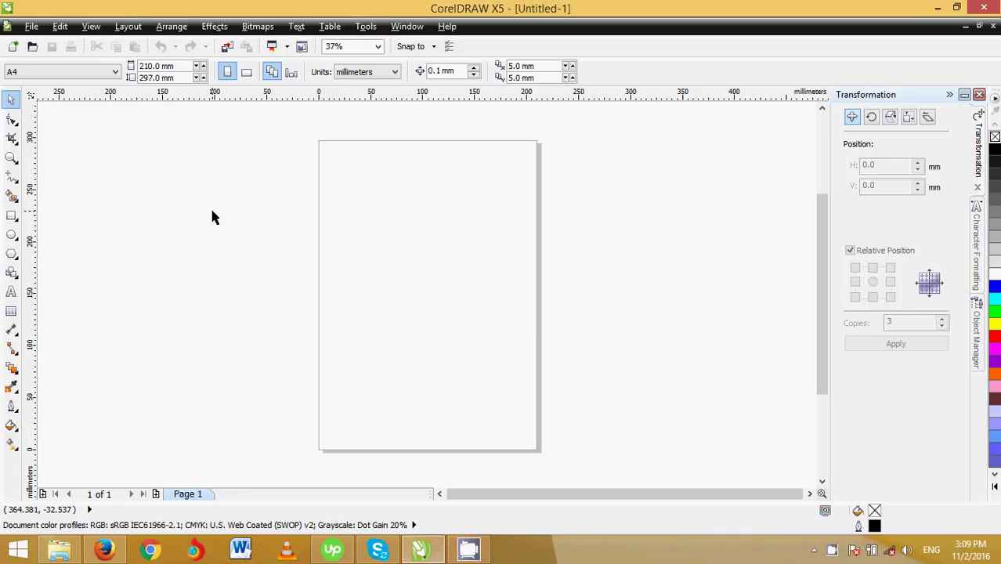
- Draw a circle, scale it to about 131 mm in diameter and place it in the upper-left area of the page
{"action": "left_click", "coordinate": [12, 234]}
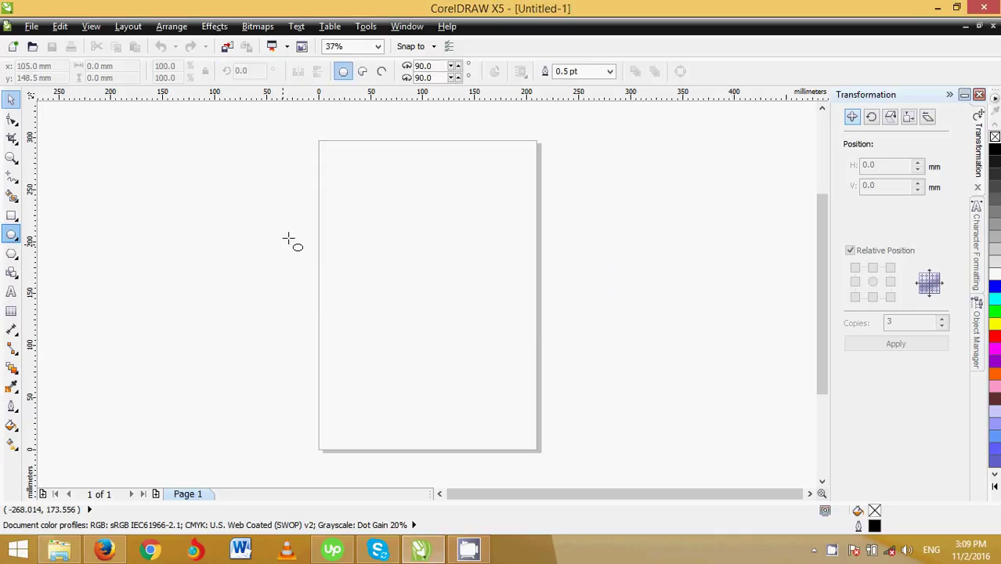
{"action": "left_click_drag", "start_coordinate": [340, 230], "coordinate": [509, 380]}
{"action": "key", "text": "space"}
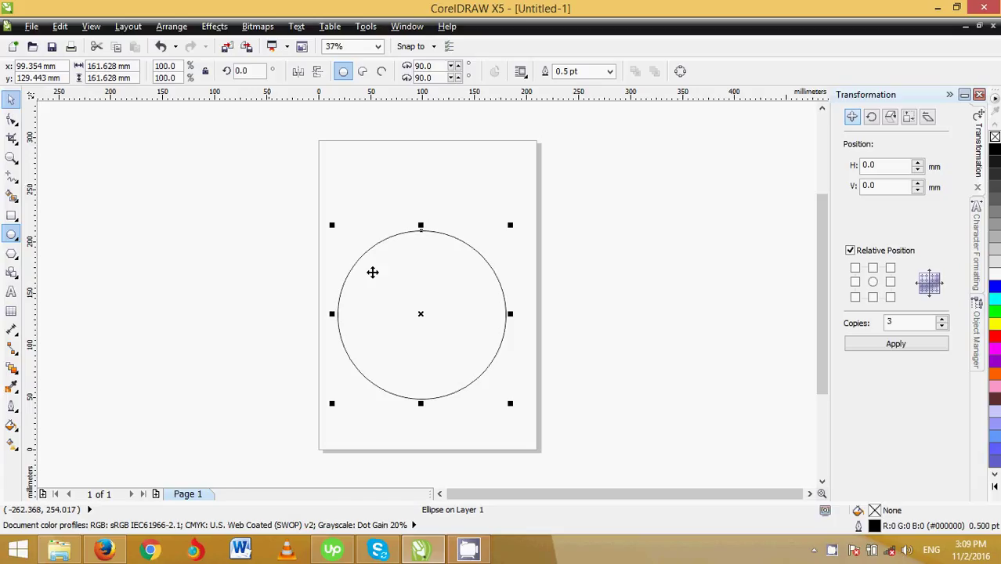
{"action": "mouse_move", "coordinate": [372, 272]}
{"action": "left_mouse_down"}
{"action": "mouse_move", "coordinate": [380, 255]}
{"action": "mouse_move", "coordinate": [367, 189]}
{"action": "mouse_move", "coordinate": [389, 192]}
{"action": "mouse_move", "coordinate": [454, 279]}
{"action": "left_mouse_up"}
{"action": "left_click_drag", "start_coordinate": [500, 319], "coordinate": [465, 286]}
{"action": "mouse_move", "coordinate": [404, 243]}
{"action": "left_mouse_down"}
{"action": "mouse_move", "coordinate": [396, 231]}
{"action": "mouse_move", "coordinate": [395, 253]}
{"action": "mouse_move", "coordinate": [405, 248]}
{"action": "left_mouse_up"}
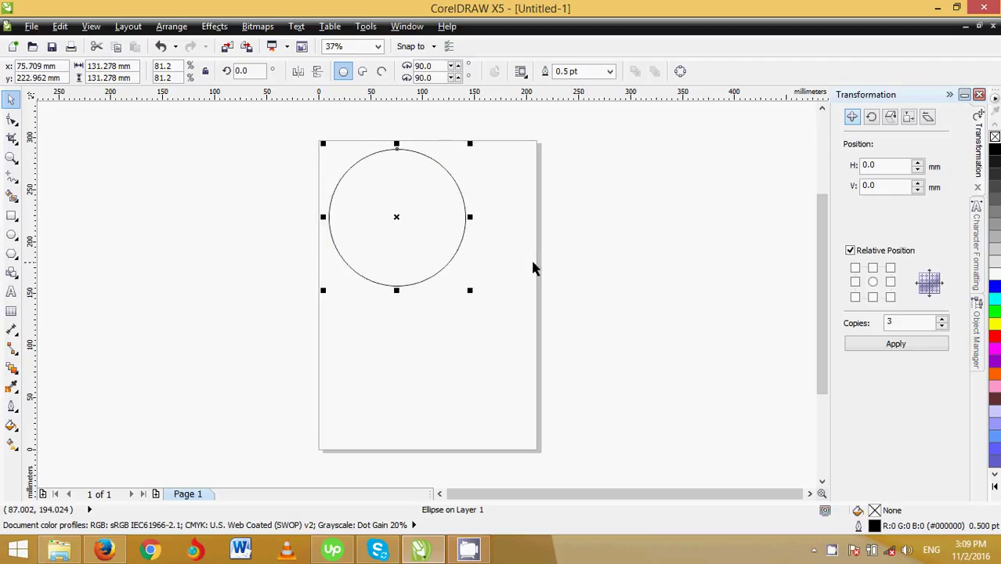
- Set the circle's outline width to 2 pt and shift the circle slightly closer to the page's left edge
{"action": "left_click", "coordinate": [10, 405]}
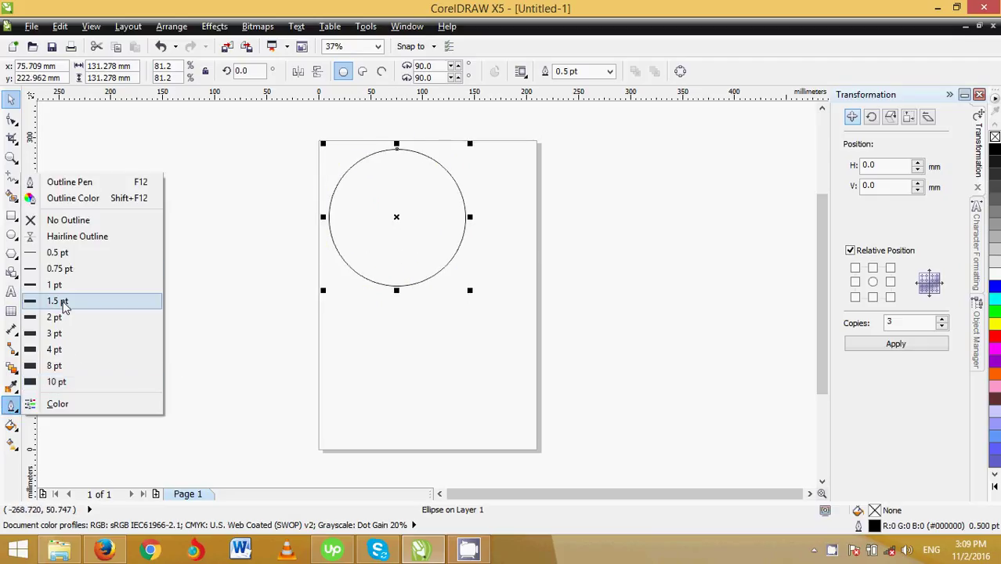
{"action": "left_click", "coordinate": [67, 318]}
{"action": "mouse_move", "coordinate": [393, 194]}
{"action": "left_mouse_down"}
{"action": "mouse_move", "coordinate": [396, 206]}
{"action": "mouse_move", "coordinate": [388, 200]}
{"action": "left_mouse_up"}
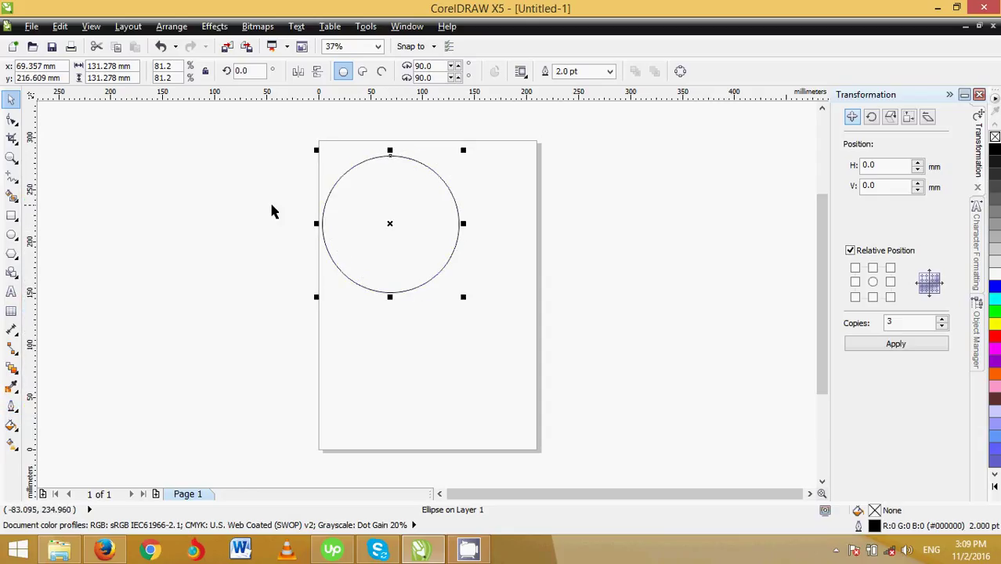
{"action": "left_click", "coordinate": [383, 203]}
{"action": "left_click", "coordinate": [330, 257]}
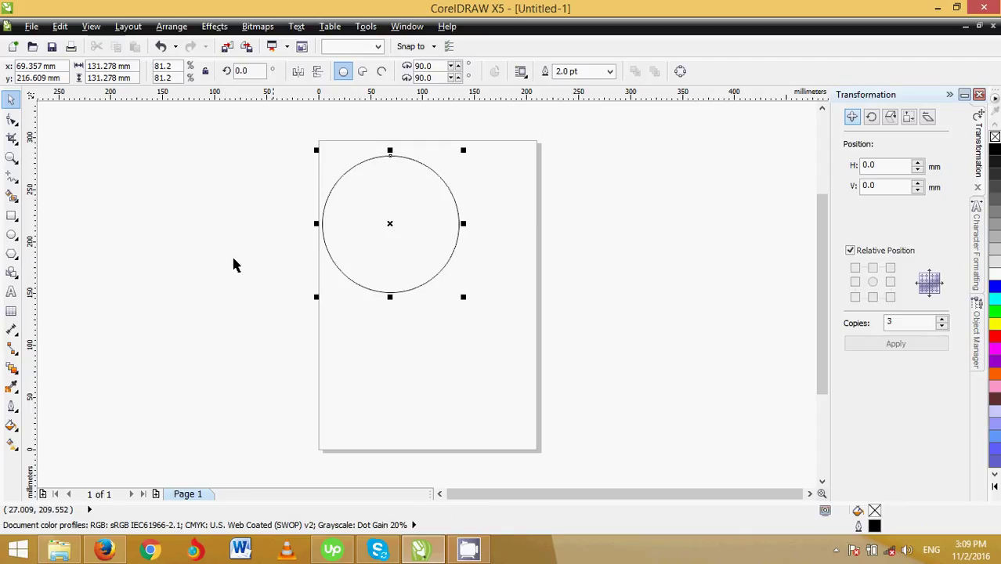
{"action": "left_click", "coordinate": [362, 218]}
{"action": "left_click", "coordinate": [393, 228]}
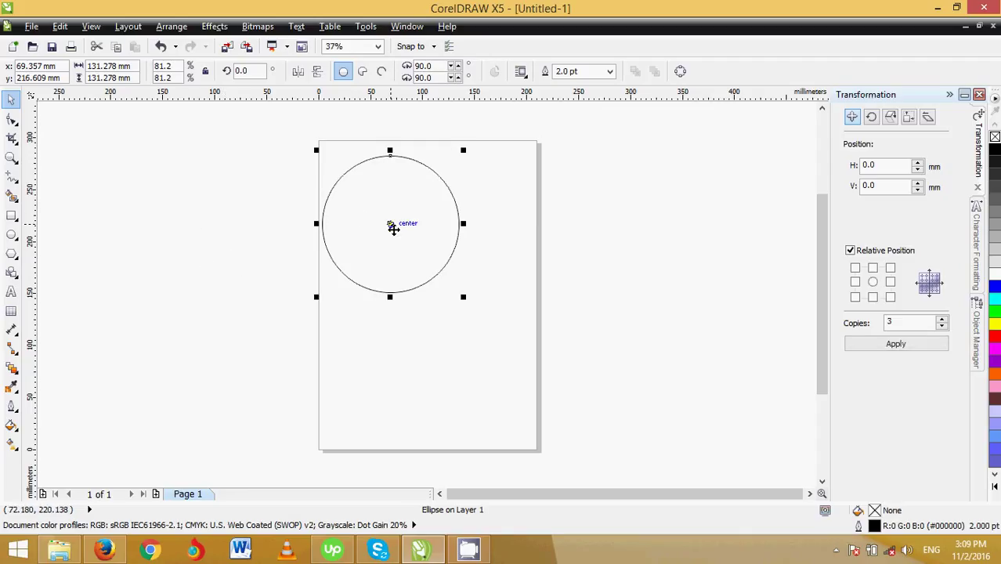
{"action": "left_click_drag", "start_coordinate": [393, 228], "coordinate": [391, 221]}
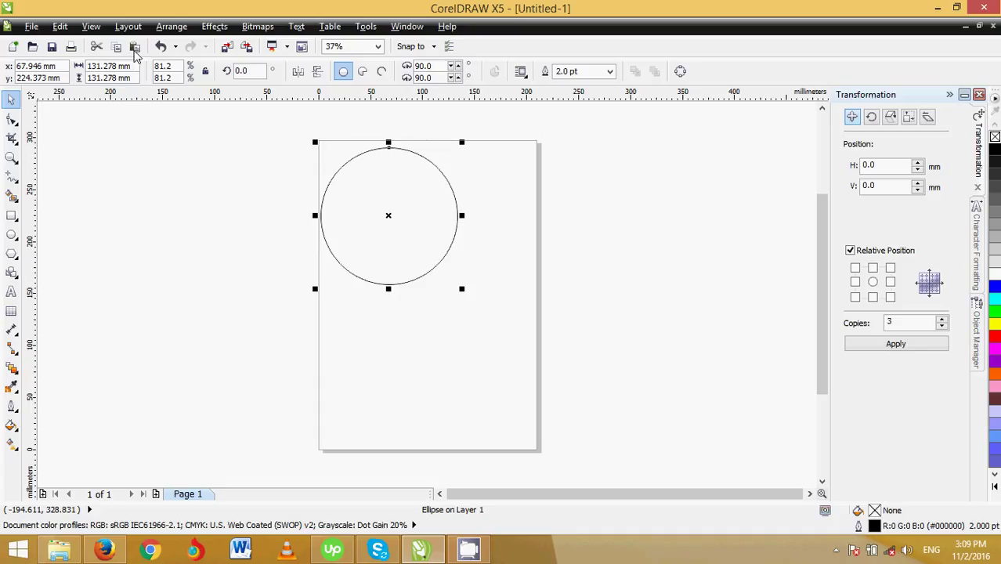
- Paste a copy of the circle, reduce it to about 71 mm in diameter and place it right of the large circle
{"action": "left_click", "coordinate": [134, 47]}
{"action": "left_click_drag", "start_coordinate": [367, 215], "coordinate": [437, 368]}
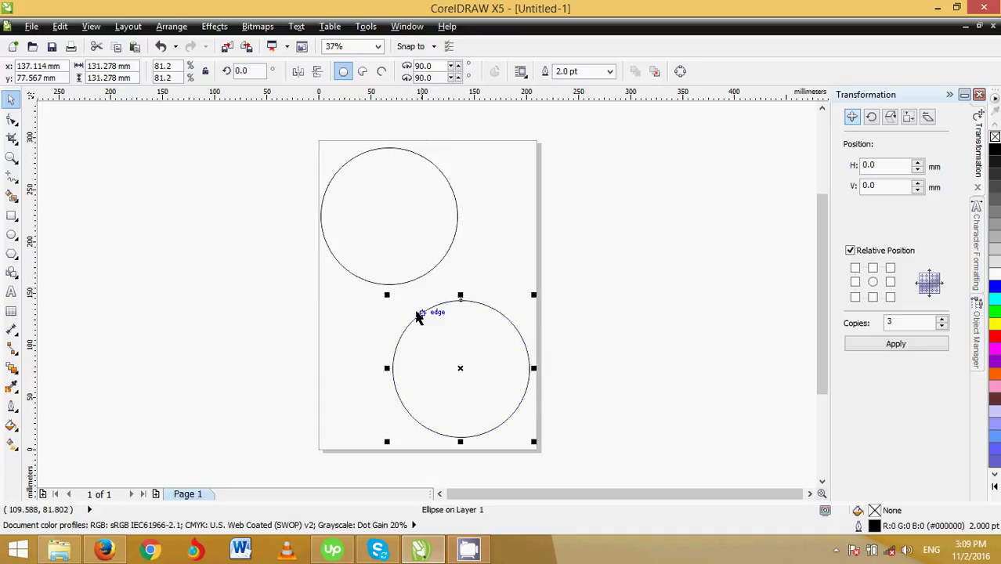
{"action": "left_click_drag", "start_coordinate": [387, 295], "coordinate": [468, 267]}
{"action": "left_click", "coordinate": [669, 246]}
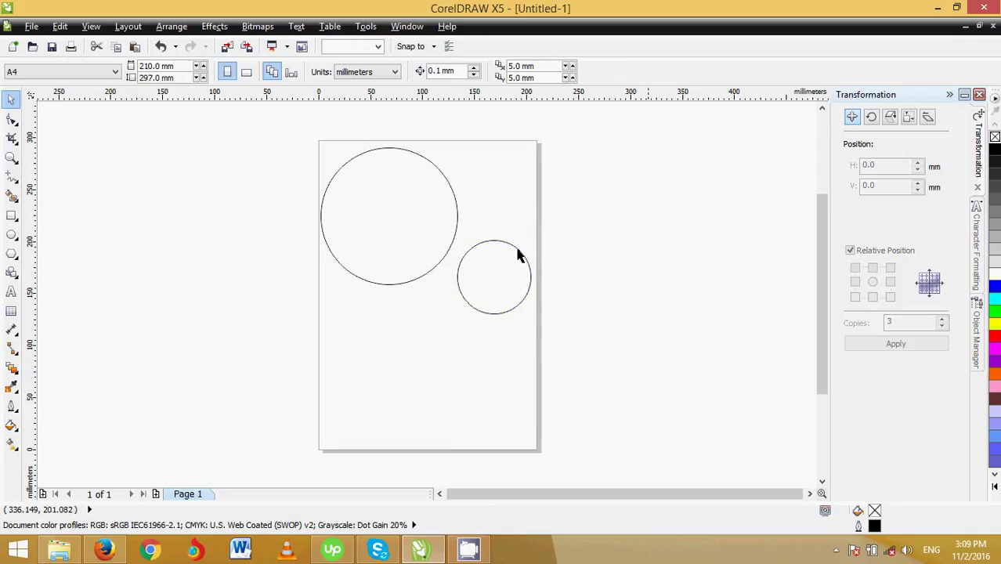
- Duplicate the small circle and place the copy below the large circle on the left side of the page
{"action": "left_click", "coordinate": [488, 301]}
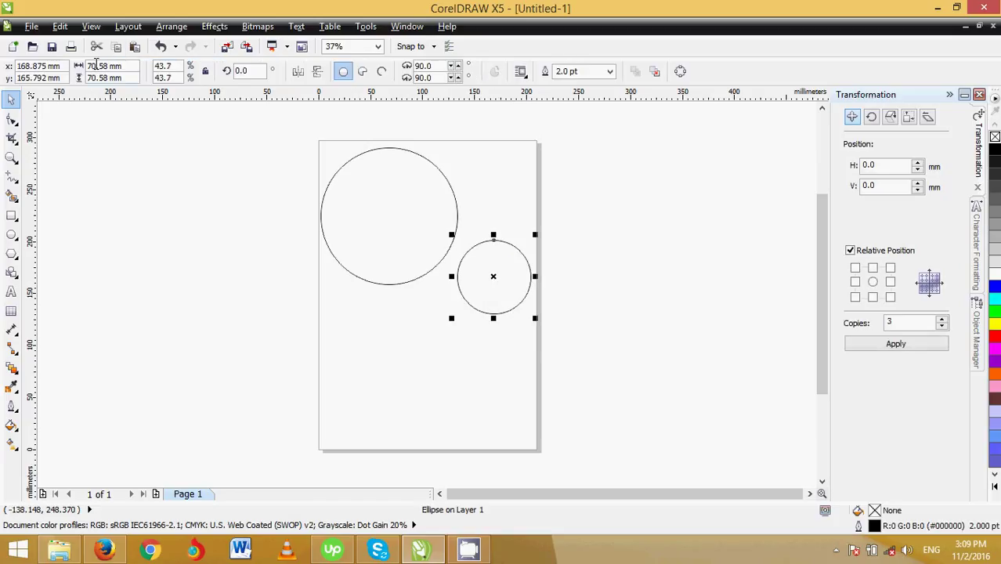
{"action": "left_click", "coordinate": [134, 46]}
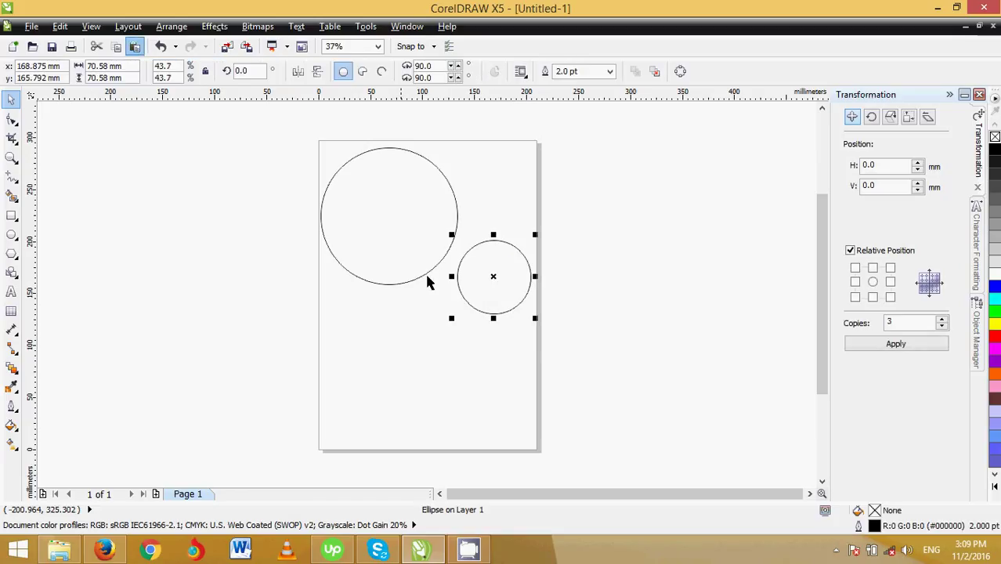
{"action": "left_click_drag", "start_coordinate": [499, 274], "coordinate": [369, 341]}
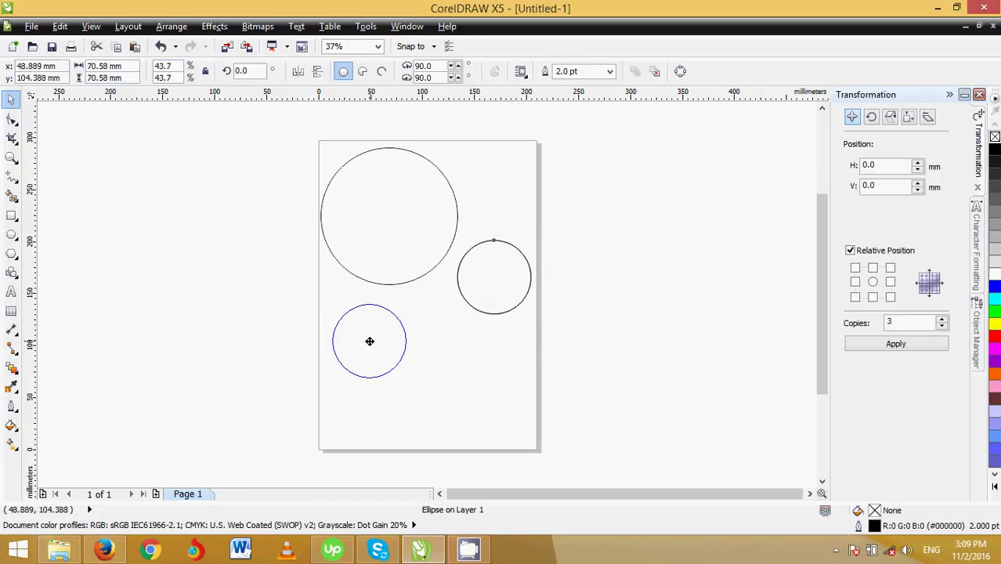
{"action": "left_click", "coordinate": [163, 100]}
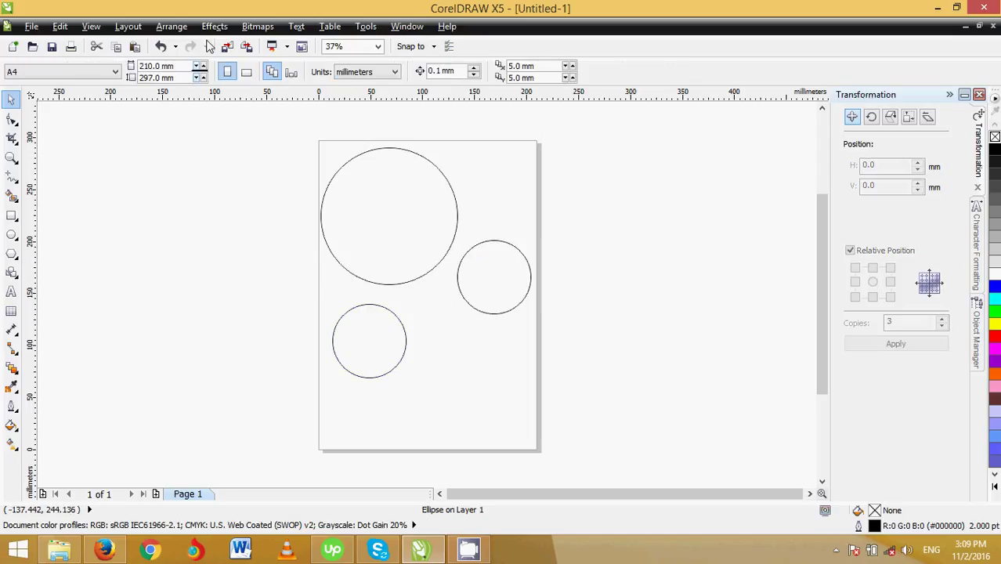
- Duplicate the small circle again and place the copy in the lower-right corner of the page
{"action": "left_click", "coordinate": [475, 274]}
{"action": "left_click", "coordinate": [167, 171]}
{"action": "left_click", "coordinate": [134, 46]}
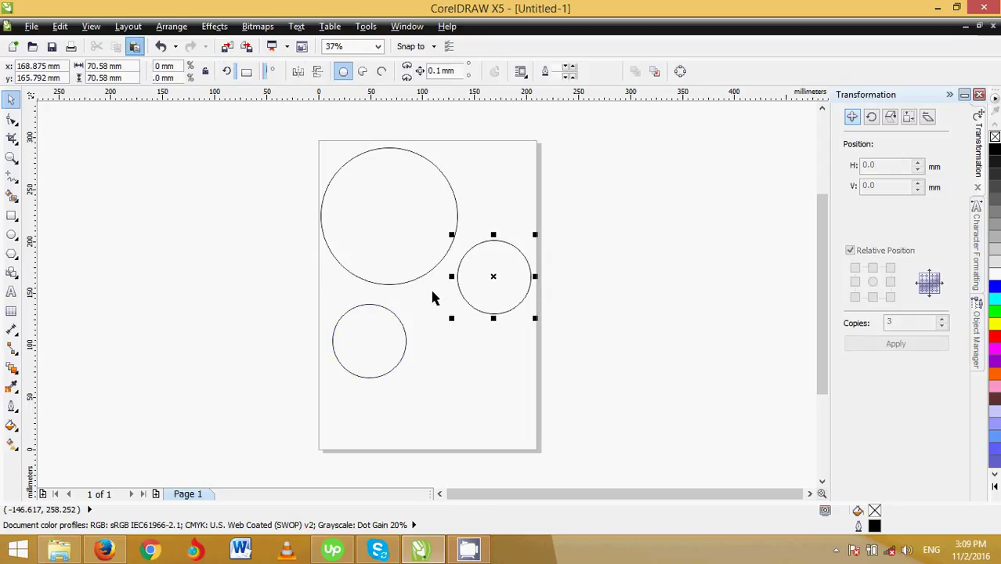
{"action": "left_click_drag", "start_coordinate": [476, 311], "coordinate": [486, 403]}
{"action": "left_click", "coordinate": [196, 195]}
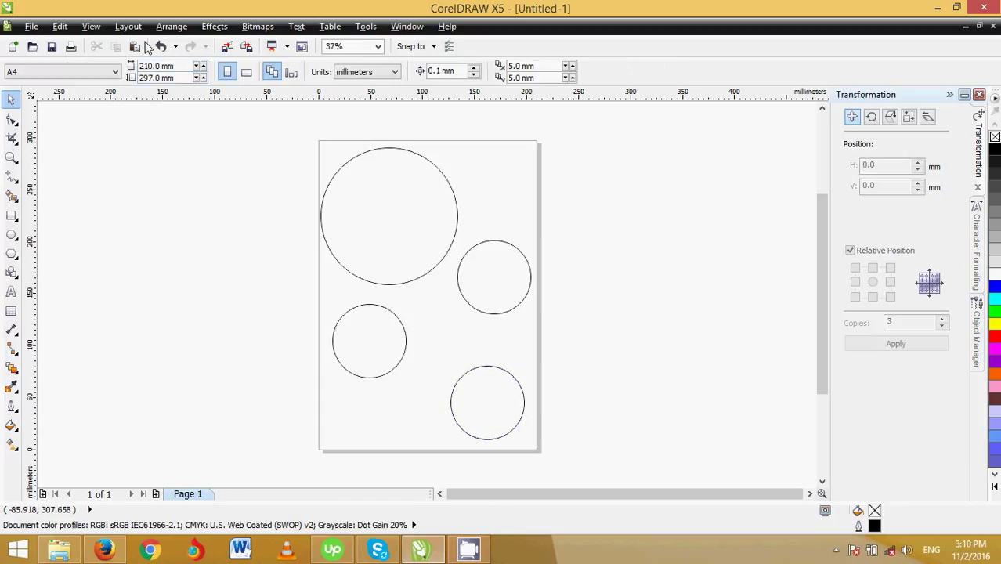
- Place another copy of the small circle in the page's upper-right corner and move the large circle slightly down
{"action": "left_click", "coordinate": [134, 46]}
{"action": "left_click_drag", "start_coordinate": [483, 273], "coordinate": [486, 180]}
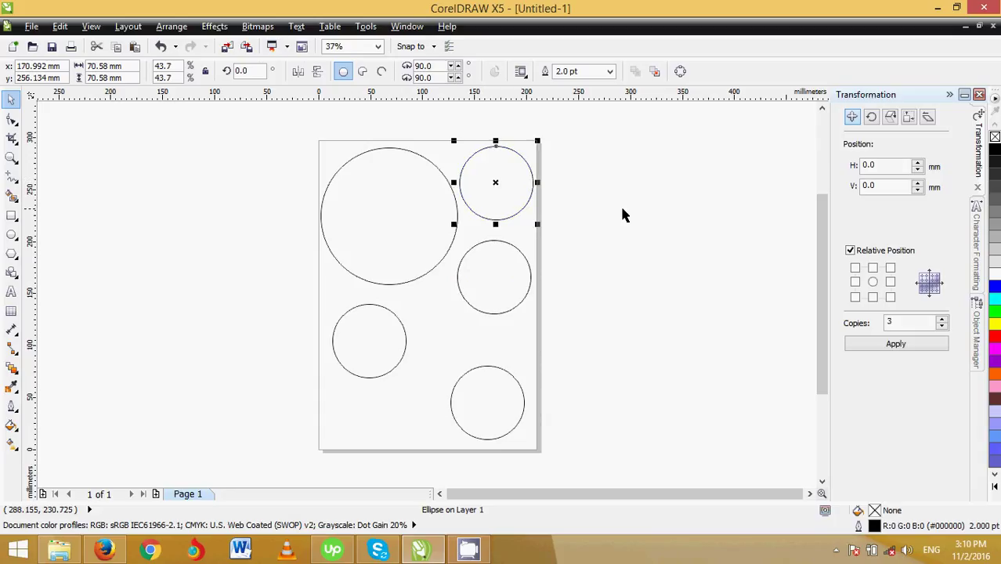
{"action": "left_click", "coordinate": [619, 203]}
{"action": "left_click_drag", "start_coordinate": [369, 229], "coordinate": [372, 249]}
{"action": "left_click", "coordinate": [559, 219]}
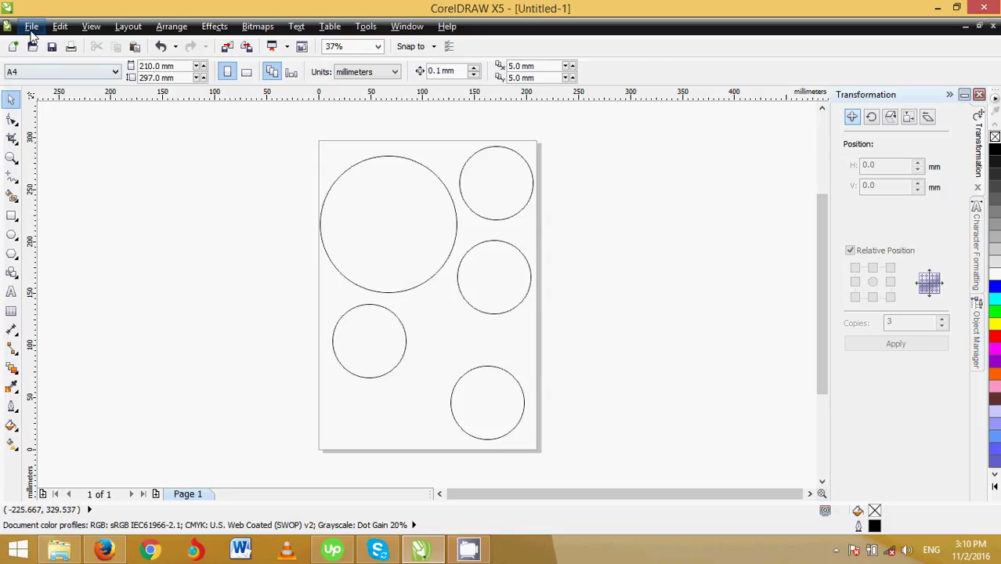
- Import the burger photo abstract-1238246_1920.jpg and place it about 231 mm wide over the large circle
{"action": "left_click", "coordinate": [31, 26]}
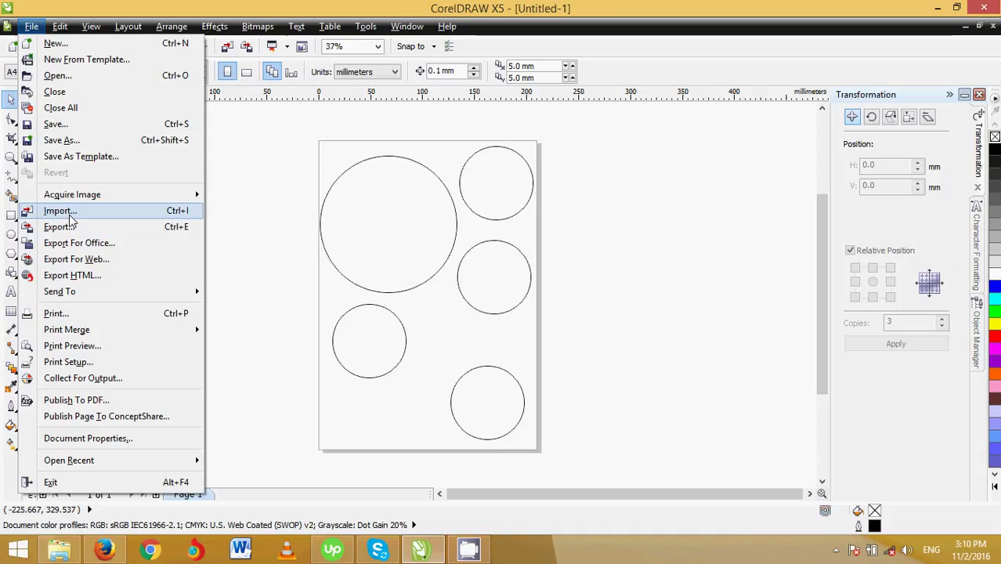
{"action": "key", "text": "Escape"}
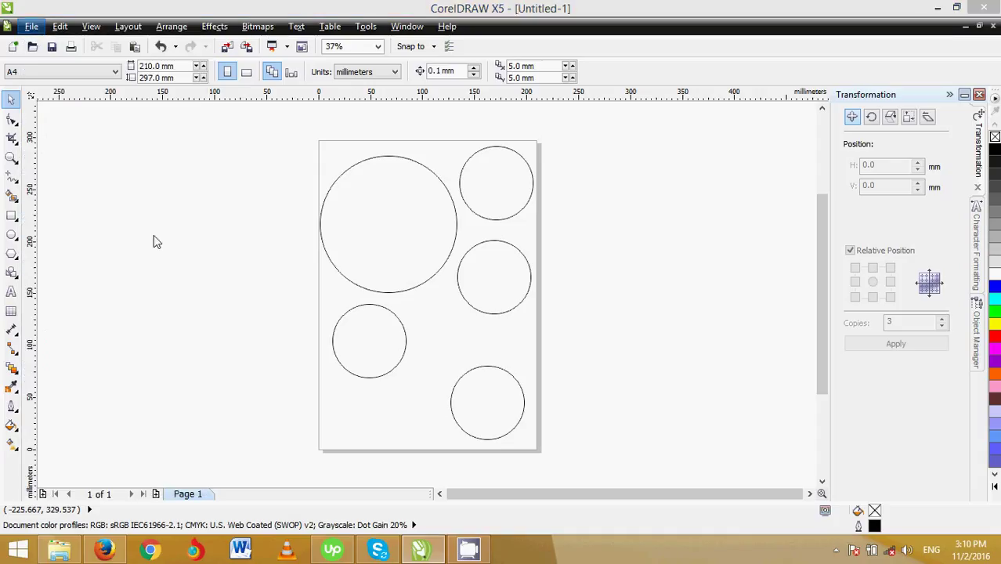
{"action": "key", "text": "ctrl+i"}
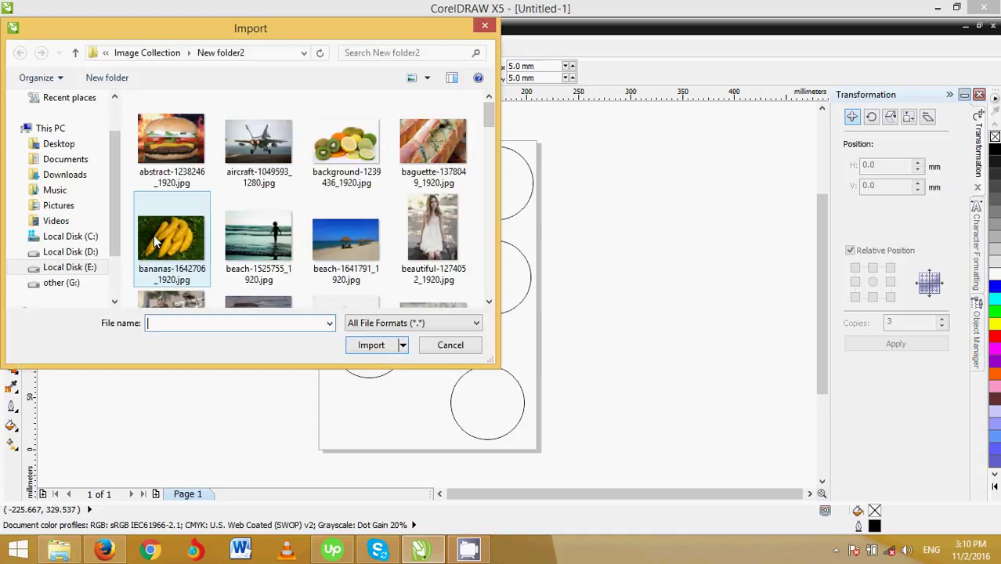
{"action": "left_click", "coordinate": [312, 269]}
{"action": "left_click", "coordinate": [263, 244]}
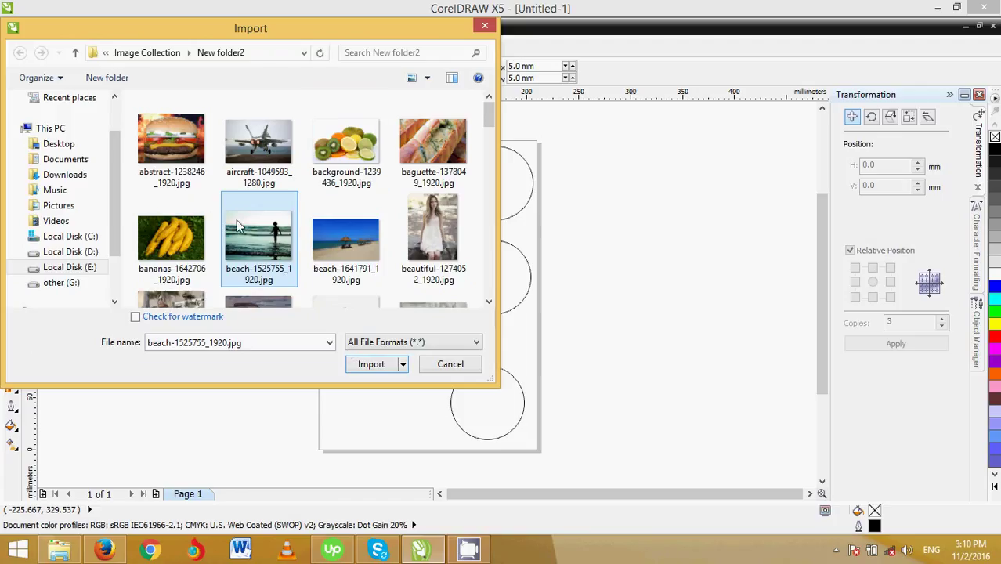
{"action": "left_click", "coordinate": [160, 138]}
{"action": "scroll", "coordinate": [249, 222], "scroll_direction": "down", "scroll_amount": 3}
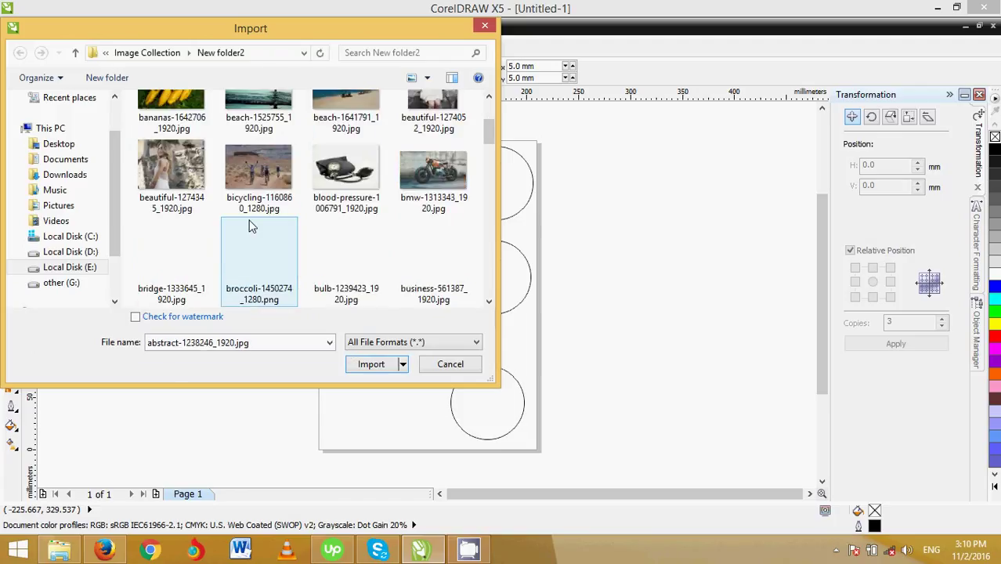
{"action": "scroll", "coordinate": [253, 228], "scroll_direction": "up", "scroll_amount": 3}
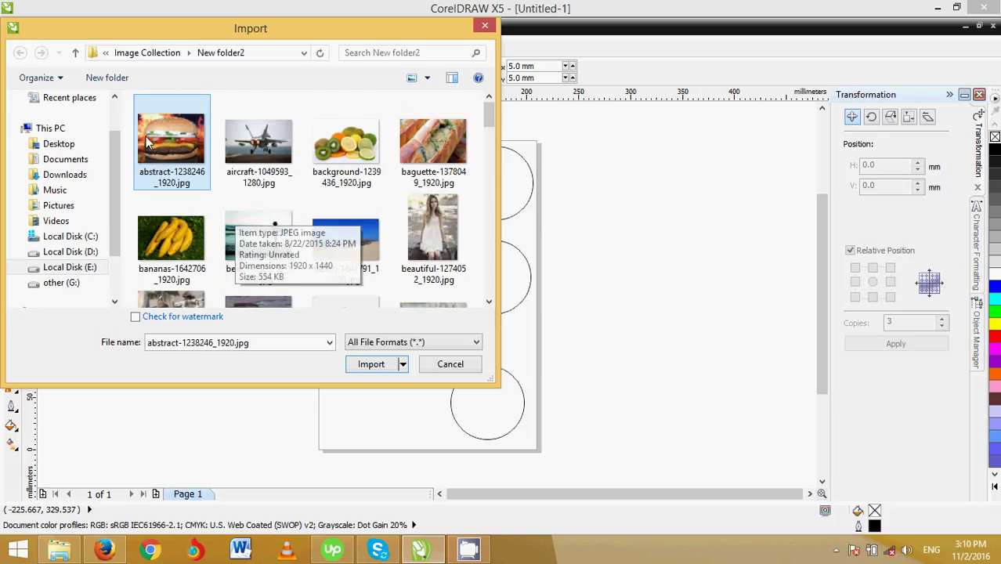
{"action": "left_click", "coordinate": [373, 365]}
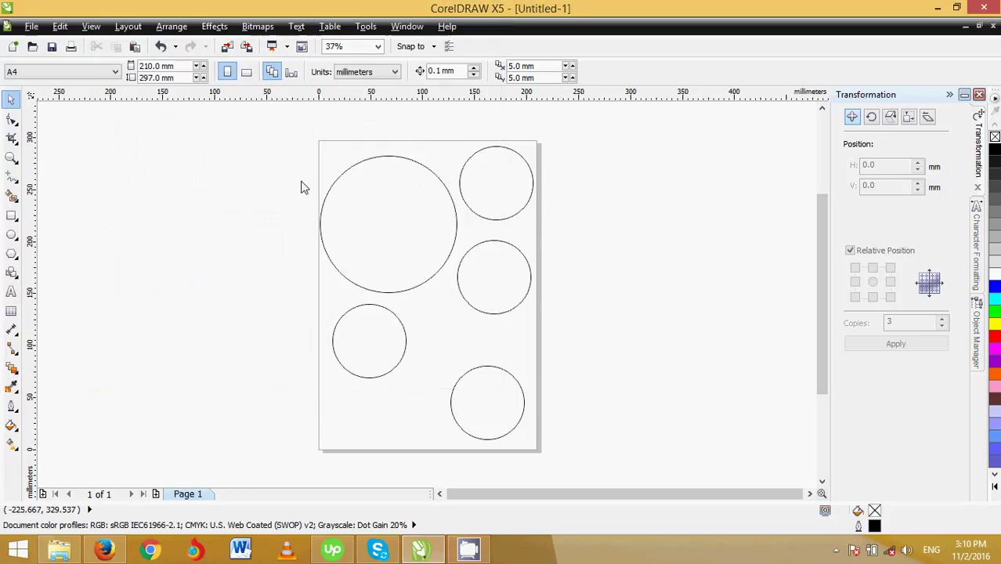
{"action": "left_click_drag", "start_coordinate": [271, 132], "coordinate": [510, 314]}
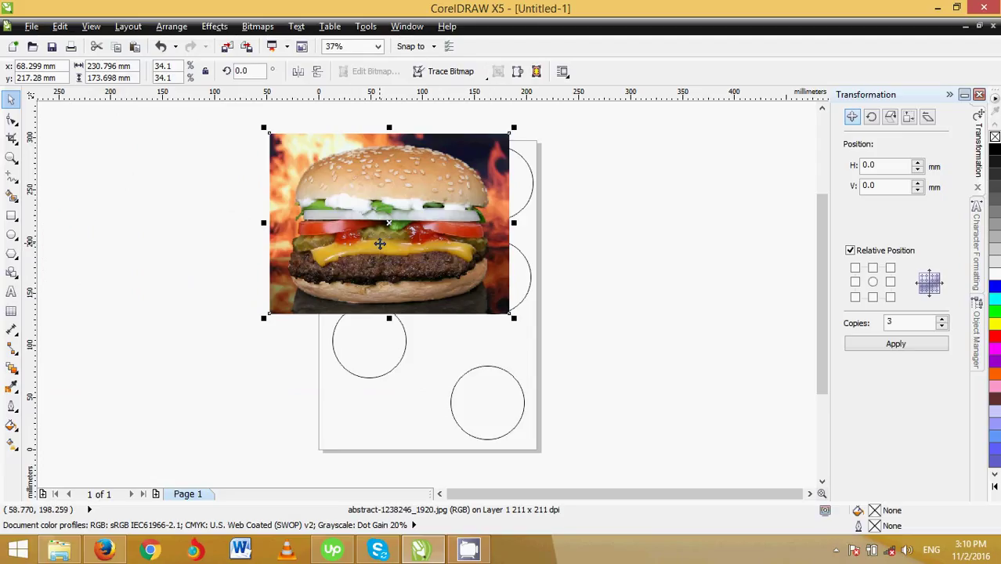
- Send the burger photo to the back of the page, behind the circles
{"action": "right_click", "coordinate": [380, 244]}
{"action": "mouse_move", "coordinate": [501, 237]}
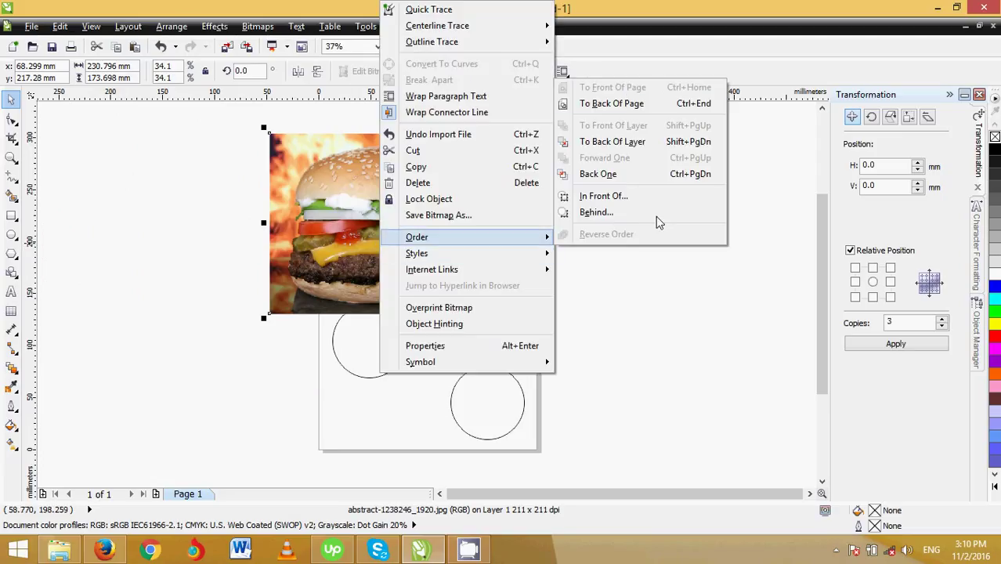
{"action": "left_click", "coordinate": [620, 103]}
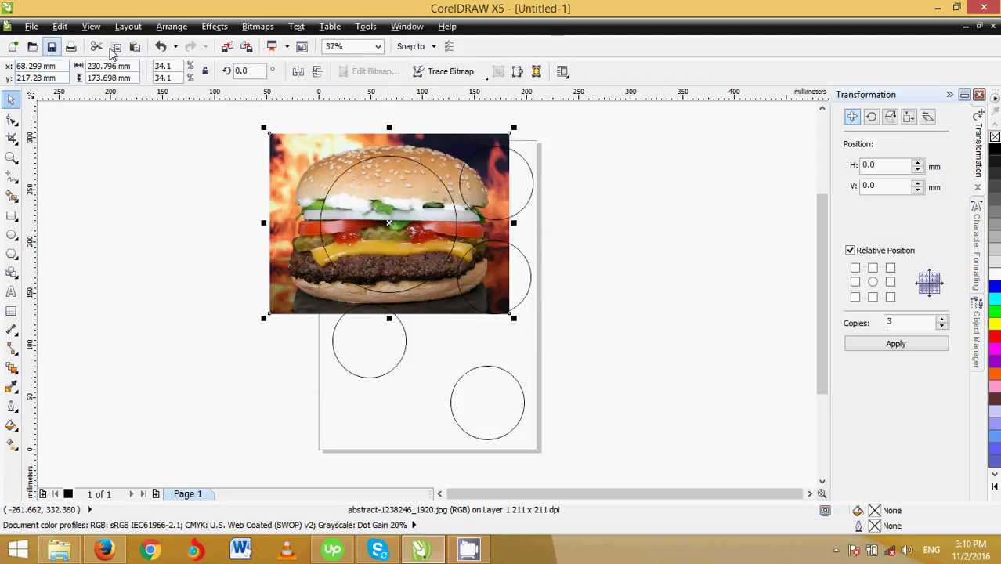
- PowerClip the burger photo inside the large circle
{"action": "left_click", "coordinate": [215, 27]}
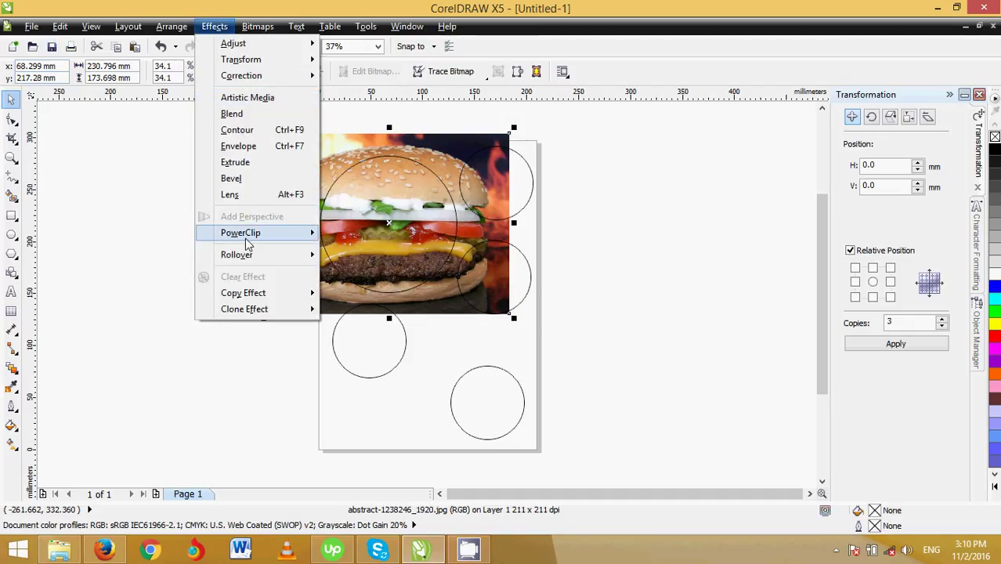
{"action": "mouse_move", "coordinate": [265, 236]}
{"action": "left_click", "coordinate": [360, 233]}
{"action": "left_click", "coordinate": [325, 251]}
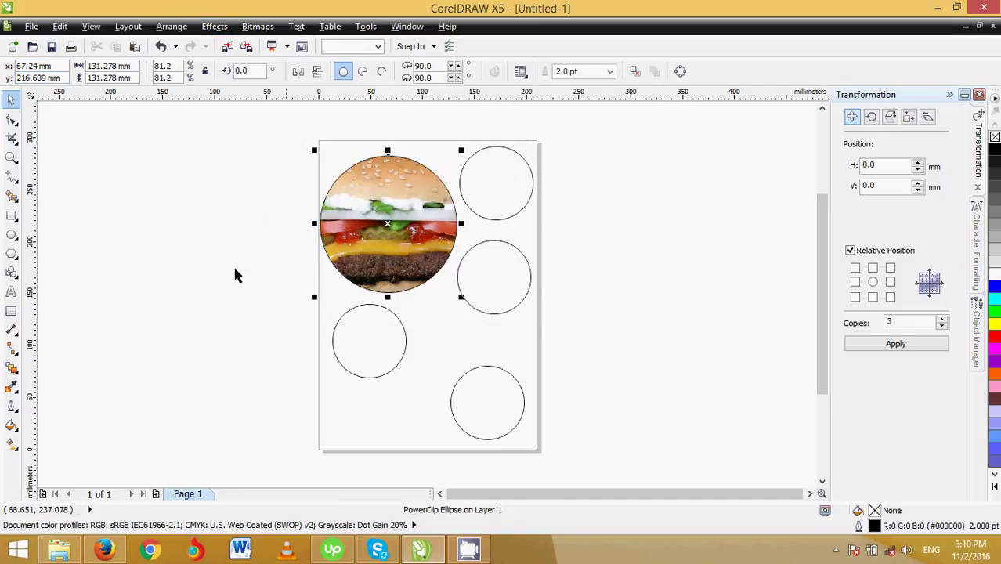
{"action": "left_click", "coordinate": [196, 246]}
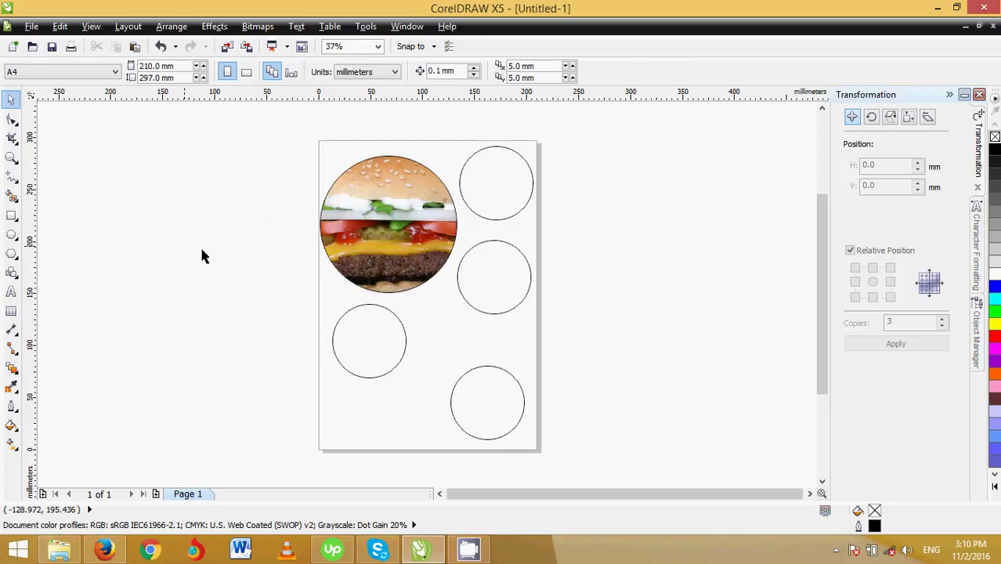
- Edit the PowerClip contents of the large circle and scale the burger photo about its centre to about 184 mm wide
{"action": "left_click", "coordinate": [397, 219]}
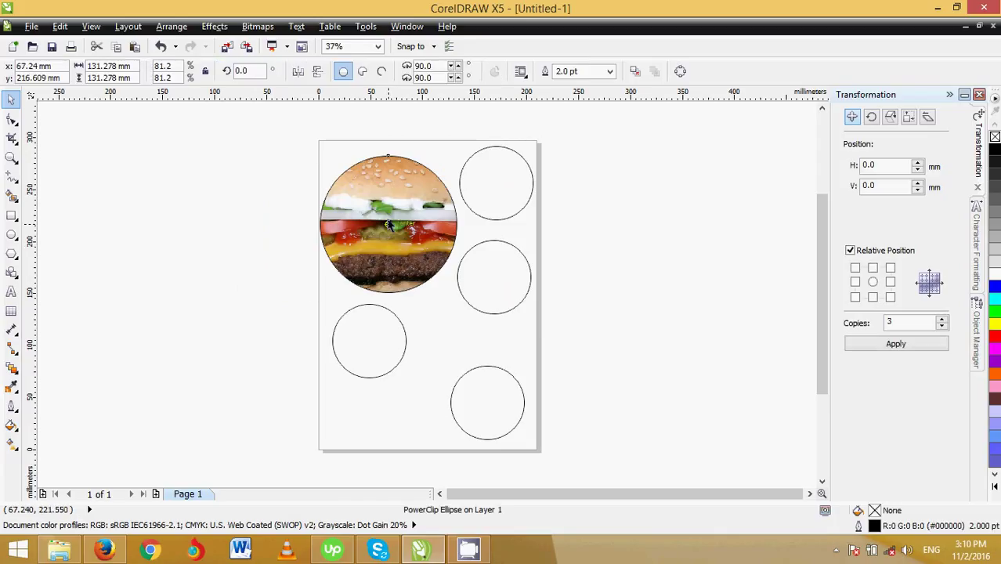
{"action": "left_click", "coordinate": [387, 233]}
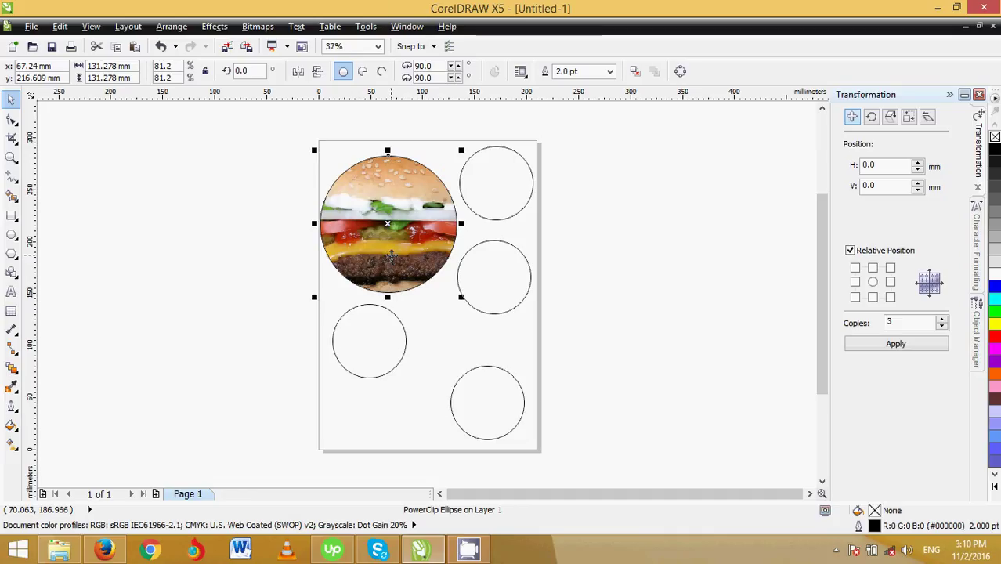
{"action": "right_click", "coordinate": [393, 262]}
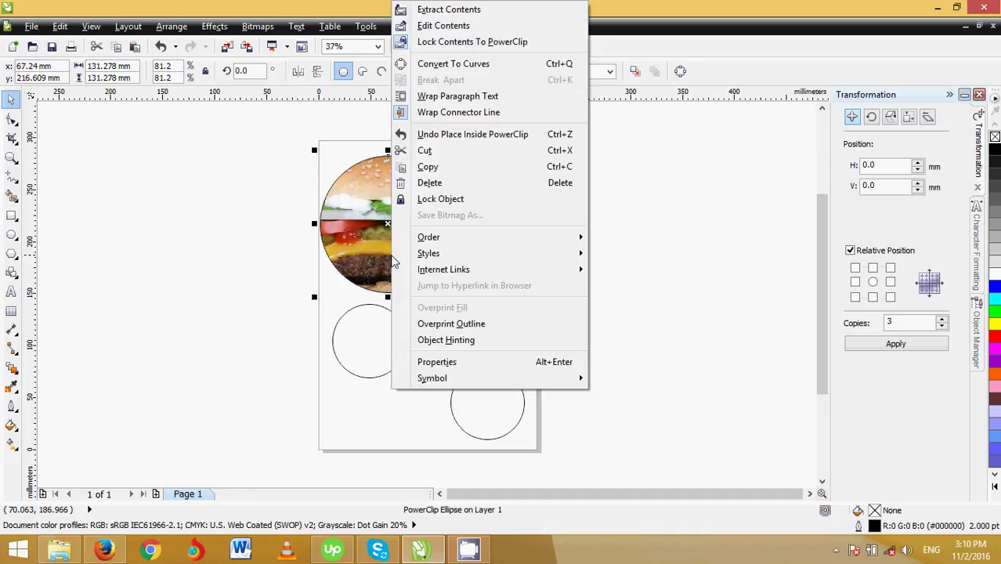
{"action": "left_click", "coordinate": [441, 25]}
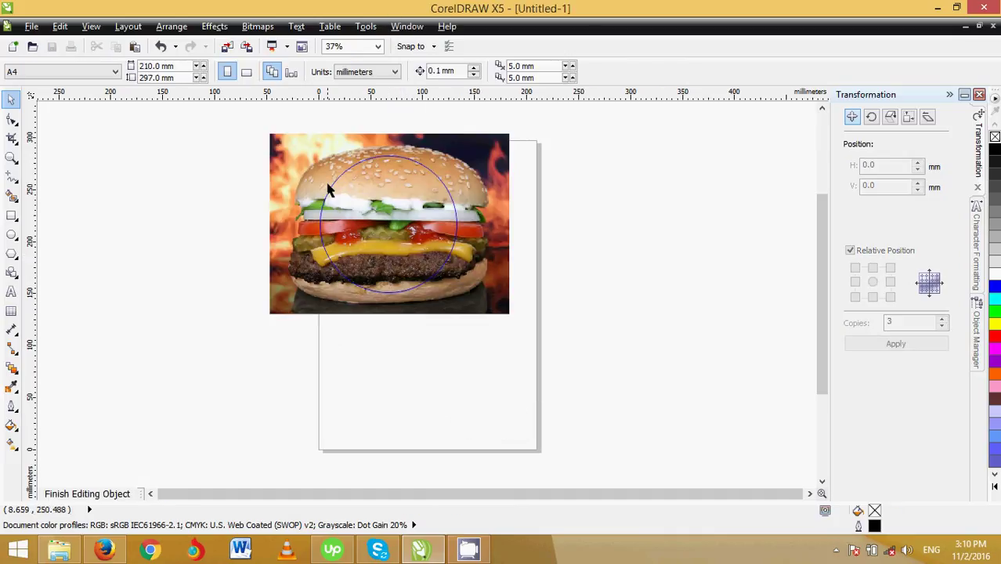
{"action": "left_click", "coordinate": [291, 167]}
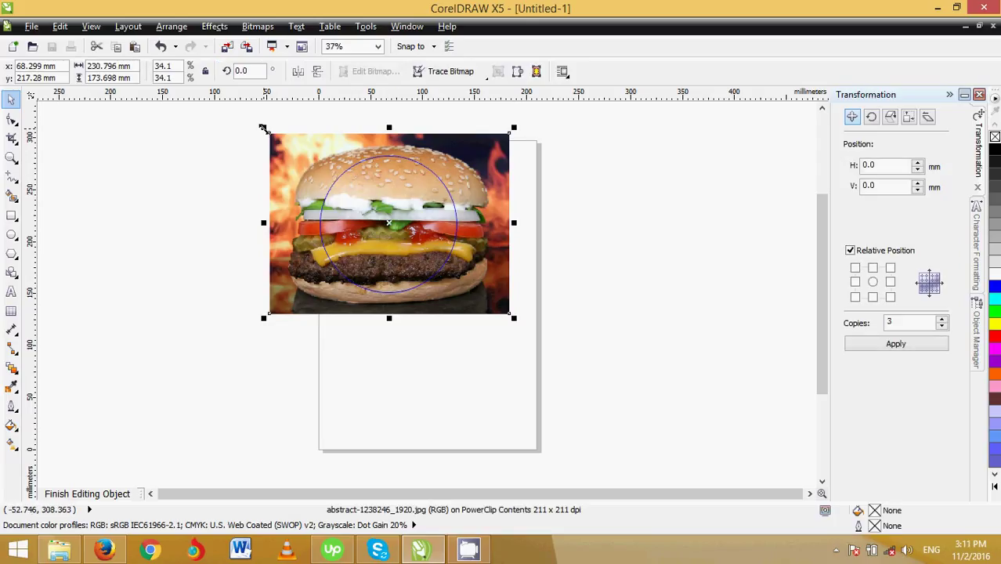
{"action": "left_click_drag", "start_coordinate": [263, 127], "coordinate": [283, 151]}
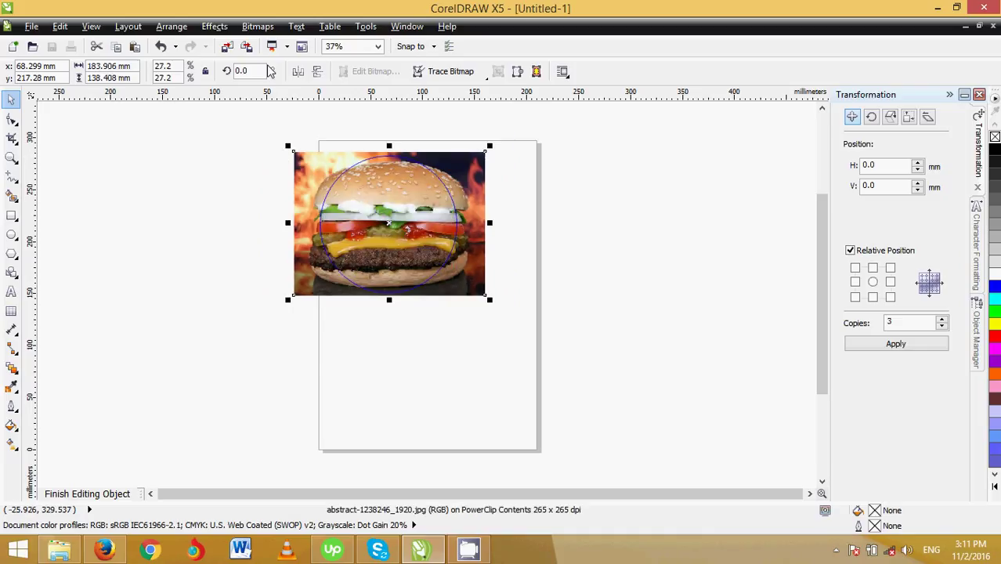
{"action": "left_click", "coordinate": [222, 192]}
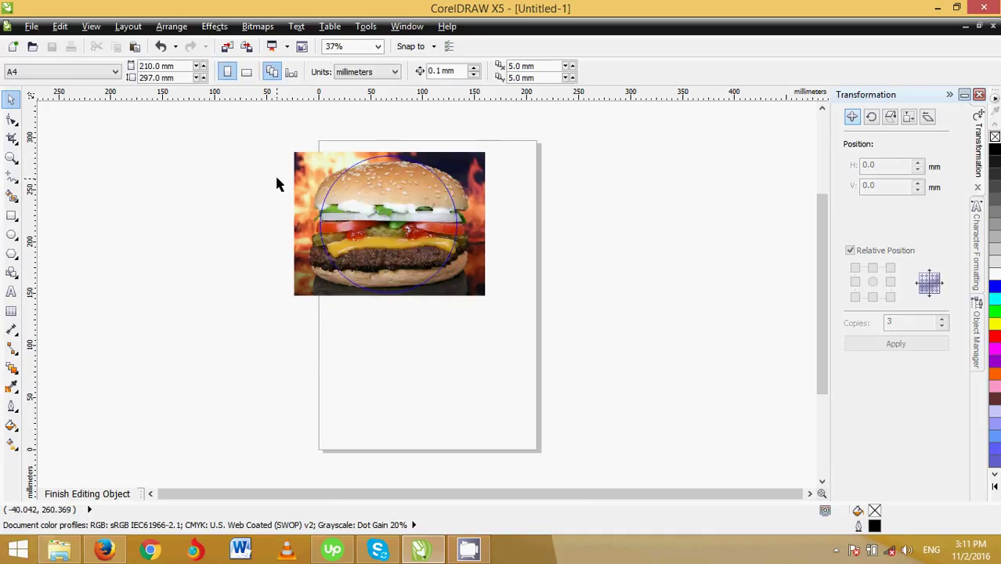
- Finish editing the large circle's PowerClip contents and return to the full page layout
{"action": "right_click", "coordinate": [333, 182]}
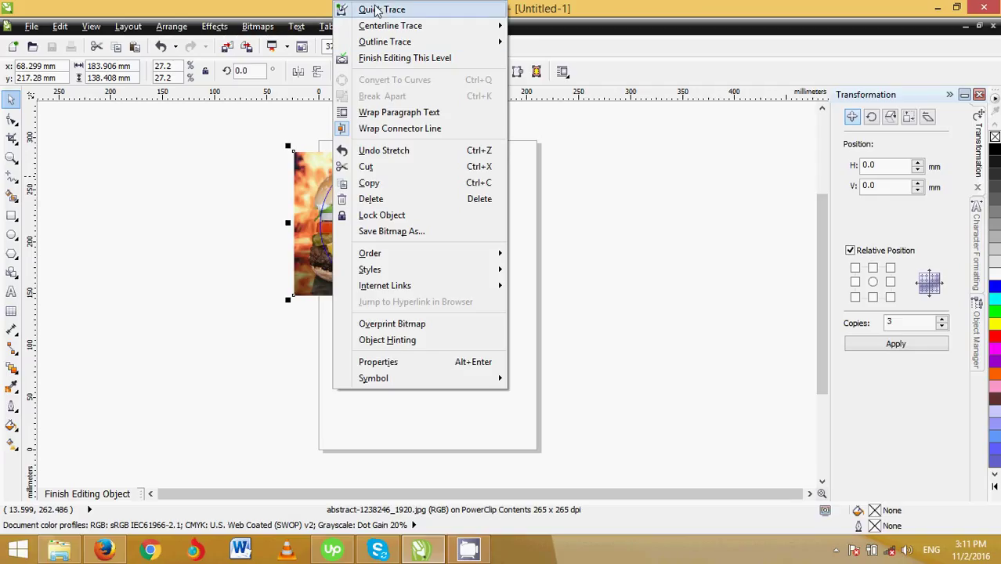
{"action": "left_click", "coordinate": [384, 57]}
{"action": "left_click", "coordinate": [228, 181]}
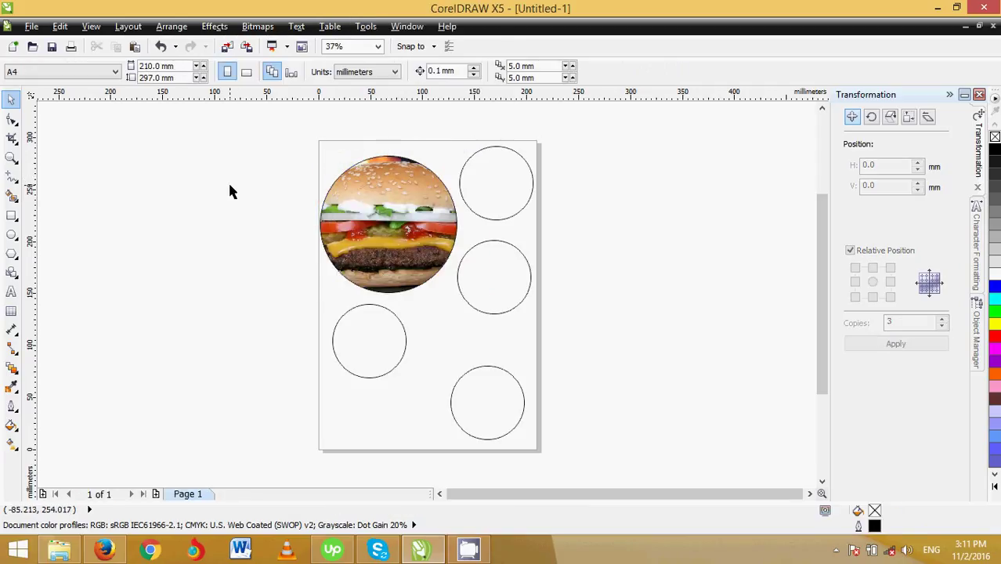
- Set the outline of the burger circle to 4 pt
{"action": "left_click", "coordinate": [379, 239]}
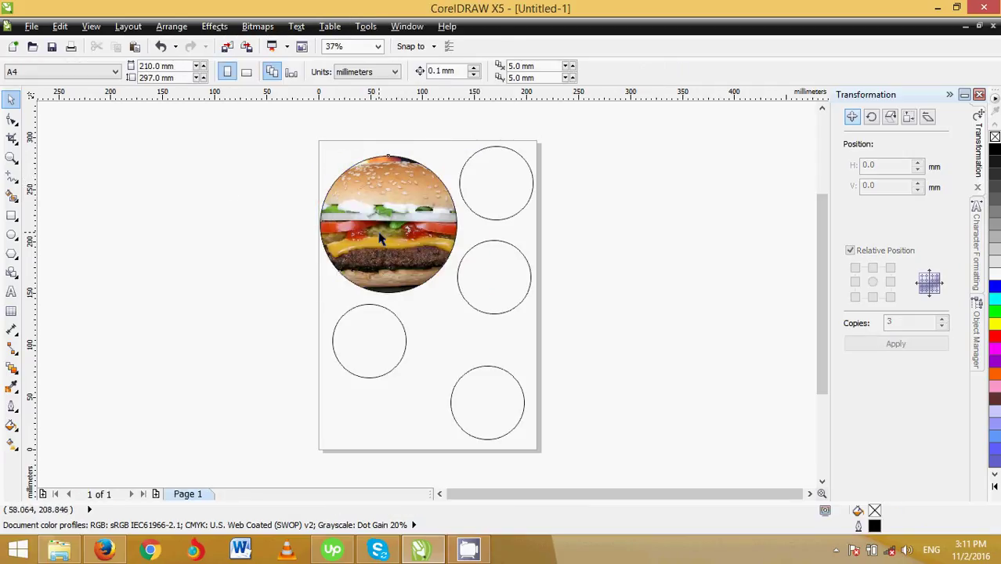
{"action": "left_click", "coordinate": [12, 405]}
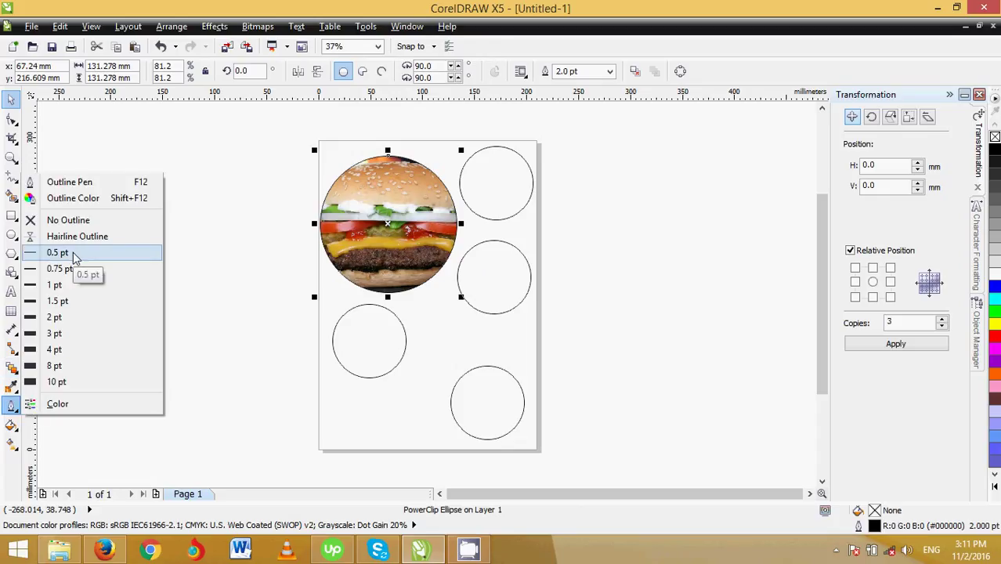
{"action": "left_click", "coordinate": [63, 349]}
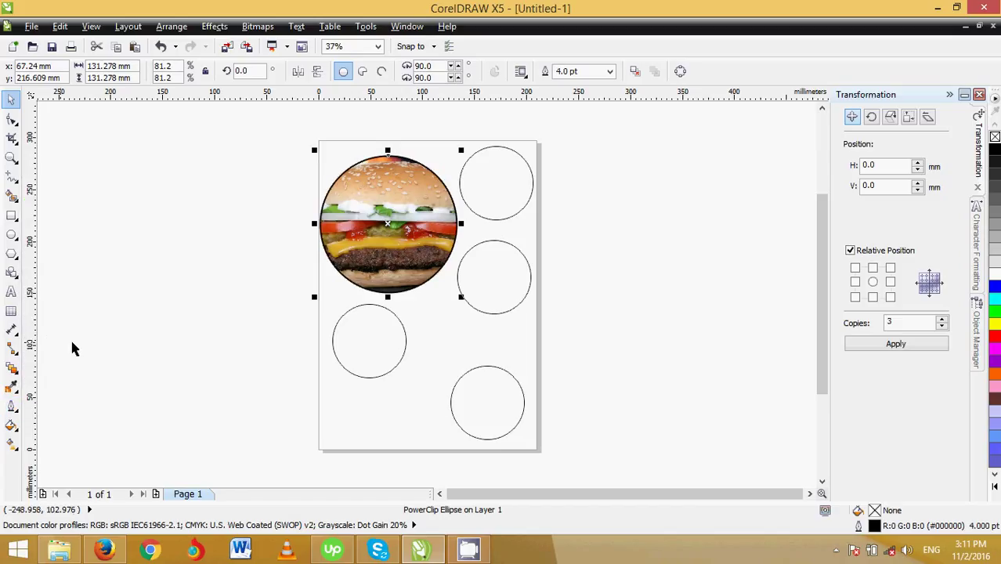
{"action": "left_click", "coordinate": [172, 284]}
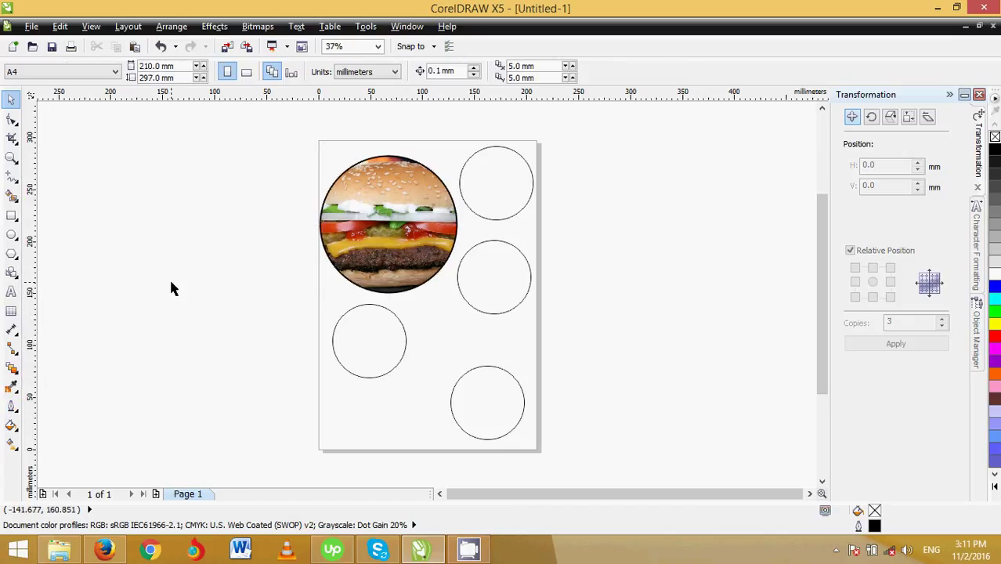
{"action": "left_click", "coordinate": [463, 181]}
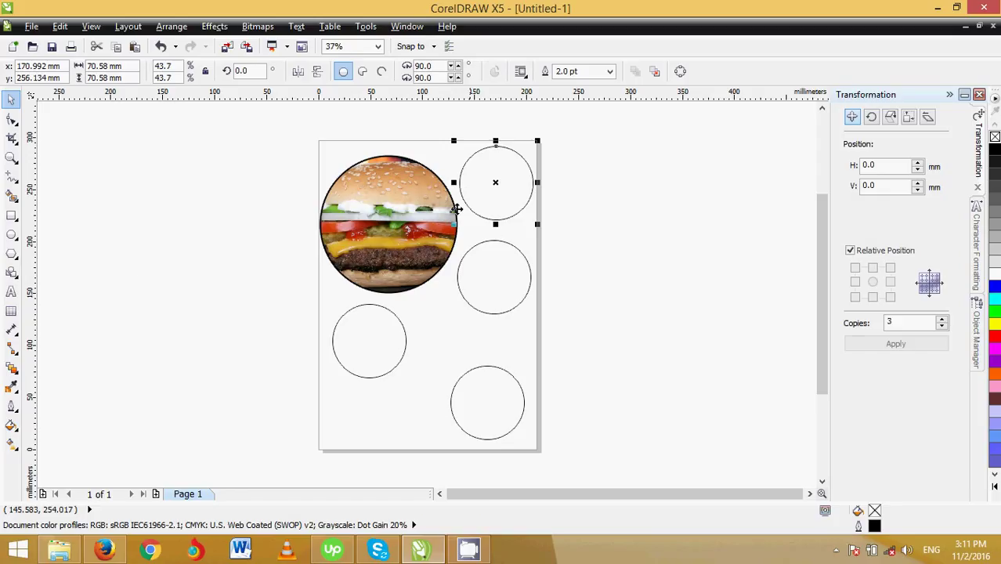
{"action": "left_click", "coordinate": [137, 271]}
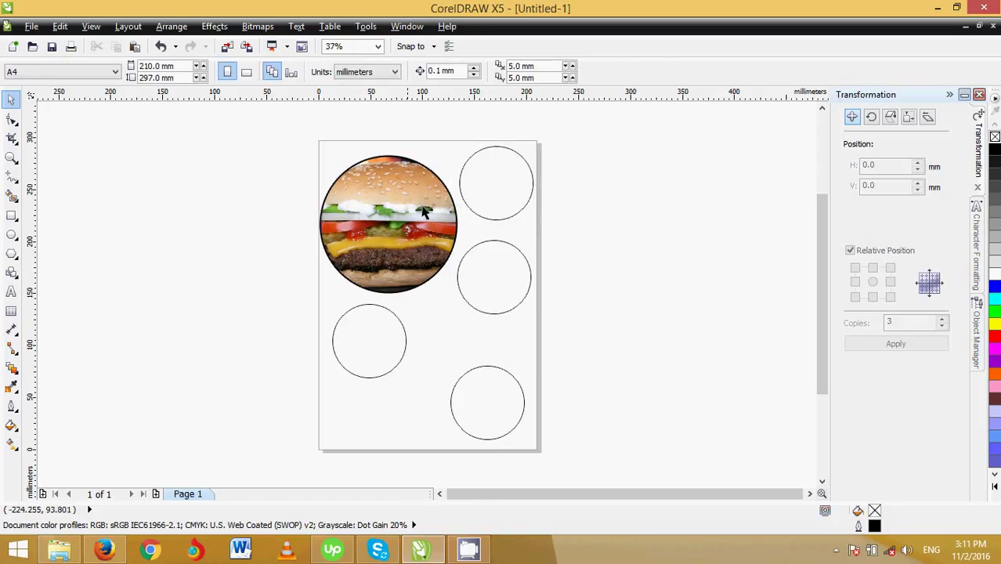
{"action": "key", "text": "Tab"}
{"action": "left_click", "coordinate": [222, 256]}
{"action": "left_click", "coordinate": [495, 151]}
{"action": "left_click", "coordinate": [213, 185]}
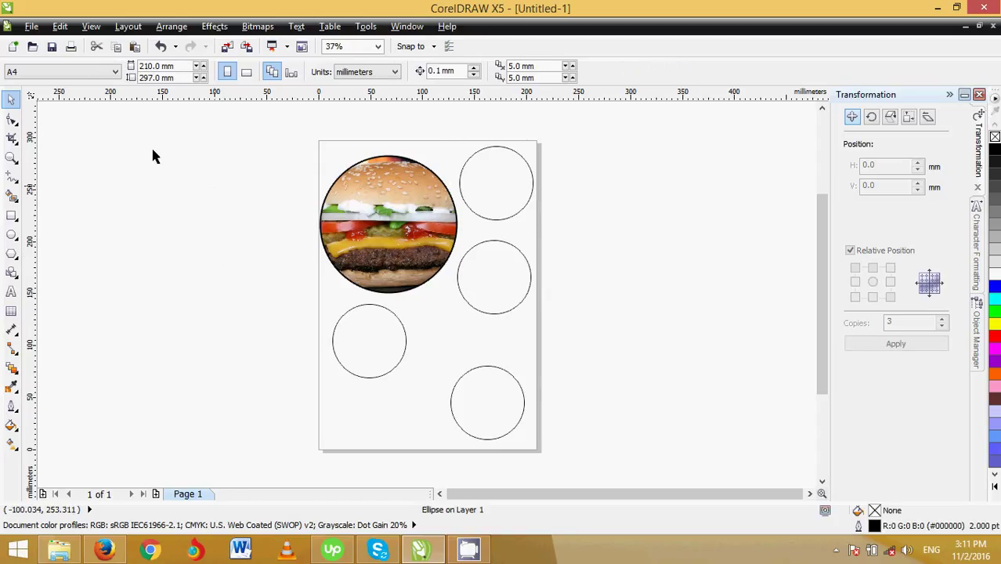
- Import the beach photo beach-1525755_1920.jpg and place it about 140 mm wide over the page's upper-right circle
{"action": "left_click", "coordinate": [31, 26]}
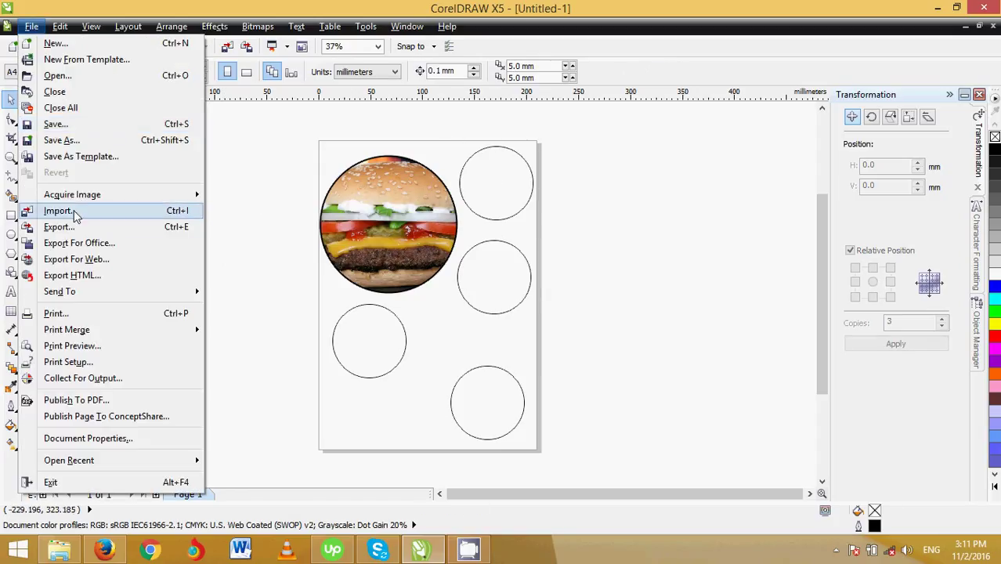
{"action": "left_click", "coordinate": [71, 211]}
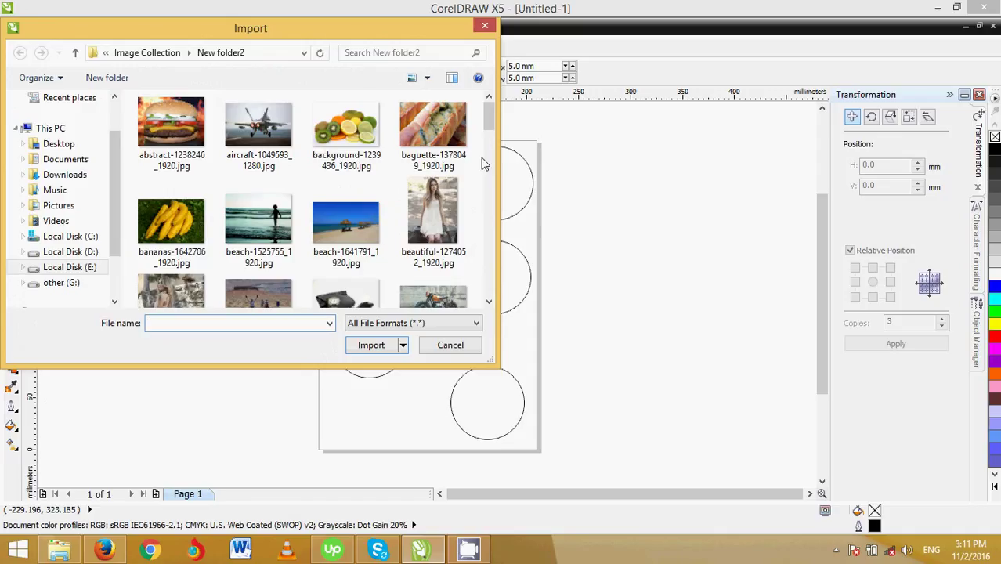
{"action": "mouse_move", "coordinate": [486, 119]}
{"action": "left_mouse_down"}
{"action": "mouse_move", "coordinate": [486, 140]}
{"action": "mouse_move", "coordinate": [486, 122]}
{"action": "left_mouse_up"}
{"action": "left_click", "coordinate": [257, 136]}
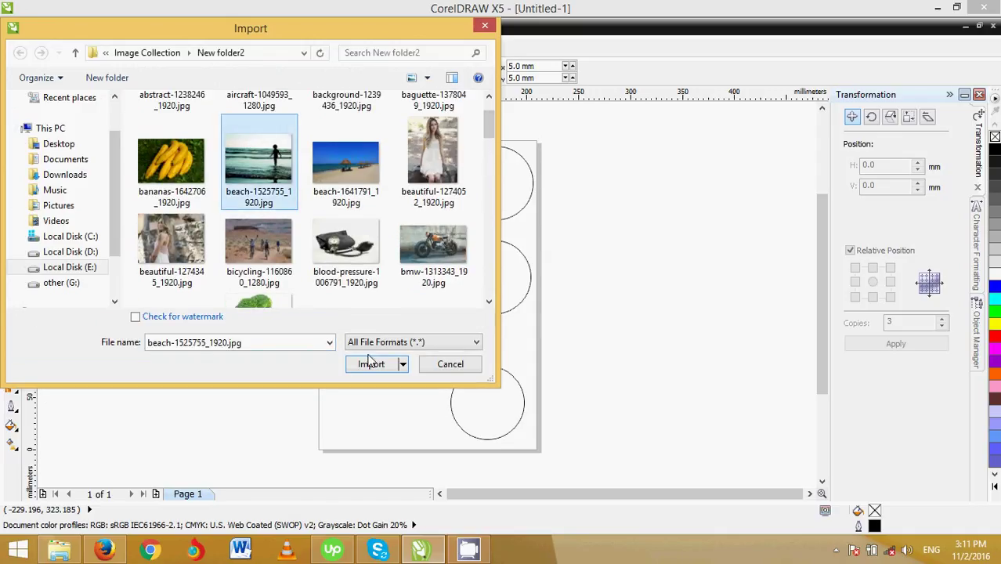
{"action": "left_click", "coordinate": [367, 364]}
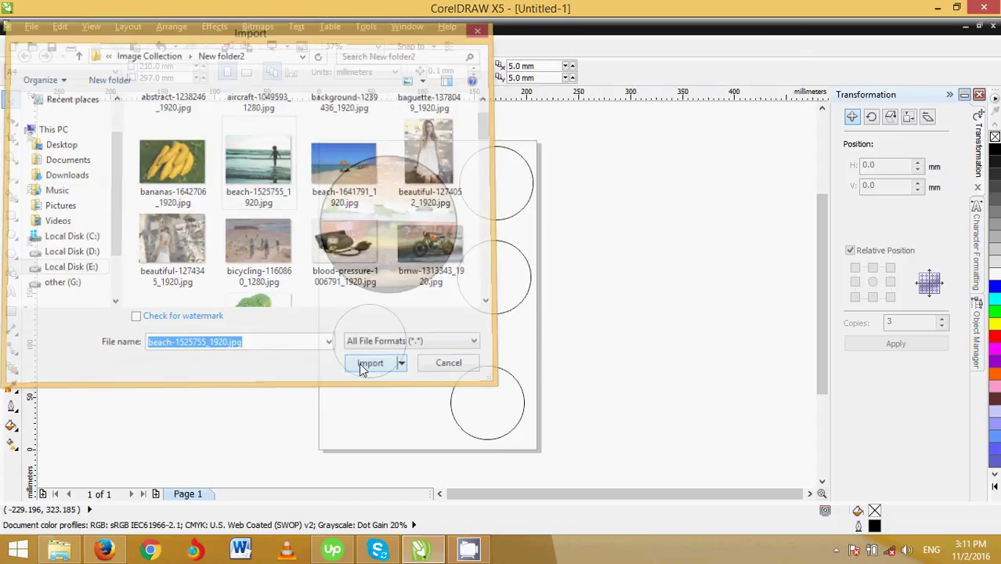
{"action": "left_click", "coordinate": [558, 236]}
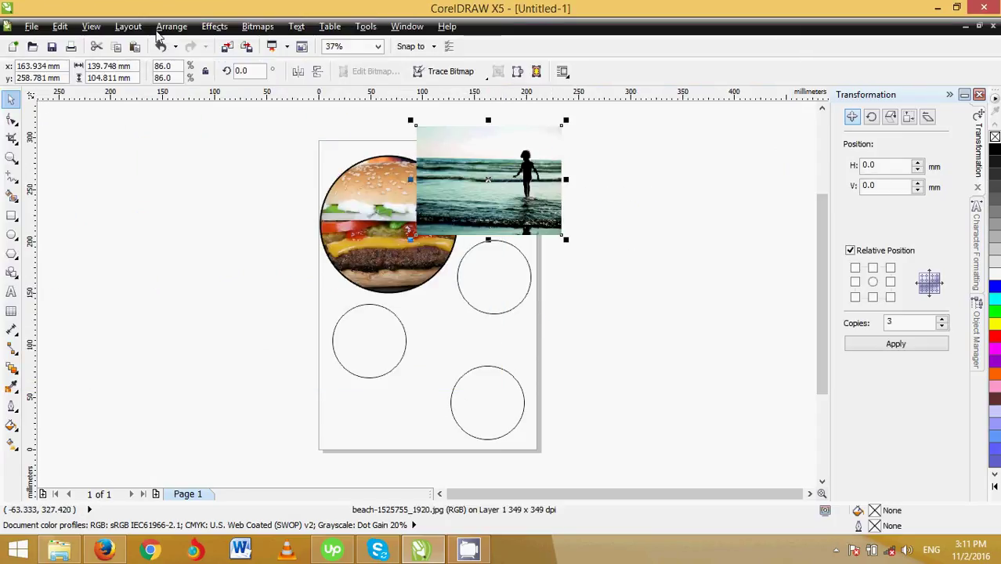
- Send the beach photo to the back of the page and shift it so the child's silhouette lies within the upper-right circle
{"action": "left_click", "coordinate": [215, 27]}
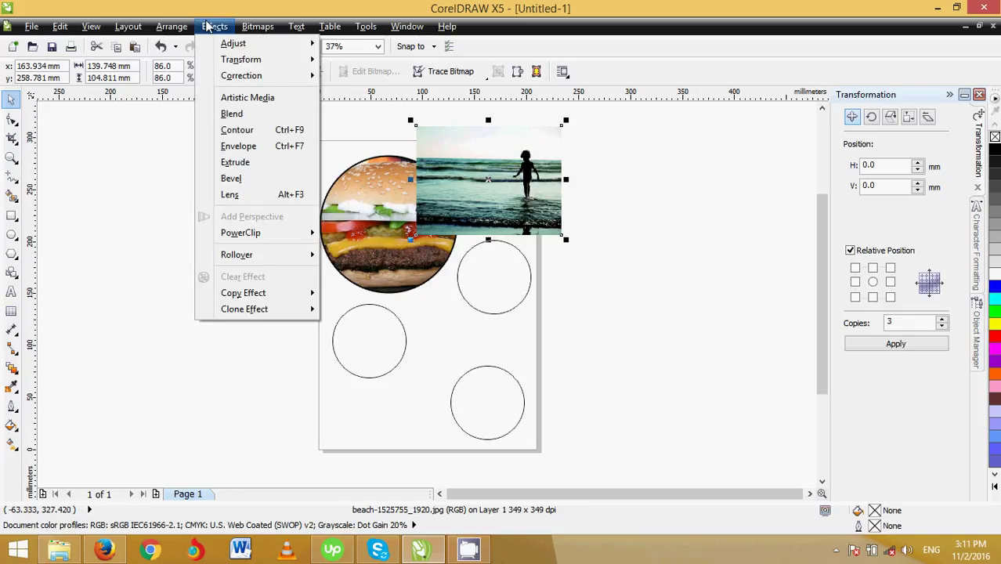
{"action": "left_click", "coordinate": [256, 27]}
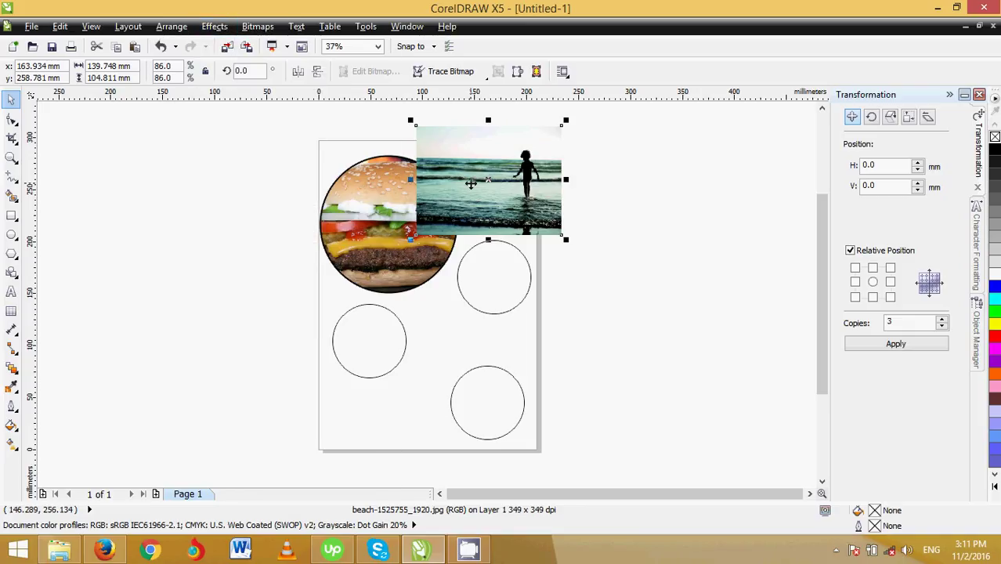
{"action": "right_click", "coordinate": [470, 183]}
{"action": "mouse_move", "coordinate": [505, 236]}
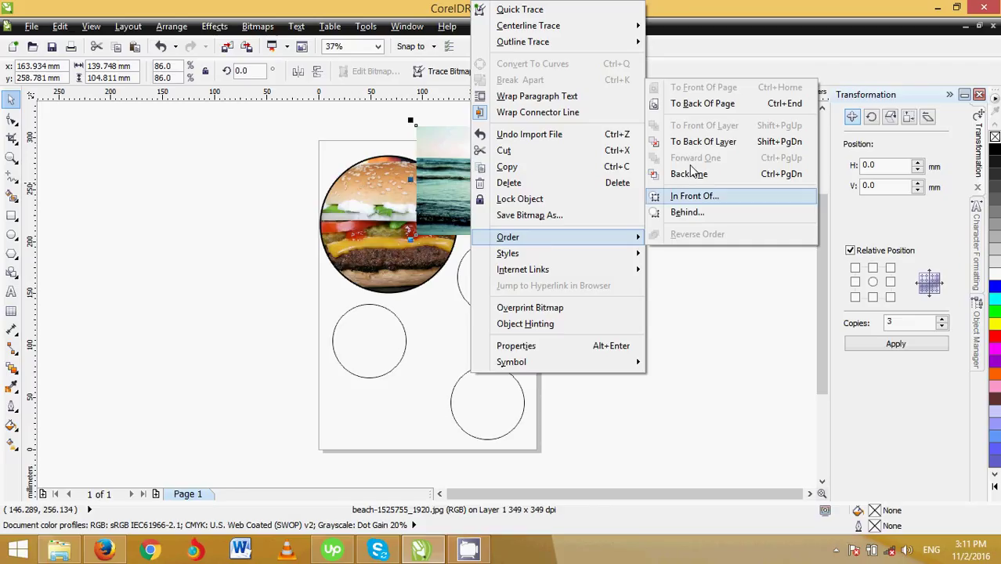
{"action": "left_click", "coordinate": [728, 102]}
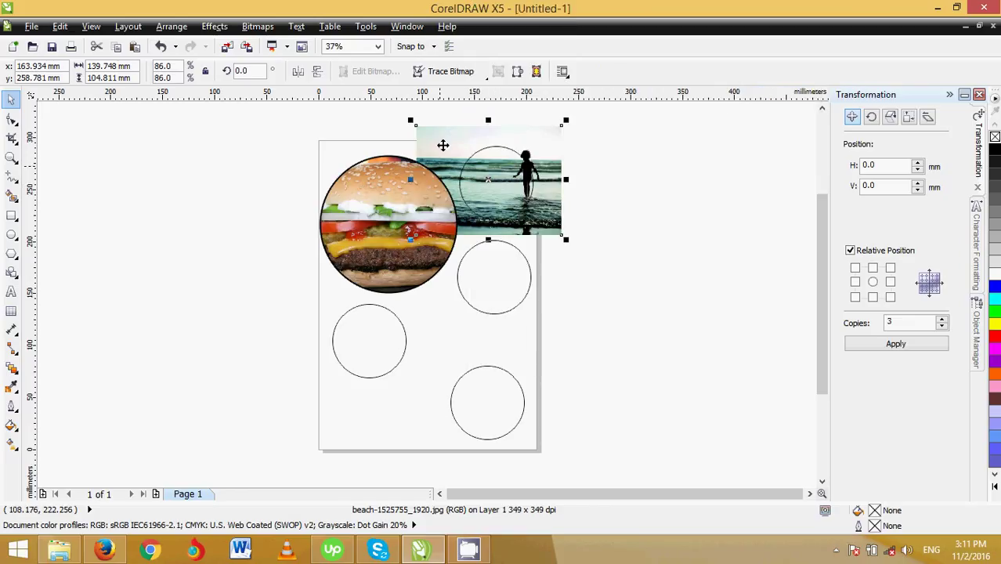
{"action": "left_click_drag", "start_coordinate": [445, 137], "coordinate": [425, 147]}
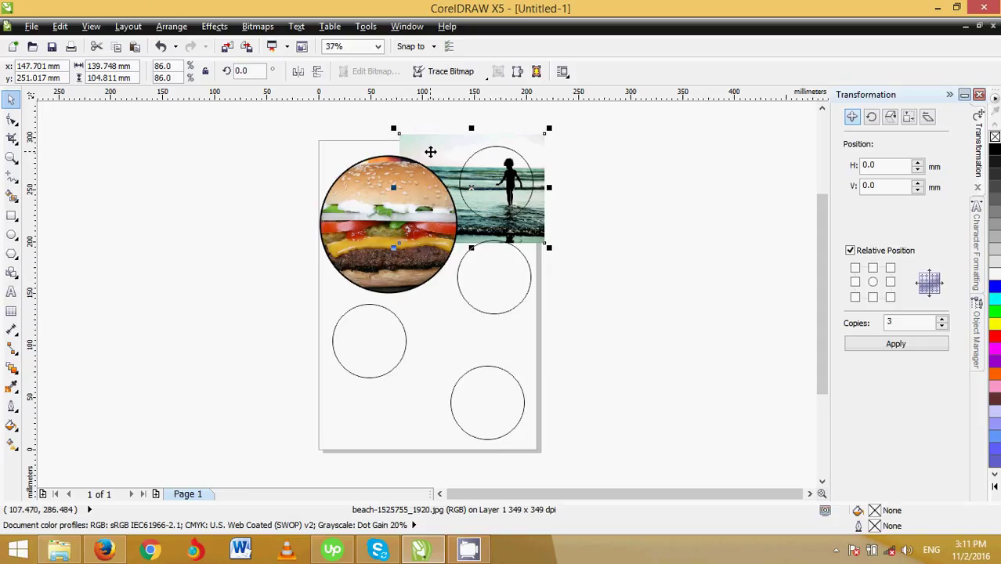
- PowerClip the beach photo inside the page's upper-right circle
{"action": "left_click", "coordinate": [209, 31]}
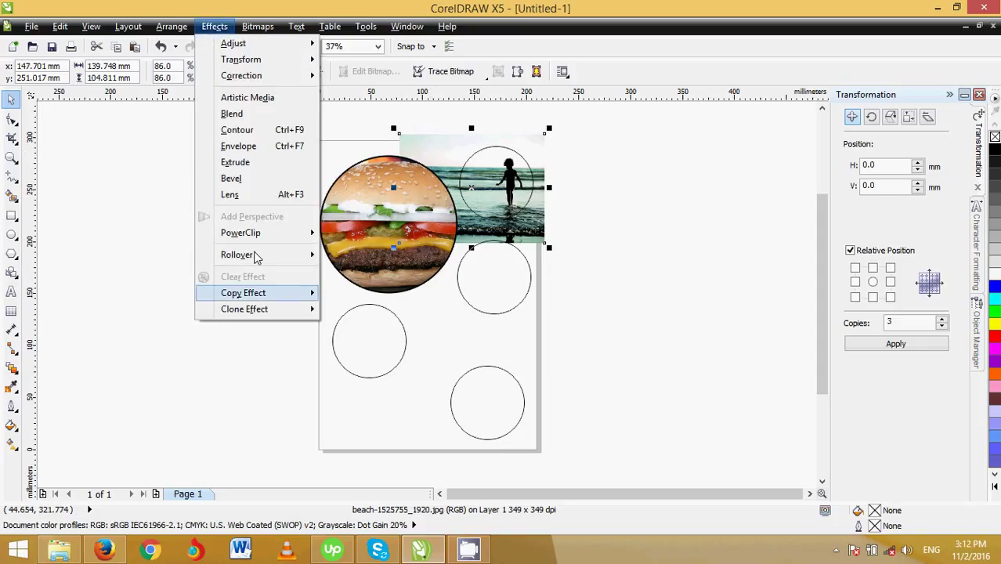
{"action": "mouse_move", "coordinate": [253, 233]}
{"action": "left_click", "coordinate": [356, 232]}
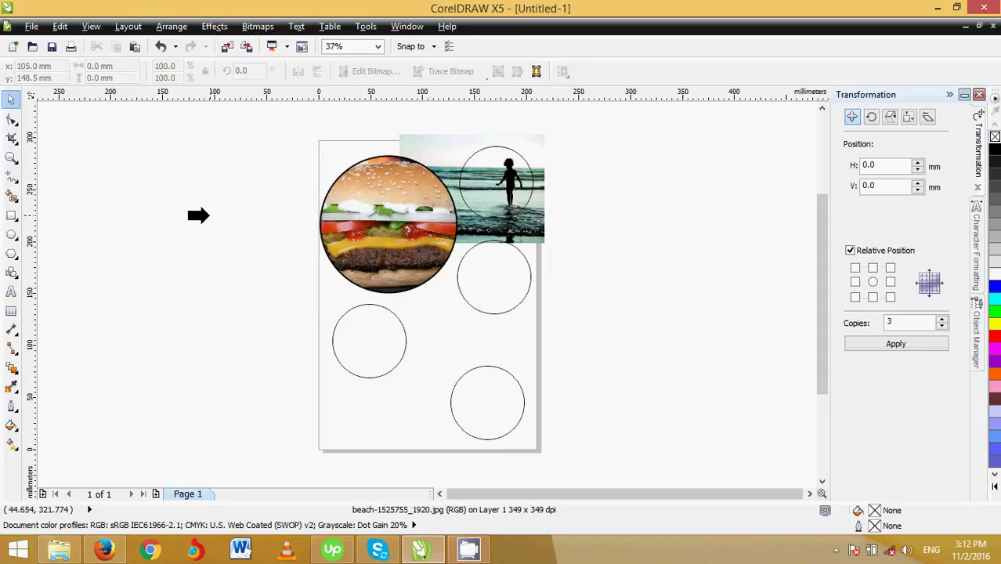
{"action": "left_click", "coordinate": [497, 181]}
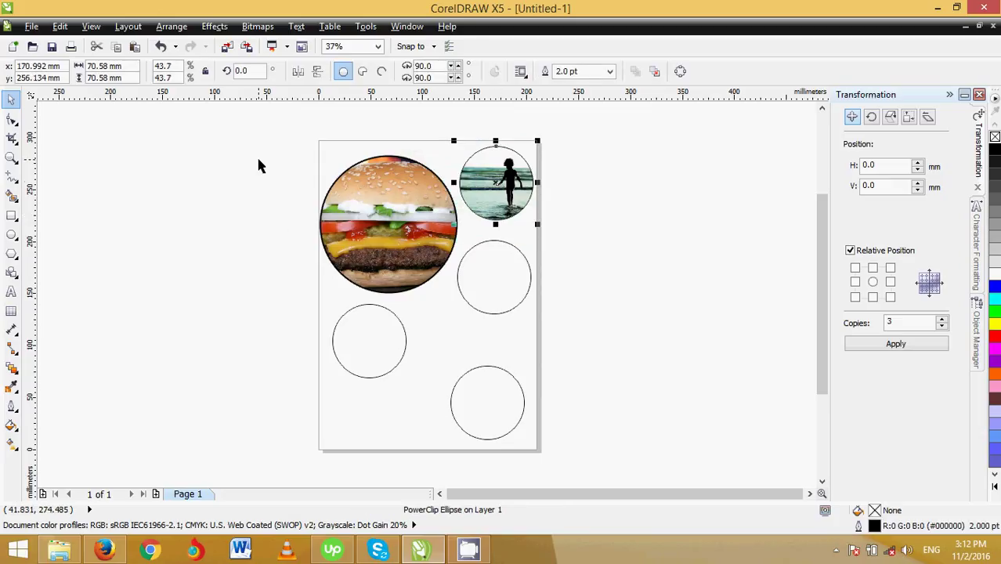
- Set the outline of the beach photo circle to 4 pt
{"action": "left_click", "coordinate": [11, 406]}
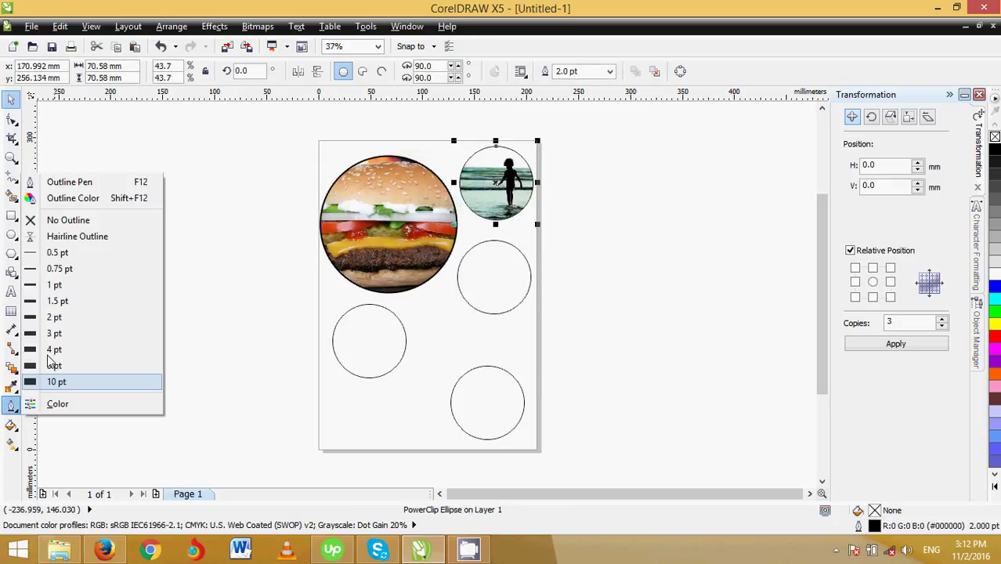
{"action": "left_click", "coordinate": [55, 349]}
{"action": "left_click", "coordinate": [657, 259]}
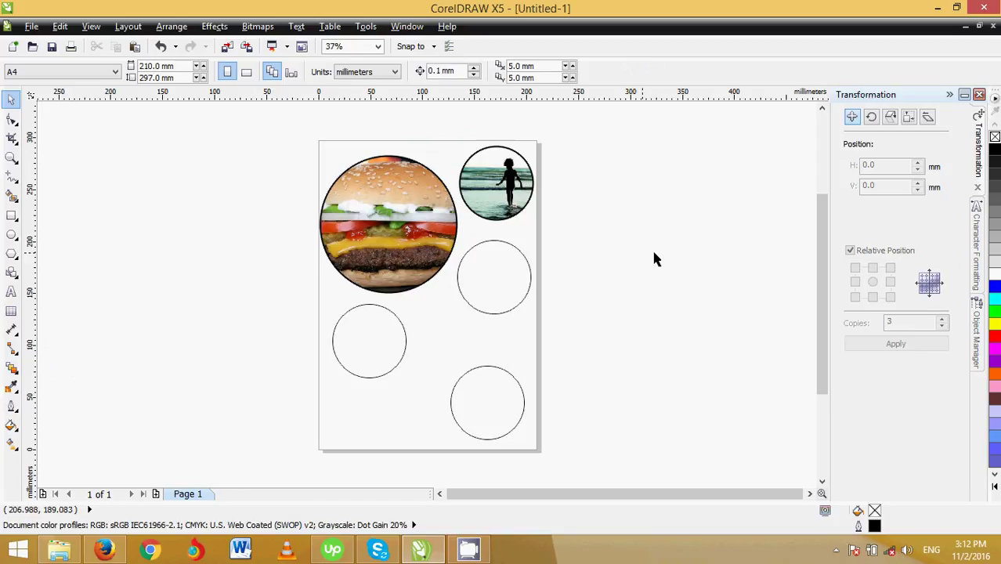
- Import the photo beautiful-1274345_1920.jpg and place it about 131 mm wide over the empty circle below the beach photo
{"action": "left_click", "coordinate": [495, 270]}
{"action": "left_click", "coordinate": [604, 298]}
{"action": "left_click", "coordinate": [31, 26]}
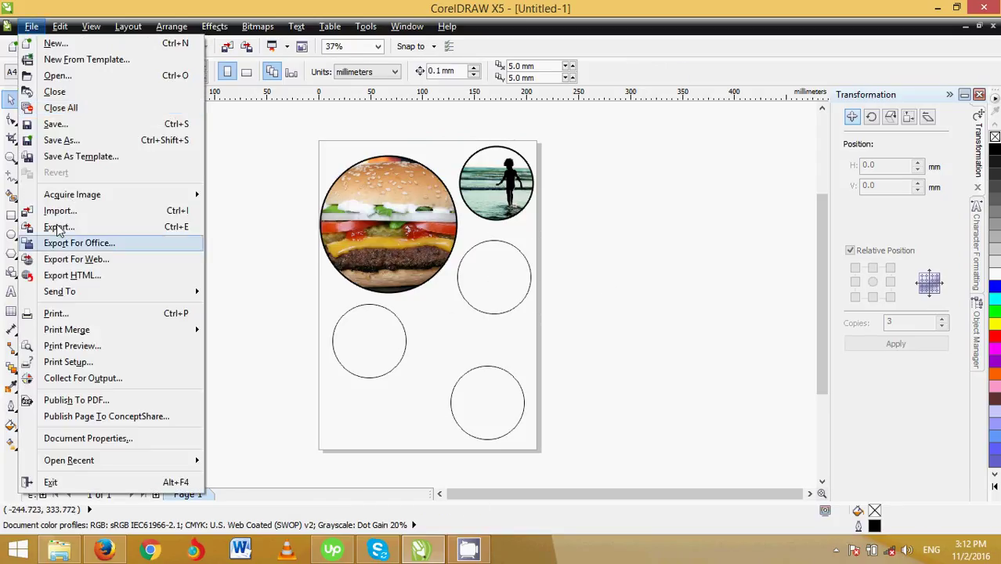
{"action": "left_click", "coordinate": [68, 210]}
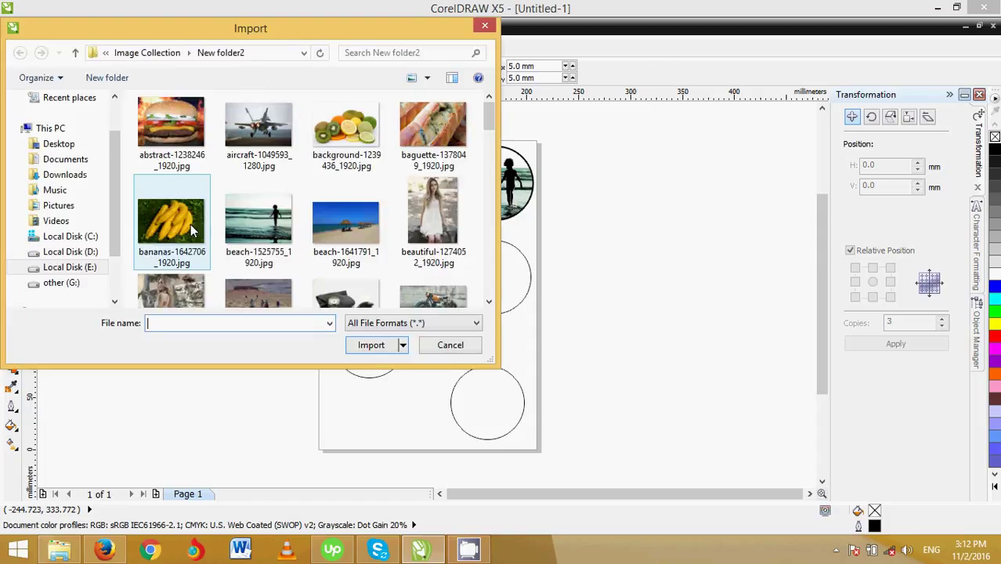
{"action": "left_click", "coordinate": [163, 53]}
{"action": "double_click", "coordinate": [264, 145]}
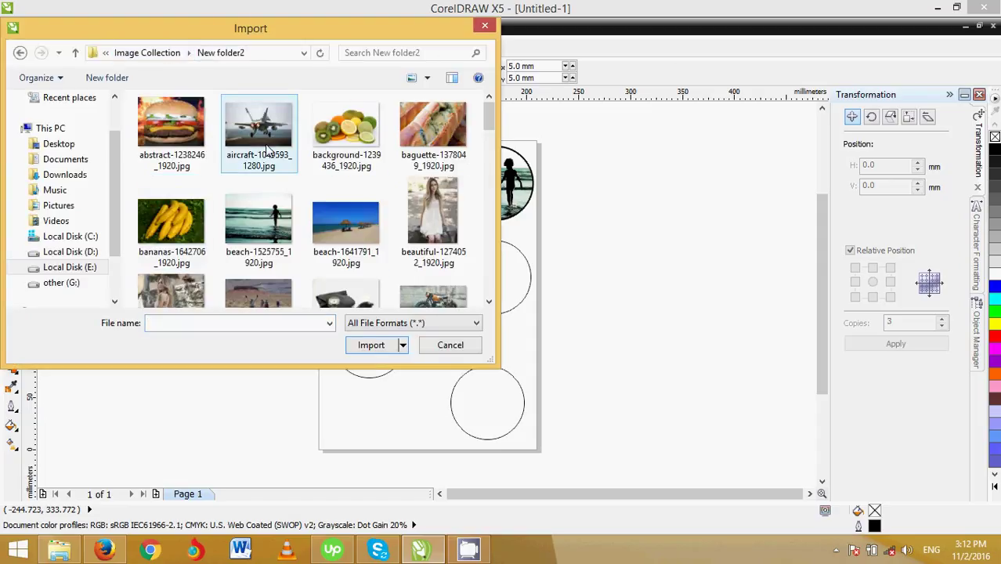
{"action": "left_click", "coordinate": [258, 223]}
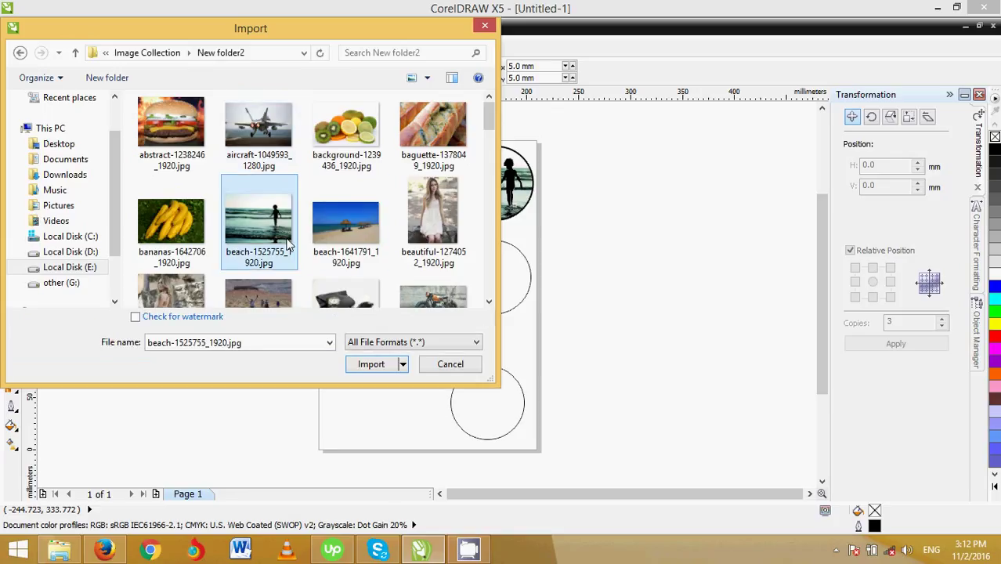
{"action": "left_click", "coordinate": [328, 237]}
{"action": "scroll", "coordinate": [327, 237], "scroll_direction": "down", "scroll_amount": 2}
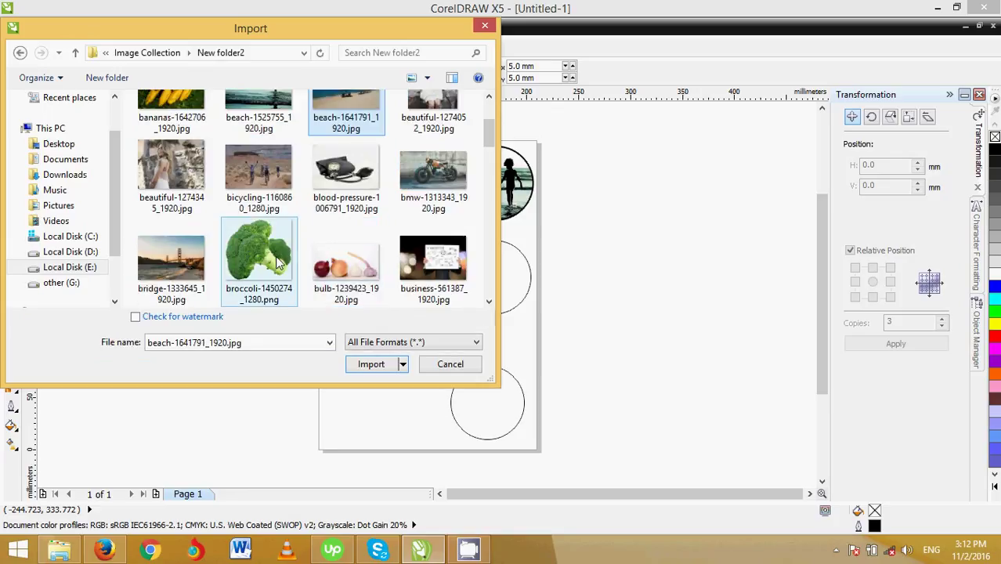
{"action": "left_click", "coordinate": [161, 176]}
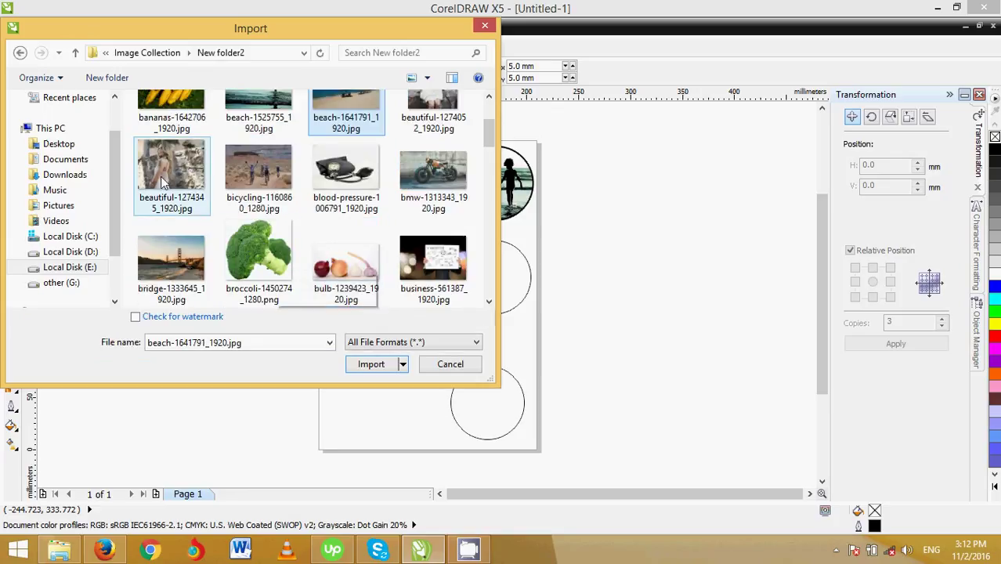
{"action": "left_click", "coordinate": [382, 365]}
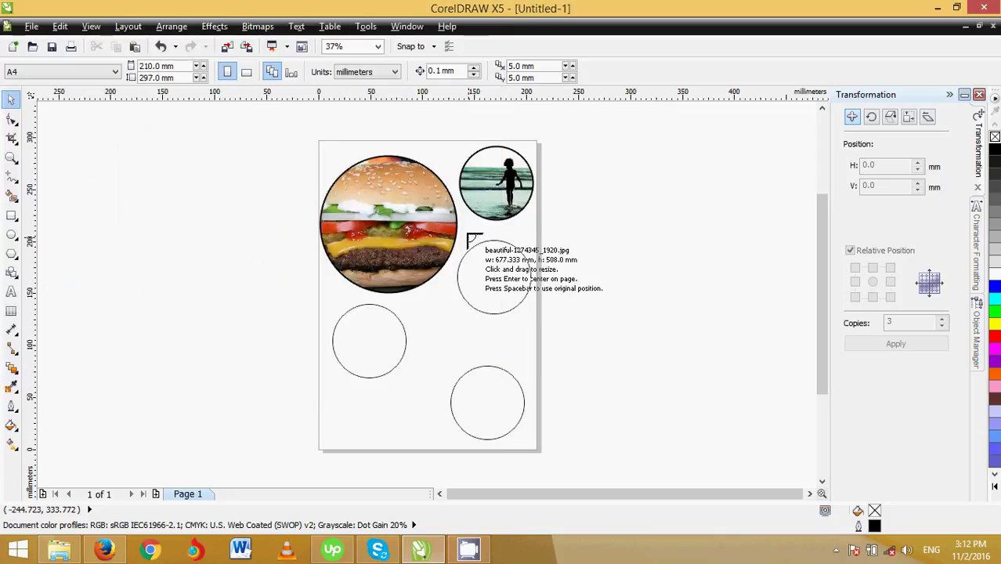
{"action": "left_click_drag", "start_coordinate": [412, 219], "coordinate": [543, 342]}
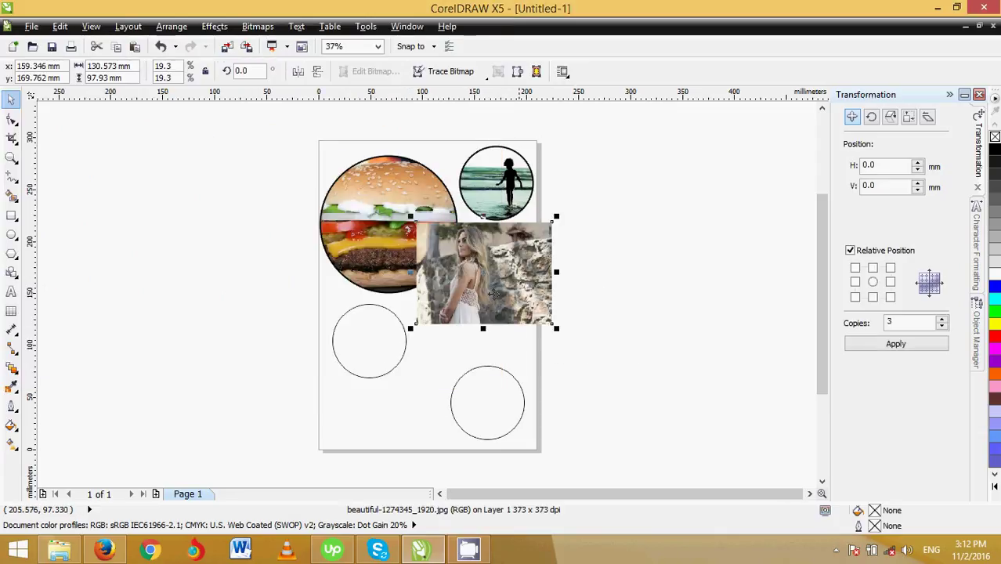
- Send the woman's photo to the back of the page and shift it so her head and upper body lie within the circle
{"action": "left_click_drag", "start_coordinate": [494, 294], "coordinate": [513, 296]}
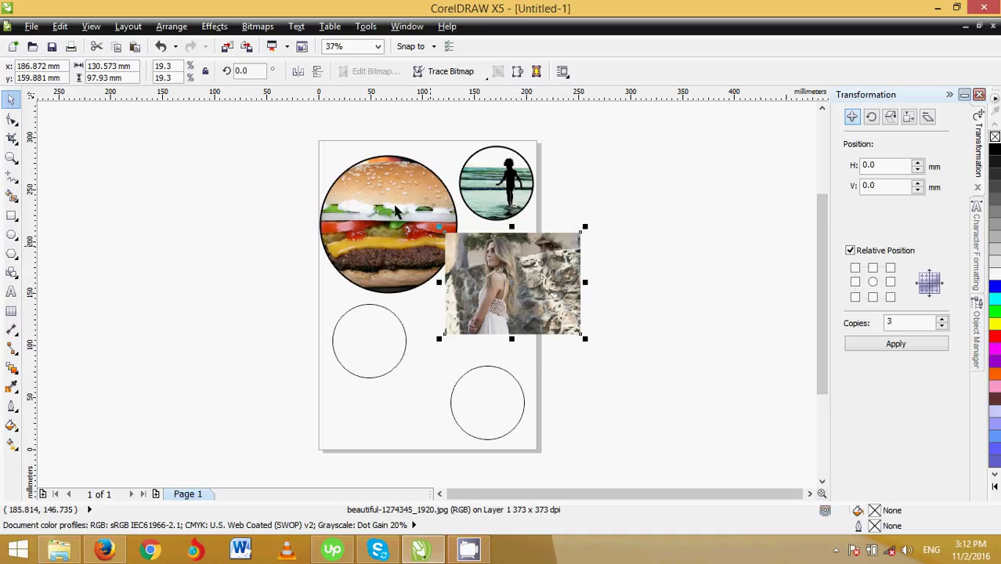
{"action": "left_click", "coordinate": [171, 27]}
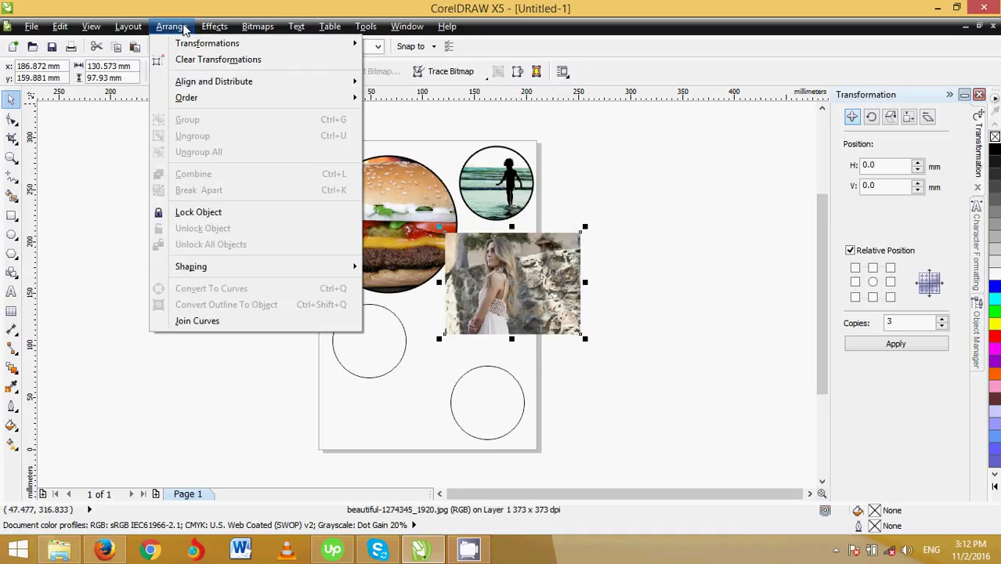
{"action": "mouse_move", "coordinate": [278, 102]}
{"action": "left_click", "coordinate": [408, 116]}
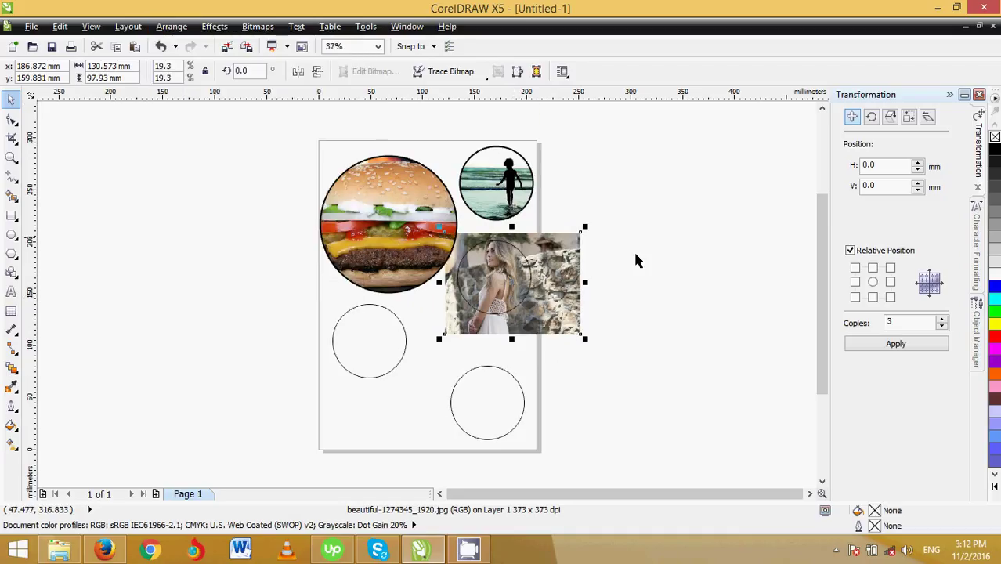
{"action": "left_click_drag", "start_coordinate": [552, 296], "coordinate": [549, 308]}
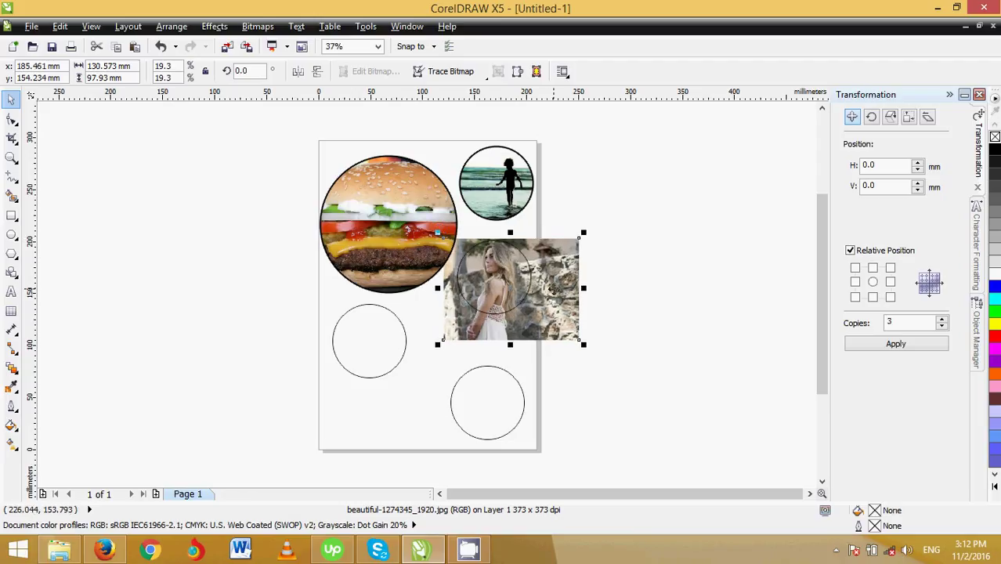
- PowerClip the woman's photo inside the circle below the beach photo
{"action": "left_click", "coordinate": [232, 28]}
{"action": "mouse_move", "coordinate": [257, 233]}
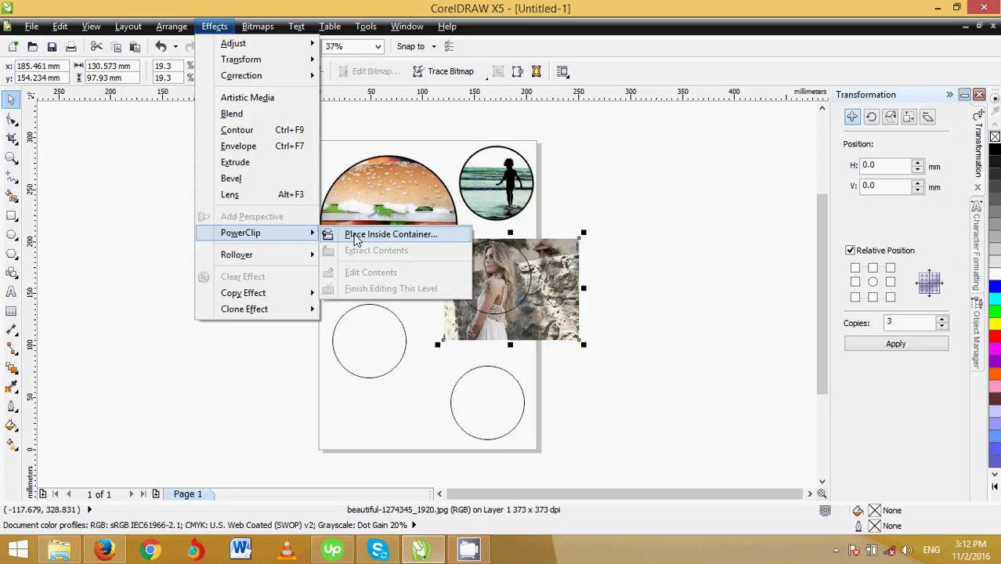
{"action": "left_click", "coordinate": [354, 236]}
{"action": "left_click", "coordinate": [482, 286]}
{"action": "left_click", "coordinate": [129, 221]}
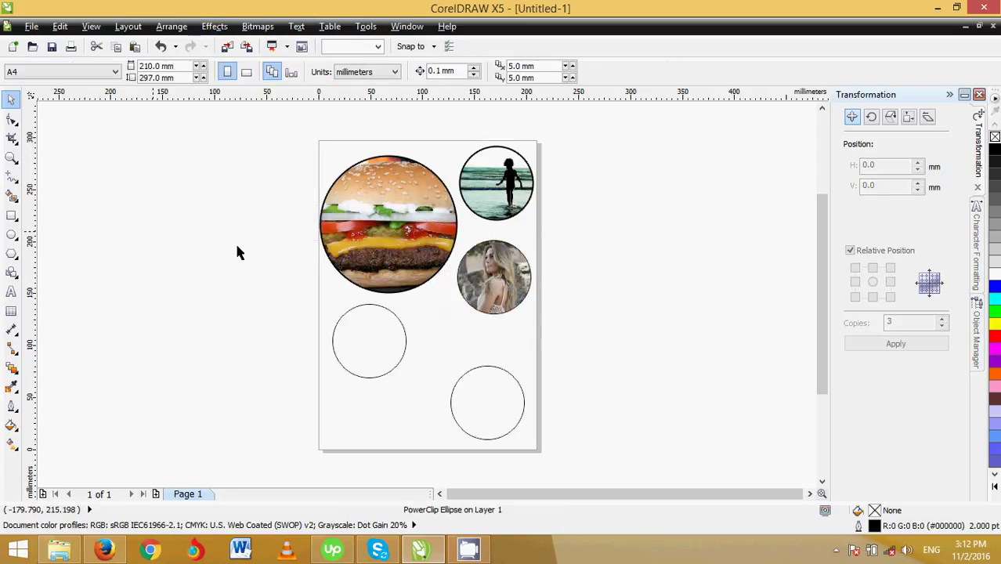
- Set the outline of the circle with the woman's photo to 4 pt
{"action": "left_click", "coordinate": [525, 284]}
{"action": "left_click", "coordinate": [11, 405]}
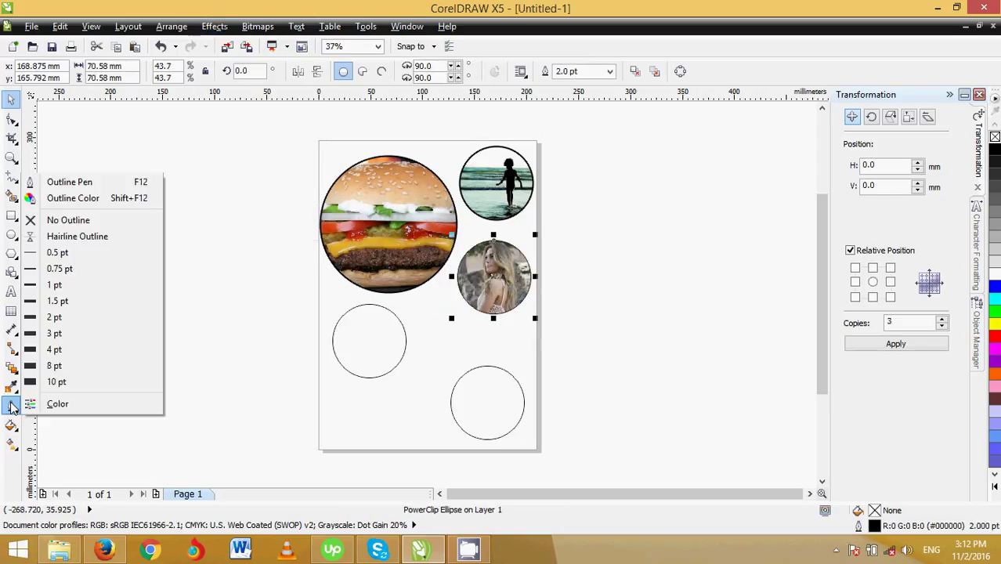
{"action": "left_click", "coordinate": [57, 351]}
{"action": "left_click", "coordinate": [131, 296]}
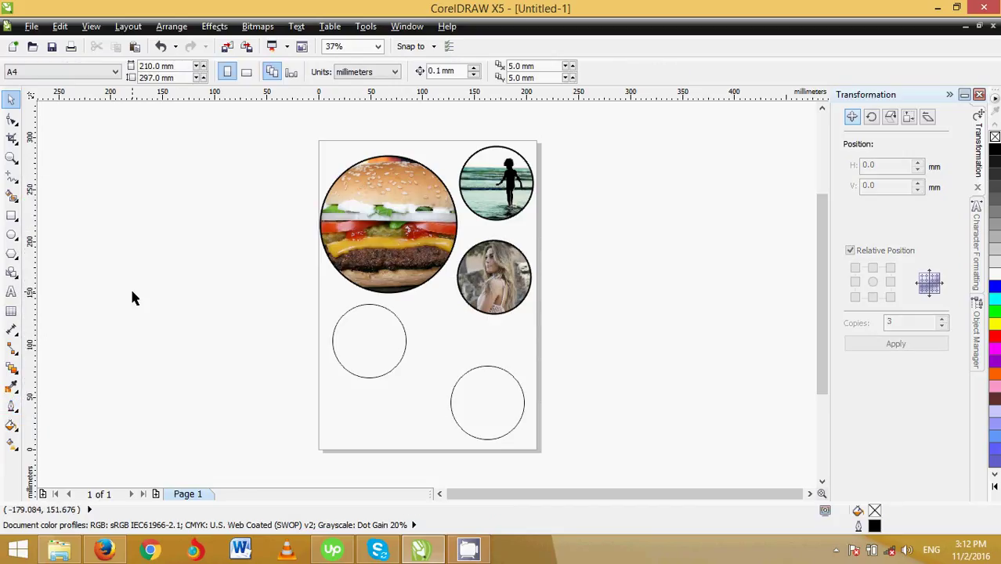
- Import the photo football-1674349_1920.jpg and place it about 92 mm wide over the empty circle below the burger
{"action": "left_click", "coordinate": [373, 339]}
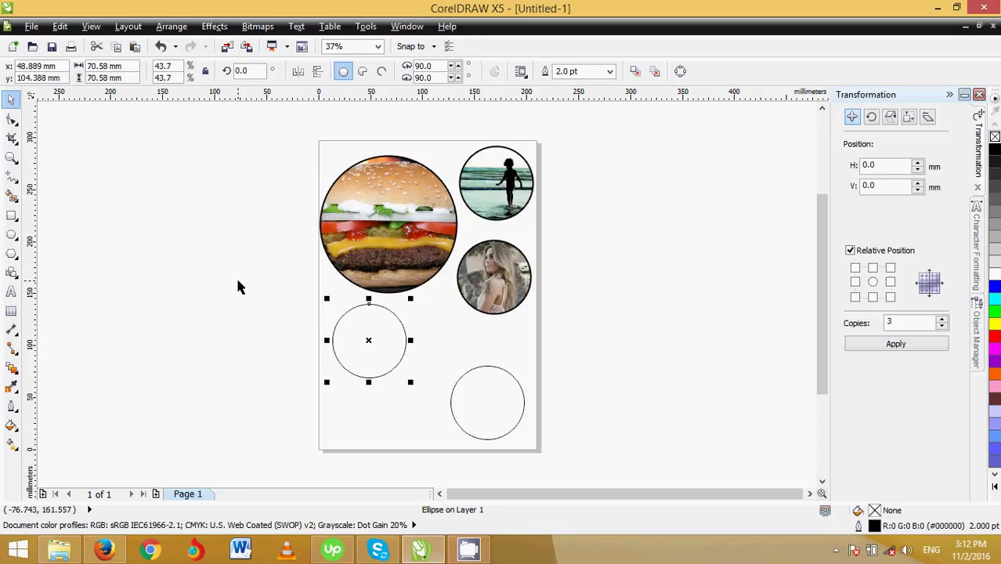
{"action": "left_click", "coordinate": [32, 26]}
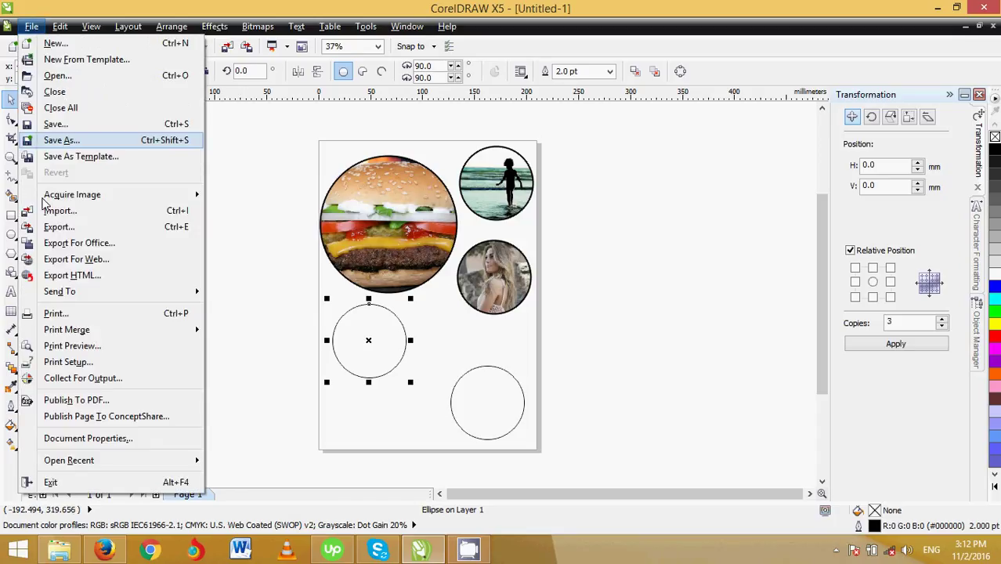
{"action": "left_click", "coordinate": [62, 211]}
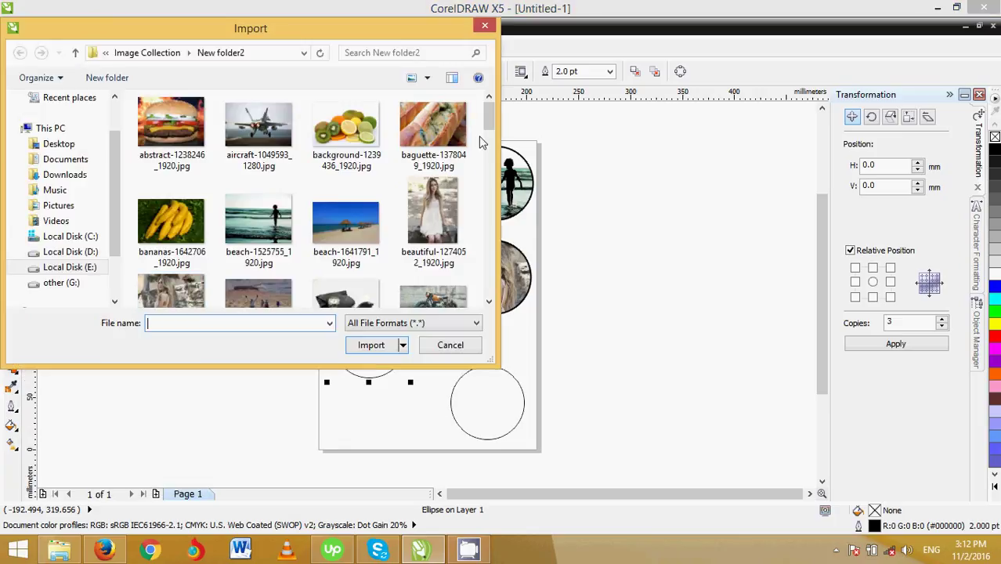
{"action": "left_click_drag", "start_coordinate": [491, 129], "coordinate": [489, 215]}
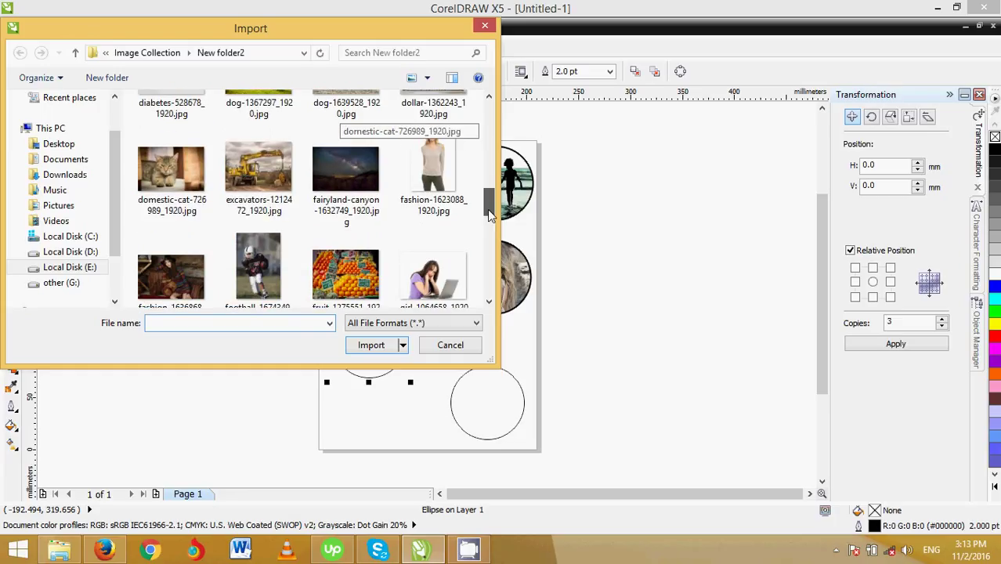
{"action": "left_click", "coordinate": [258, 274]}
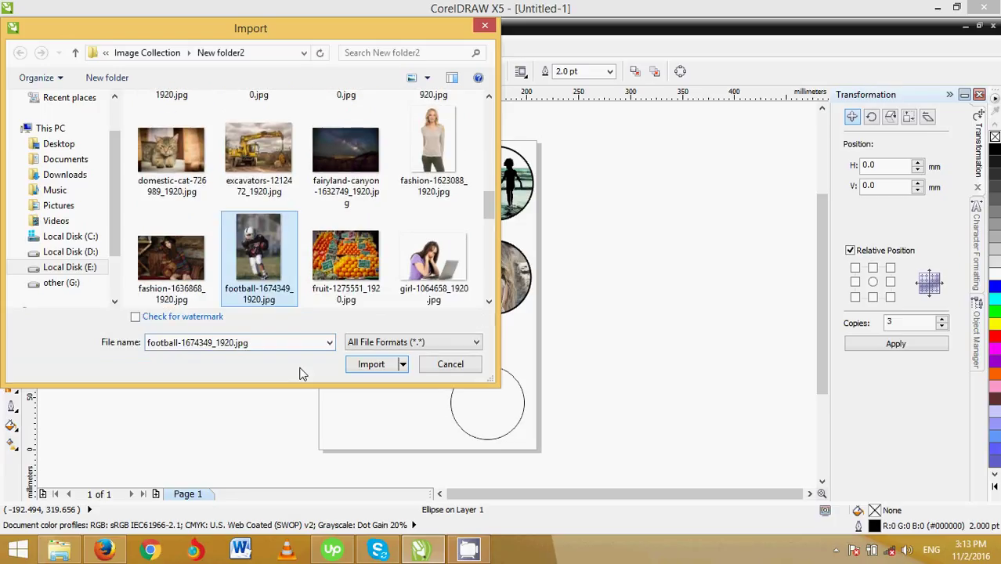
{"action": "left_click", "coordinate": [373, 364]}
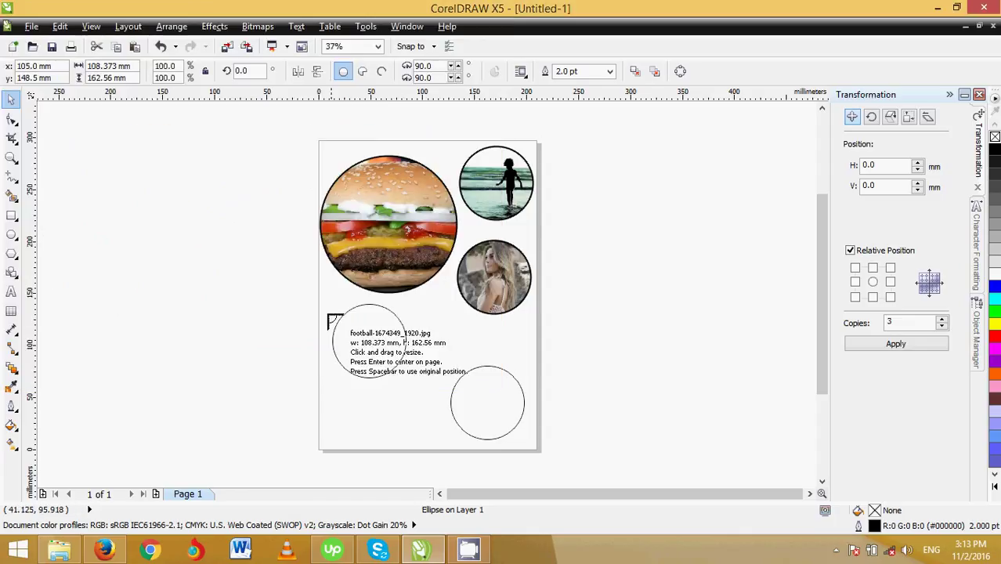
{"action": "left_click_drag", "start_coordinate": [319, 296], "coordinate": [454, 433]}
- Shift the football photo so the player's head and torso cover the circle below the burger, and send it to the back of the page
{"action": "left_click_drag", "start_coordinate": [356, 324], "coordinate": [362, 317]}
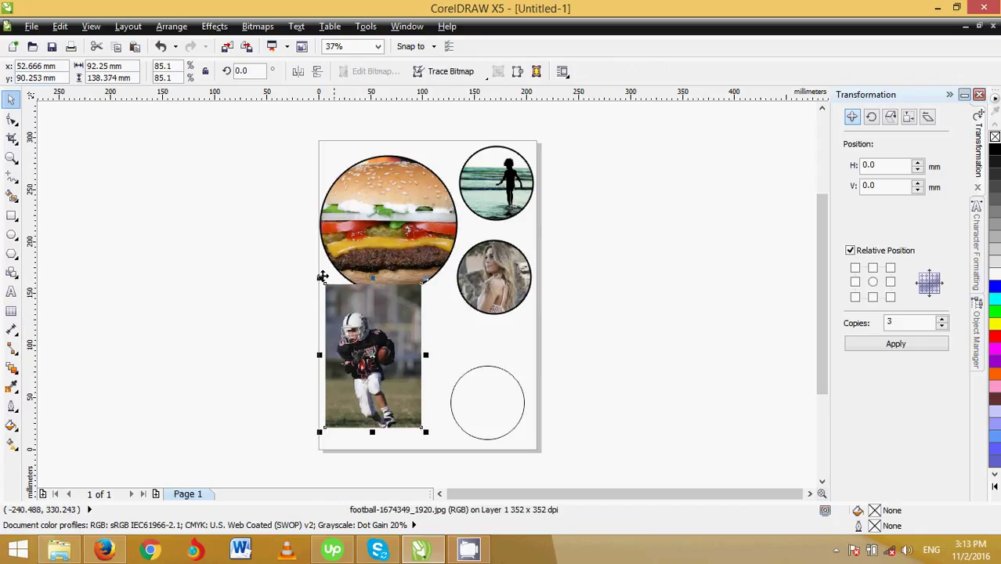
{"action": "left_click", "coordinate": [191, 27]}
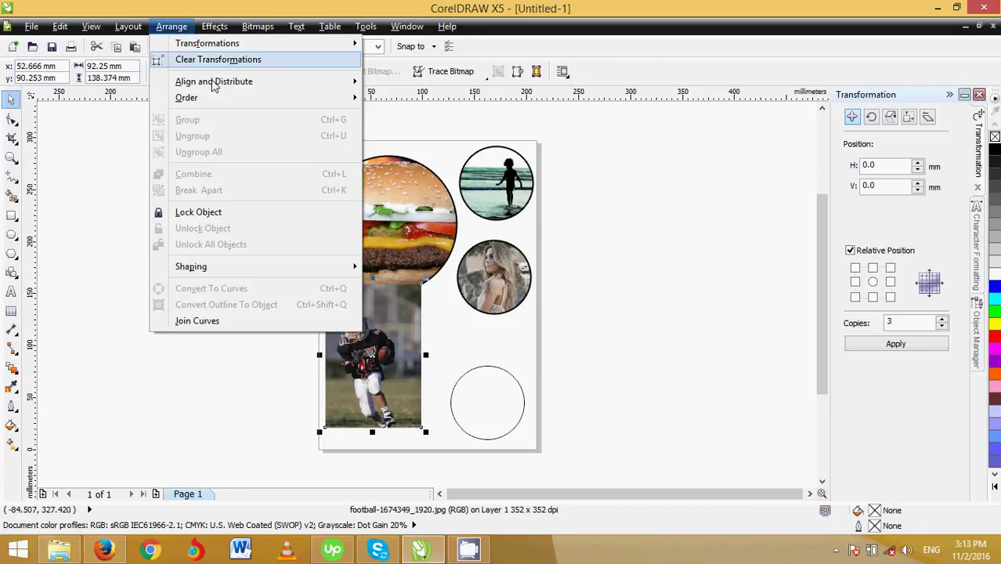
{"action": "mouse_move", "coordinate": [224, 101]}
{"action": "left_click", "coordinate": [419, 116]}
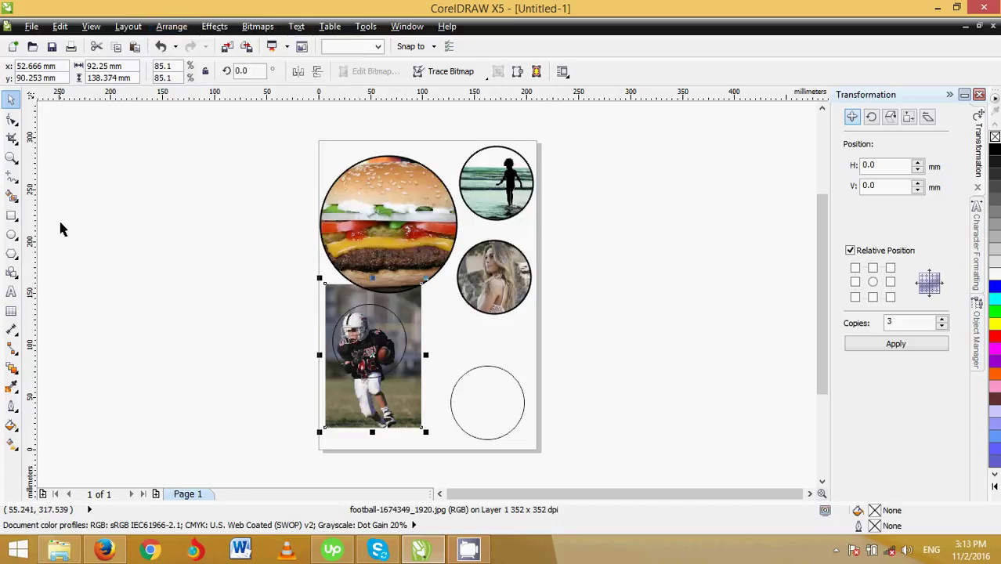
- PowerClip the football photo inside the circle below the burger
{"action": "left_click", "coordinate": [169, 28]}
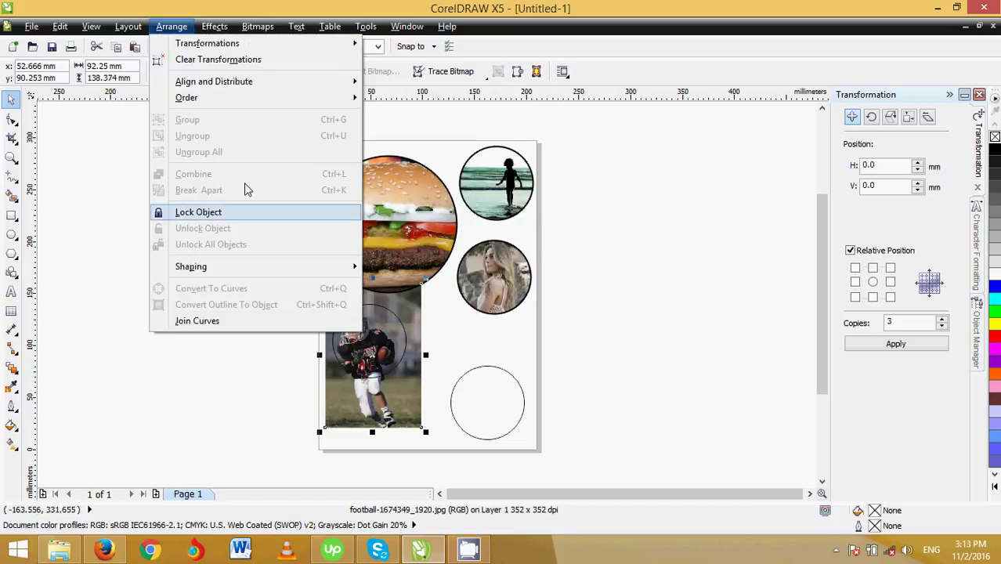
{"action": "mouse_move", "coordinate": [214, 28]}
{"action": "mouse_move", "coordinate": [258, 232]}
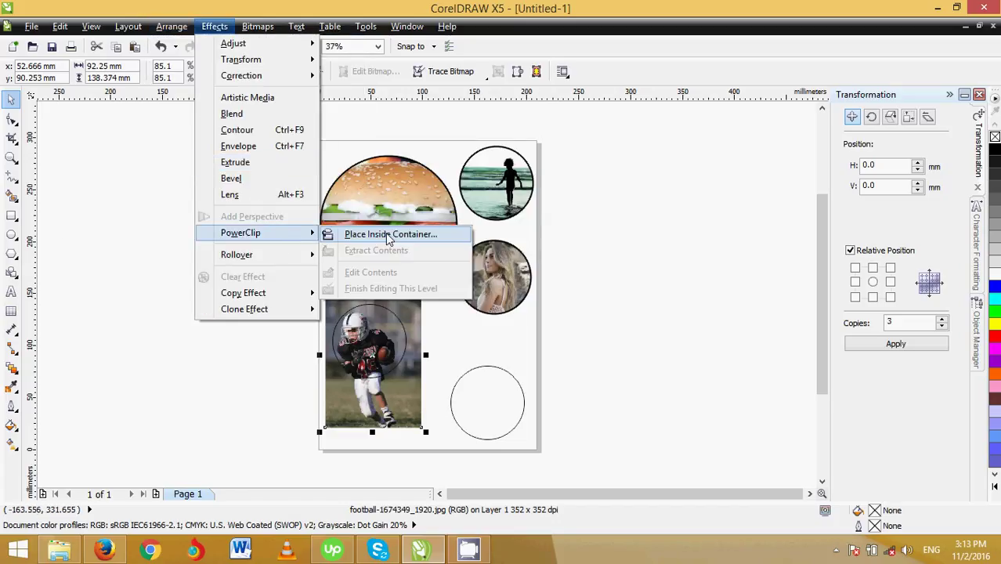
{"action": "left_click", "coordinate": [385, 233]}
{"action": "left_click", "coordinate": [375, 342]}
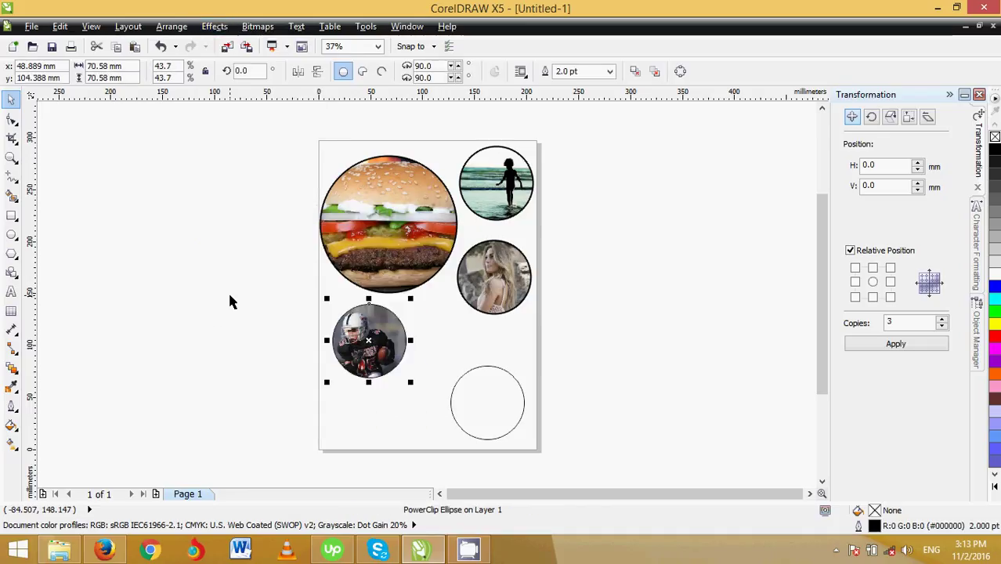
- Set the outline of the football photo circle to 4 pt
{"action": "left_click", "coordinate": [11, 405]}
{"action": "left_click", "coordinate": [54, 333]}
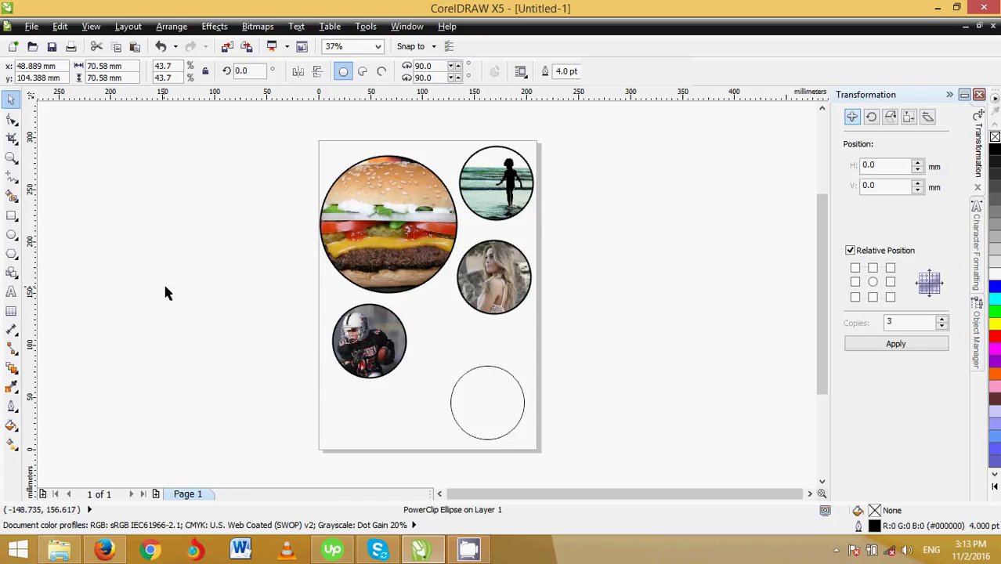
{"action": "left_click", "coordinate": [569, 341]}
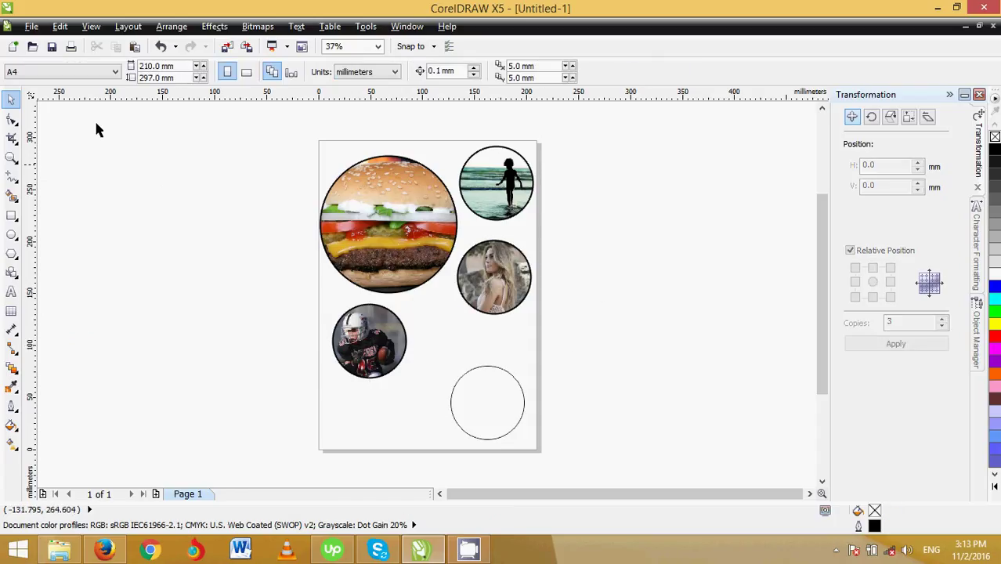
- Import beach-21815_1920.jpg from New folder3 and place it about 101 mm wide over the remaining empty circle
{"action": "left_click", "coordinate": [32, 25]}
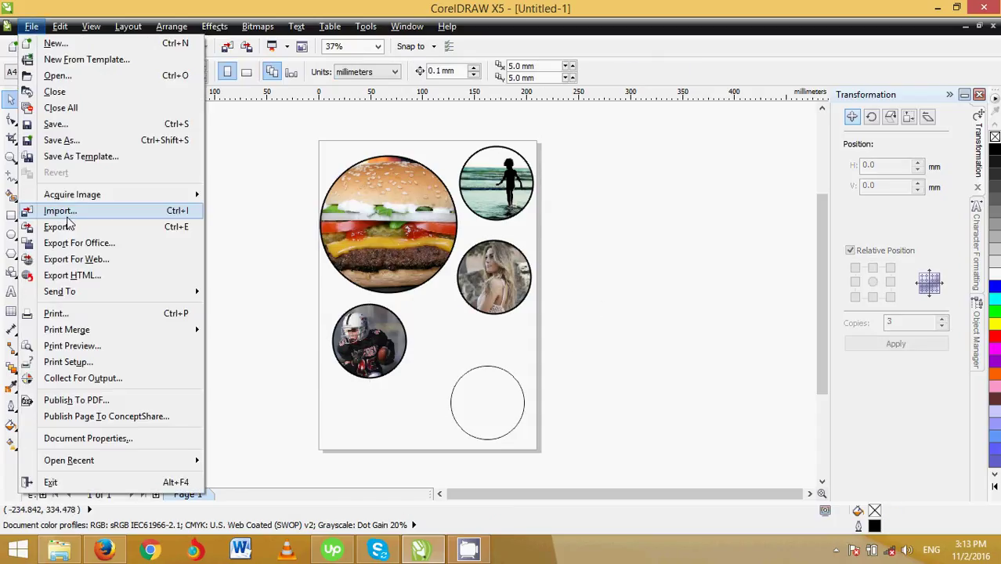
{"action": "left_click", "coordinate": [69, 216]}
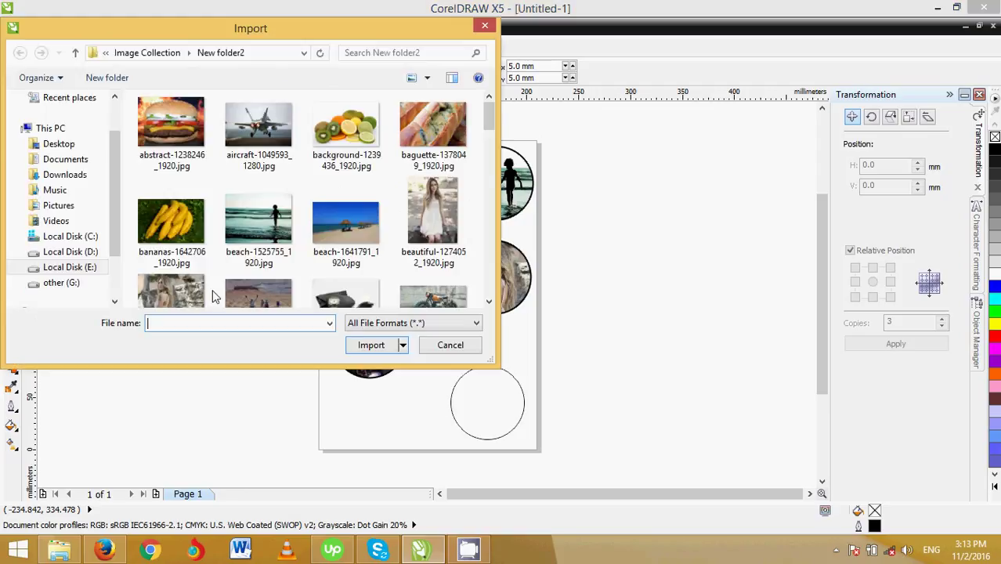
{"action": "left_click_drag", "start_coordinate": [488, 118], "coordinate": [487, 165]}
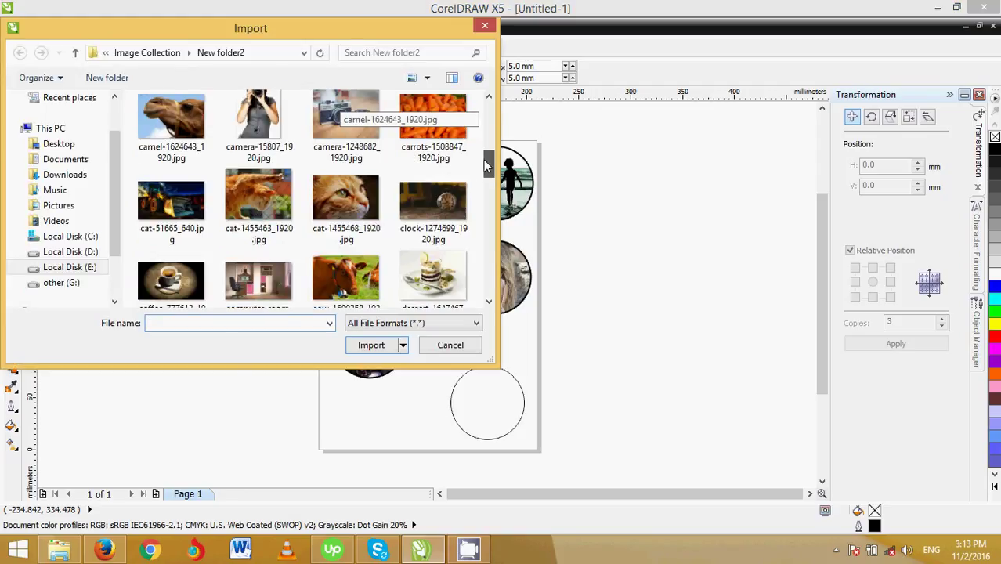
{"action": "left_click", "coordinate": [145, 52]}
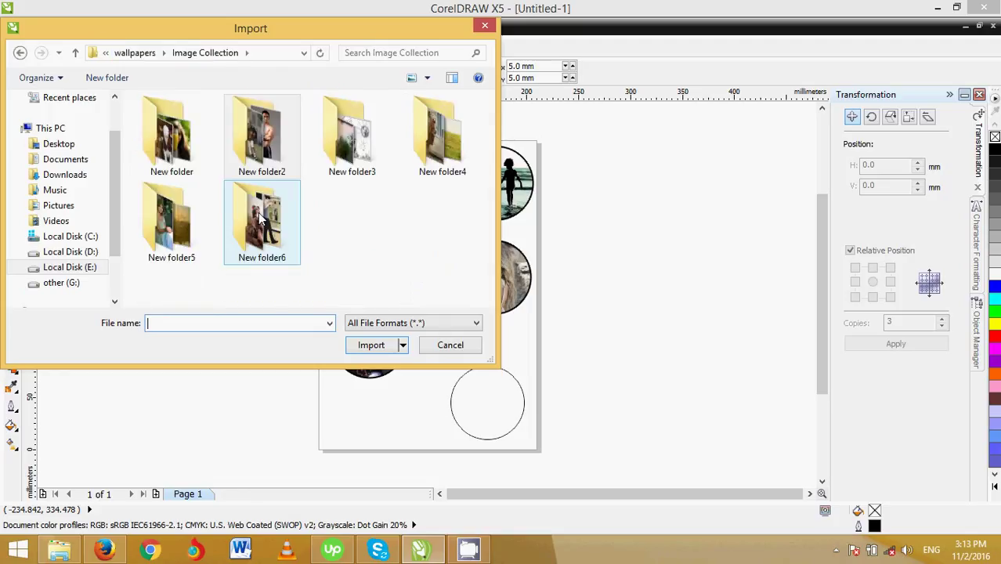
{"action": "double_click", "coordinate": [352, 141]}
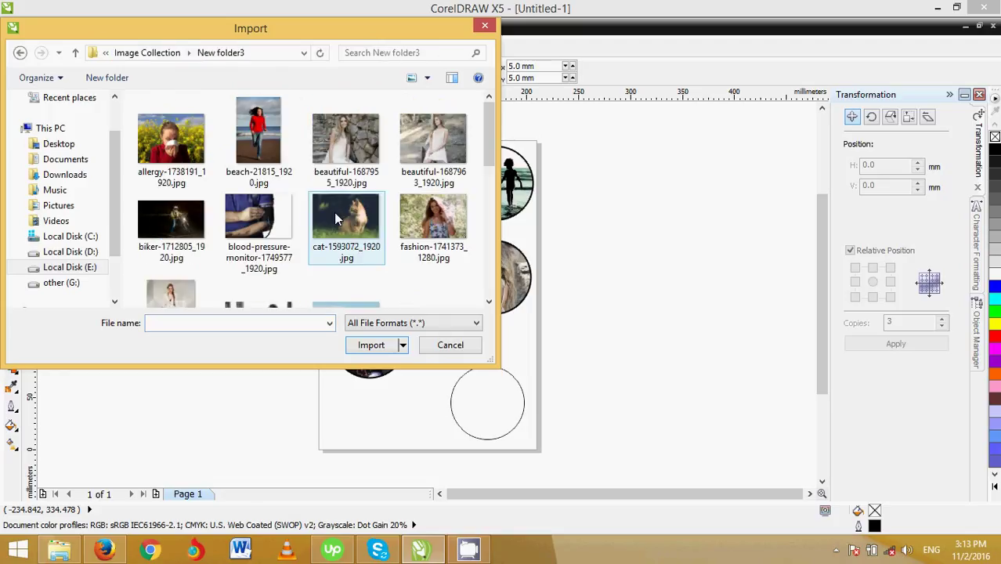
{"action": "left_click", "coordinate": [261, 133]}
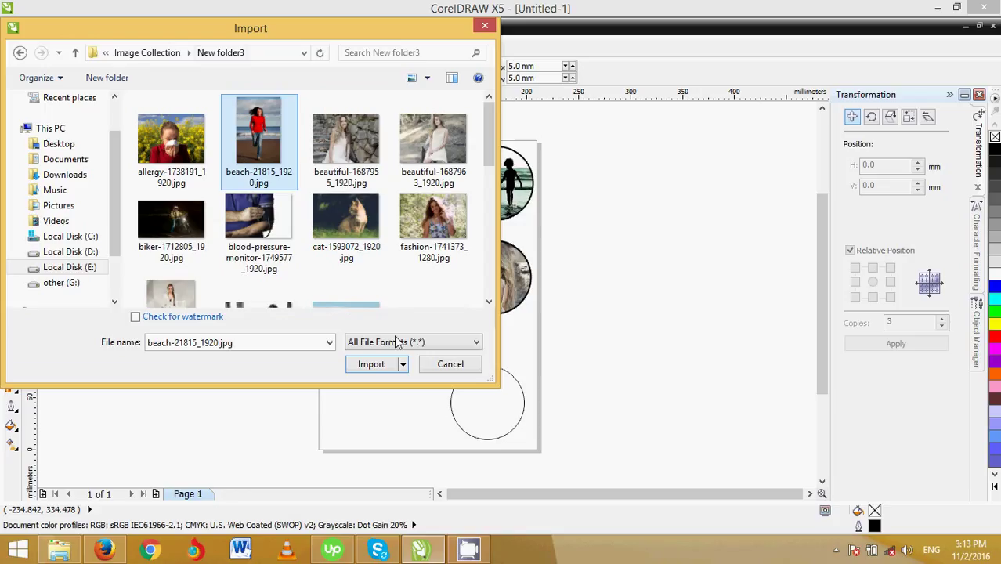
{"action": "left_click", "coordinate": [384, 366]}
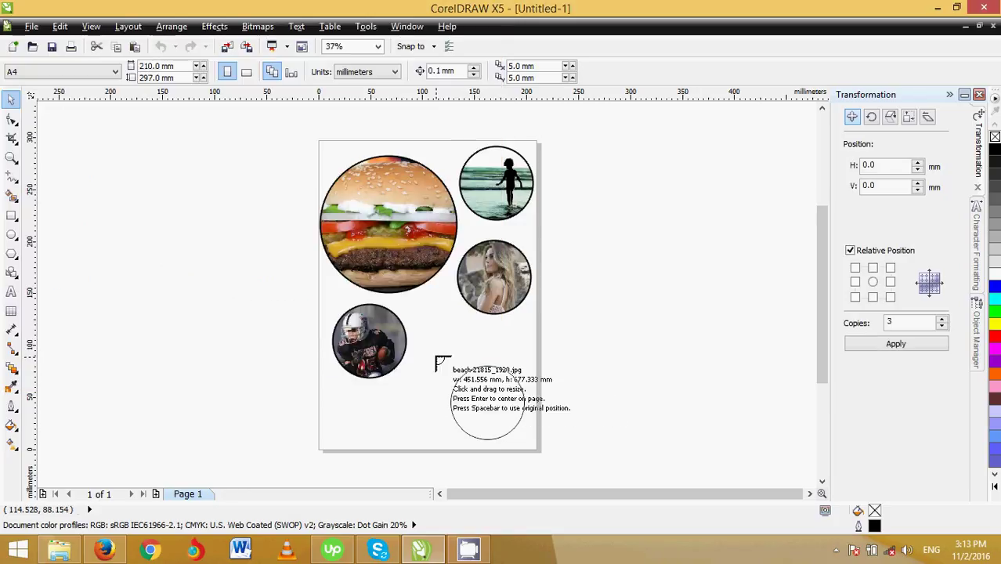
{"action": "mouse_move", "coordinate": [436, 357]}
{"action": "left_mouse_down"}
{"action": "mouse_move", "coordinate": [519, 439]}
{"action": "mouse_move", "coordinate": [599, 475]}
{"action": "mouse_move", "coordinate": [586, 410]}
{"action": "mouse_move", "coordinate": [604, 449]}
{"action": "mouse_move", "coordinate": [619, 446]}
{"action": "left_mouse_up"}
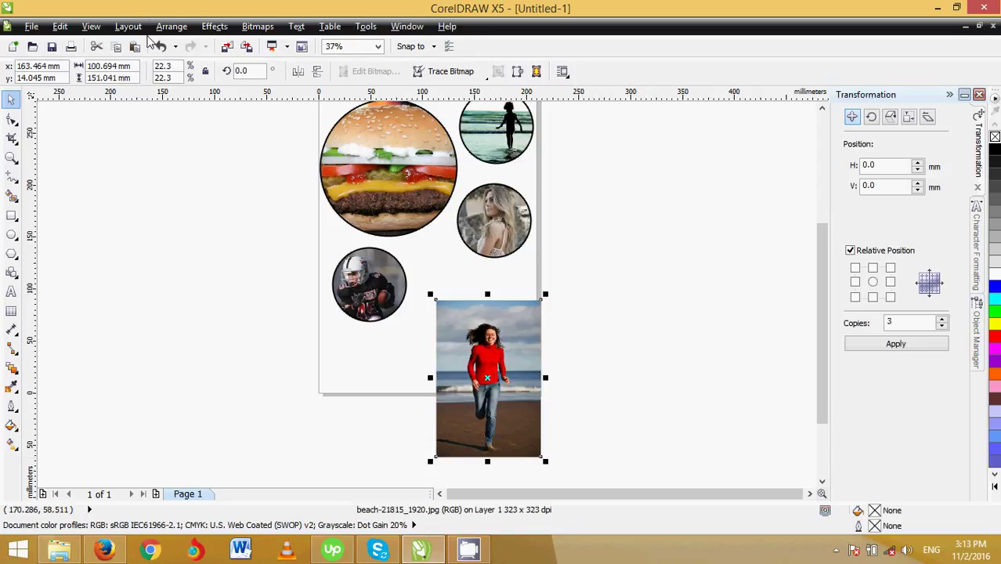
- Send the photo of the woman in red behind the empty circle it covers
{"action": "left_click", "coordinate": [174, 27]}
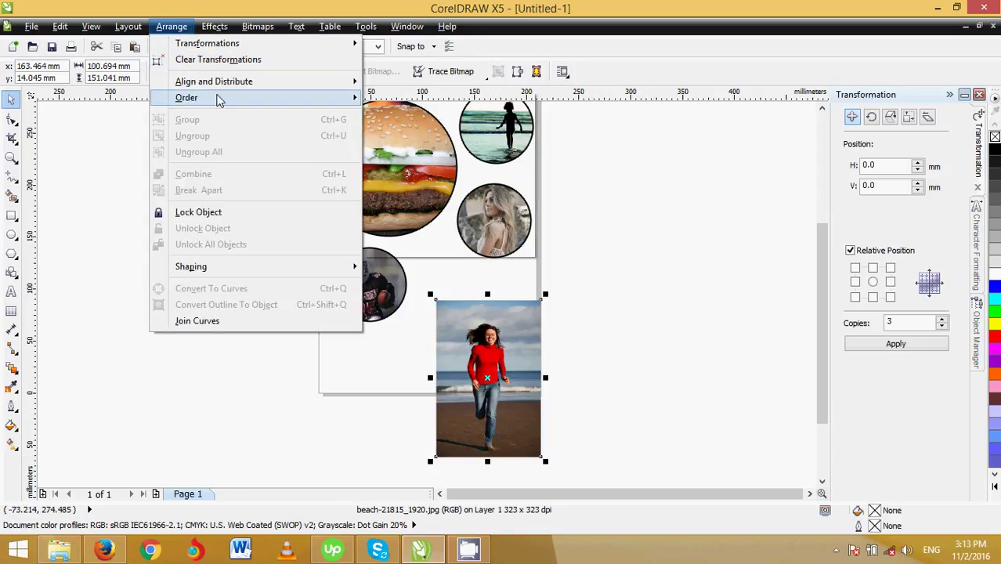
{"action": "mouse_move", "coordinate": [219, 98]}
{"action": "left_click", "coordinate": [396, 223]}
{"action": "left_click", "coordinate": [485, 342]}
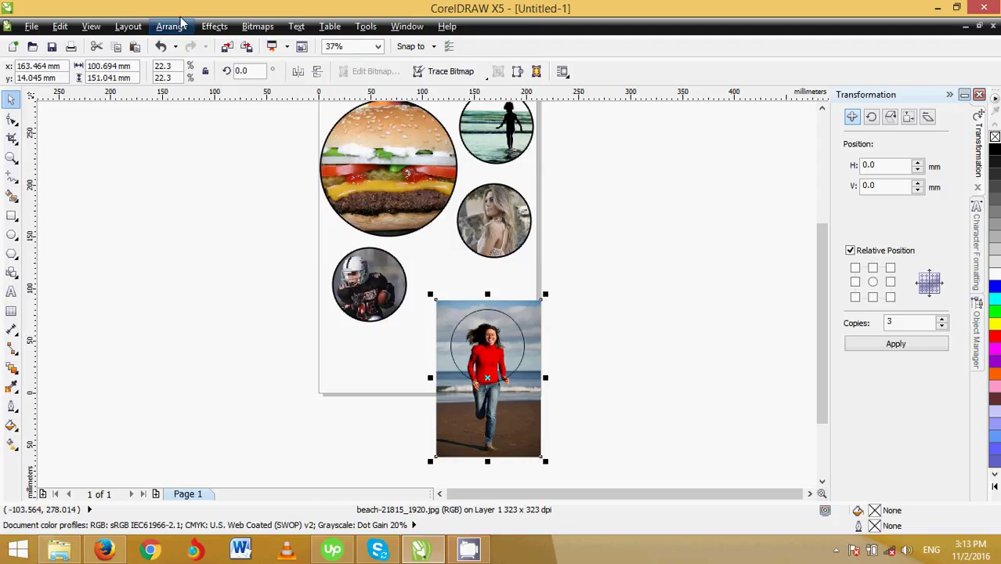
- PowerClip the photo of the woman in red inside the circle over her head and torso
{"action": "left_click", "coordinate": [215, 27]}
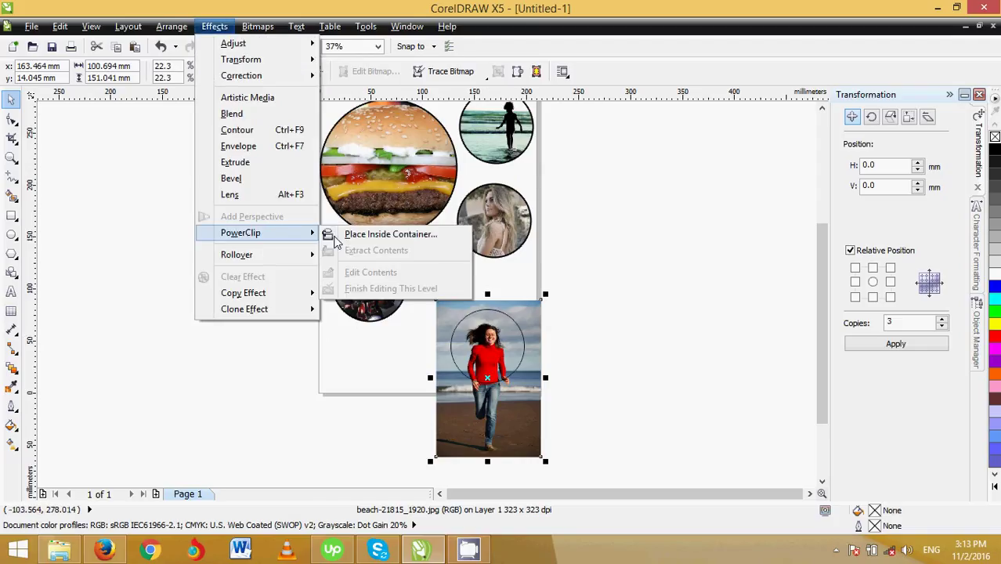
{"action": "left_click", "coordinate": [368, 234]}
{"action": "left_click", "coordinate": [513, 357]}
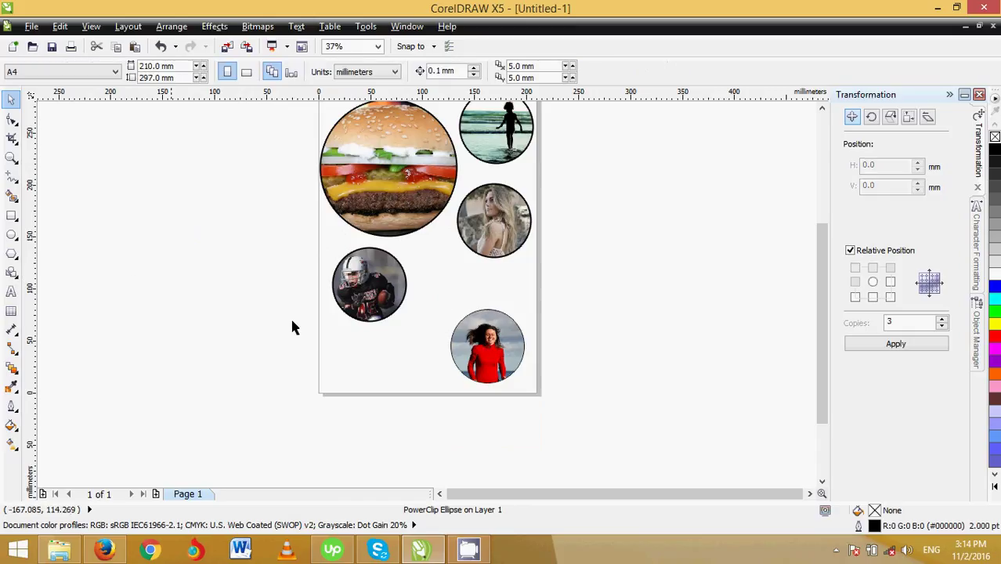
- Set the outline of the circle with the woman in red to 4 pt
{"action": "left_click", "coordinate": [11, 405]}
{"action": "left_click", "coordinate": [62, 349]}
{"action": "left_click", "coordinate": [160, 214]}
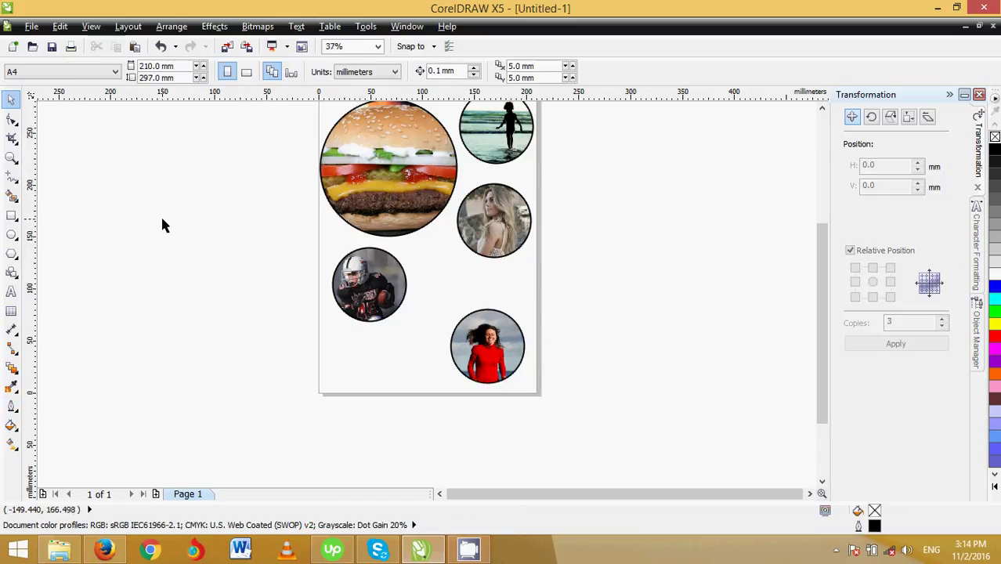
- Draw a rectangle about 209 × 298 mm covering the whole A4 page
{"action": "scroll", "coordinate": [160, 213], "scroll_direction": "up", "scroll_amount": 1}
{"action": "scroll", "coordinate": [161, 213], "scroll_direction": "down", "scroll_amount": 1}
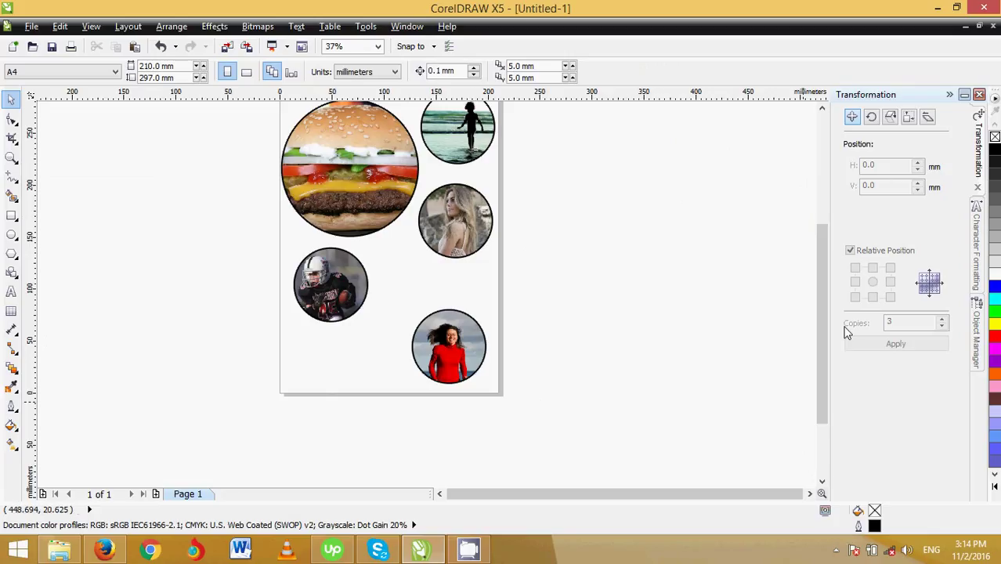
{"action": "left_click_drag", "start_coordinate": [818, 315], "coordinate": [823, 284]}
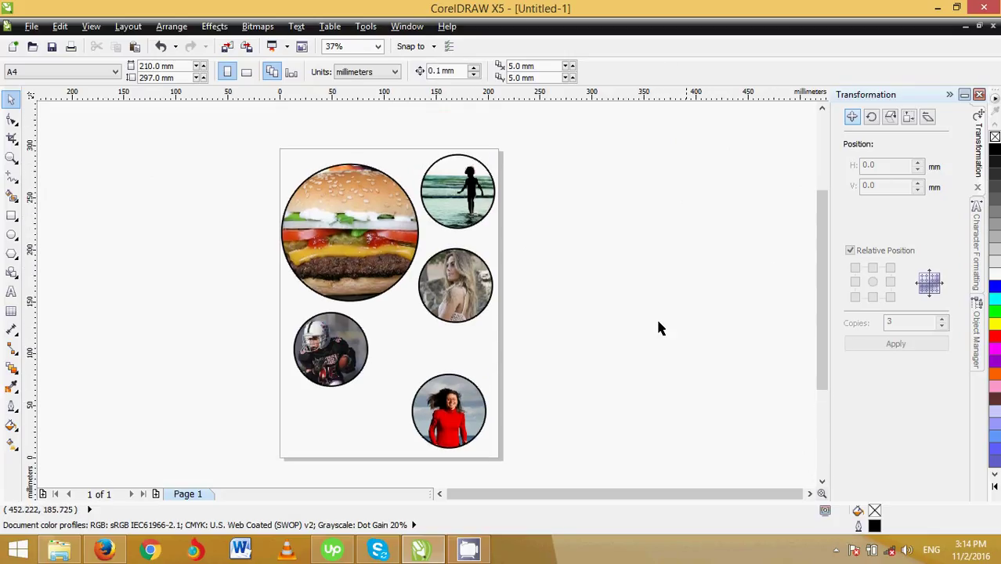
{"action": "left_click", "coordinate": [11, 221]}
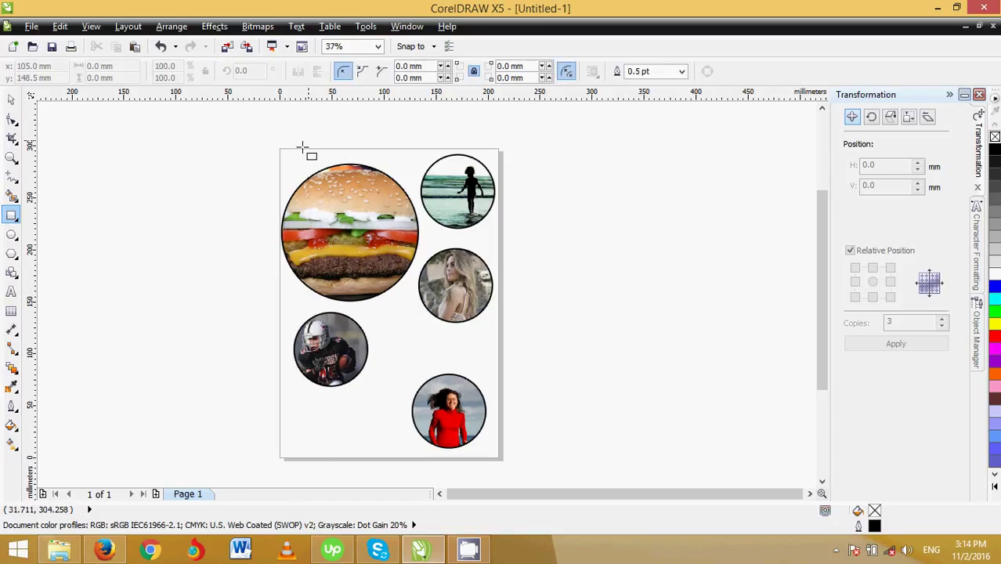
{"action": "left_click_drag", "start_coordinate": [279, 148], "coordinate": [499, 460]}
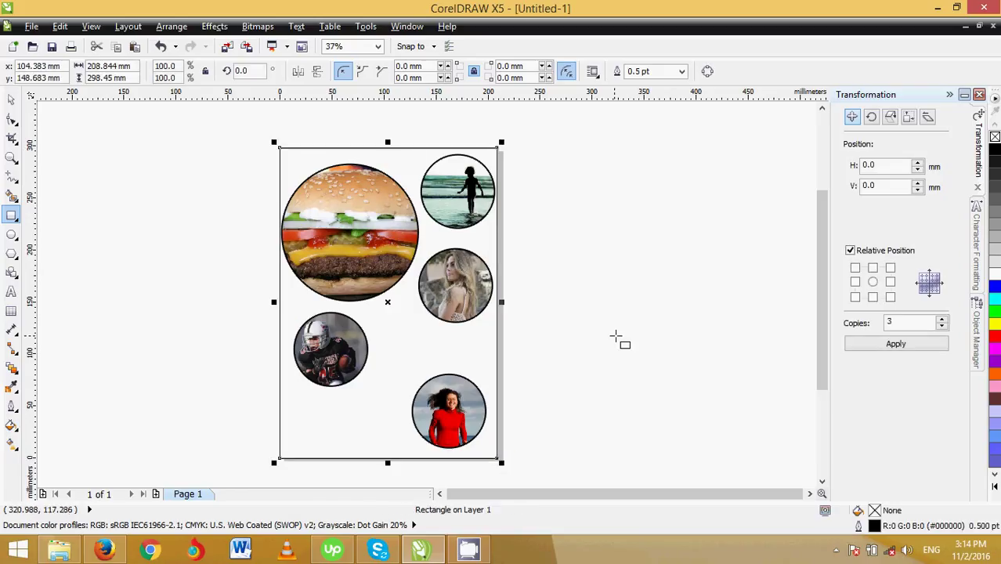
{"action": "key", "text": "space"}
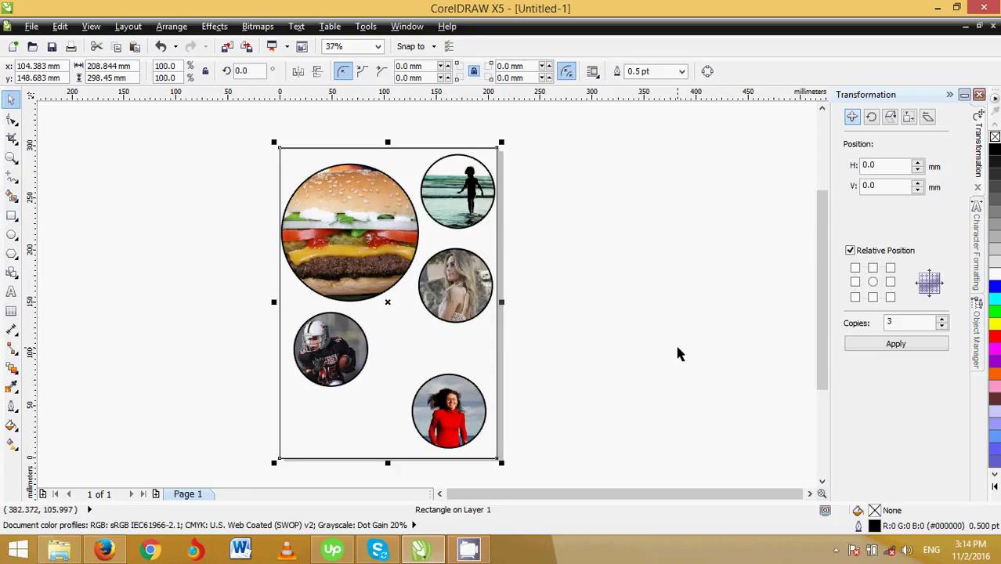
- Fill the page-sized rectangle with black and send it to the back of the page, behind the photo circles
{"action": "left_click", "coordinate": [989, 166]}
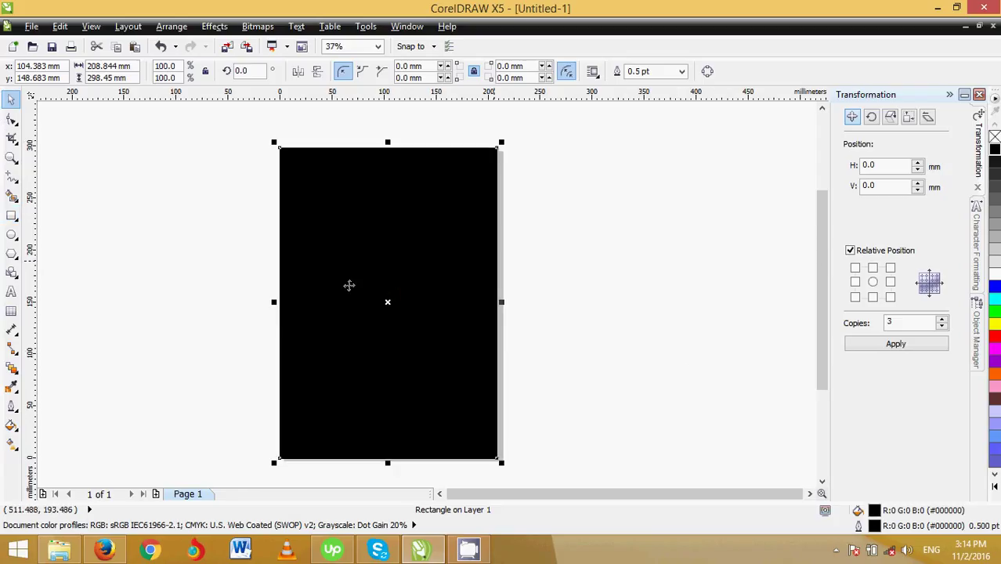
{"action": "left_click", "coordinate": [172, 28]}
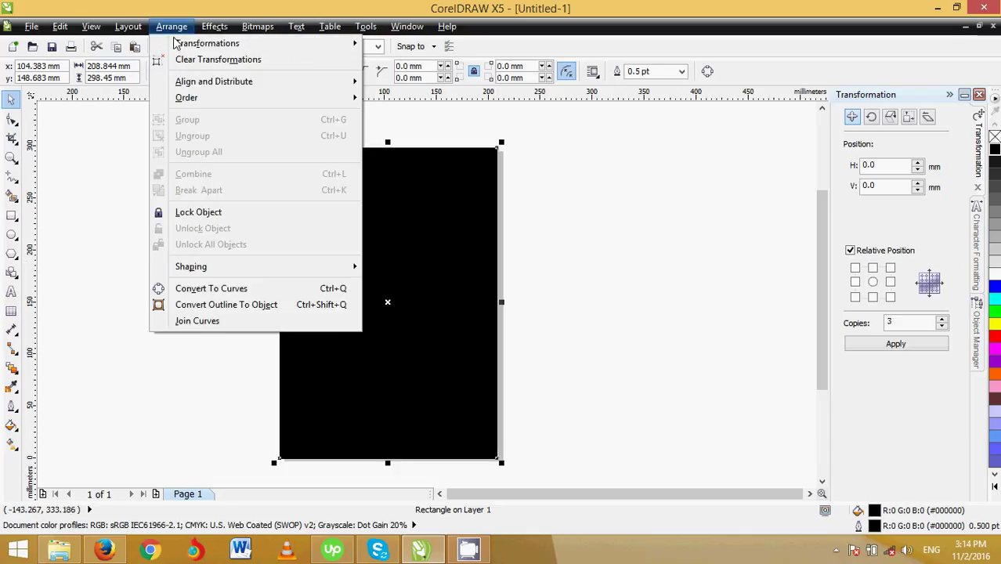
{"action": "mouse_move", "coordinate": [213, 98]}
{"action": "left_click", "coordinate": [407, 115]}
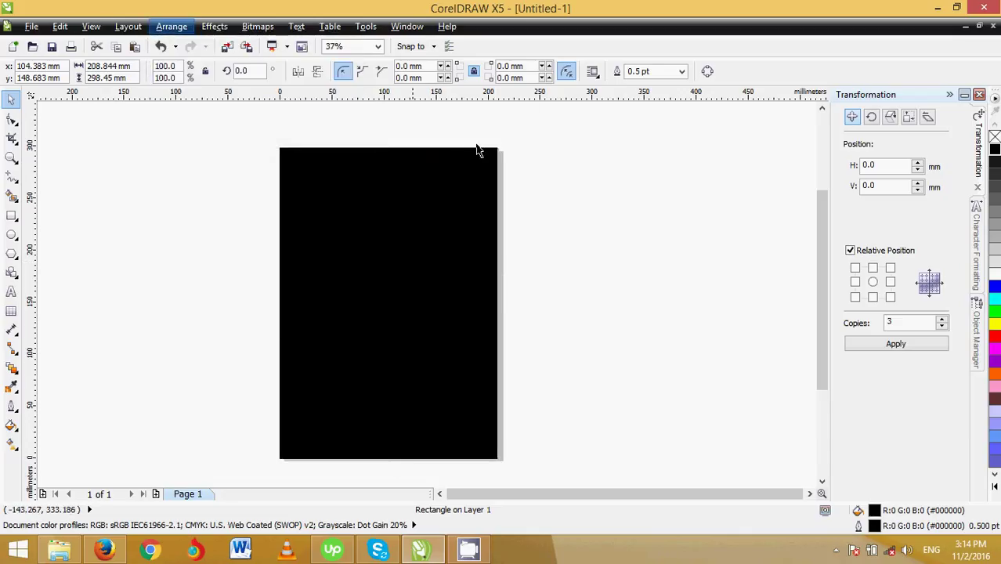
{"action": "left_click", "coordinate": [601, 224]}
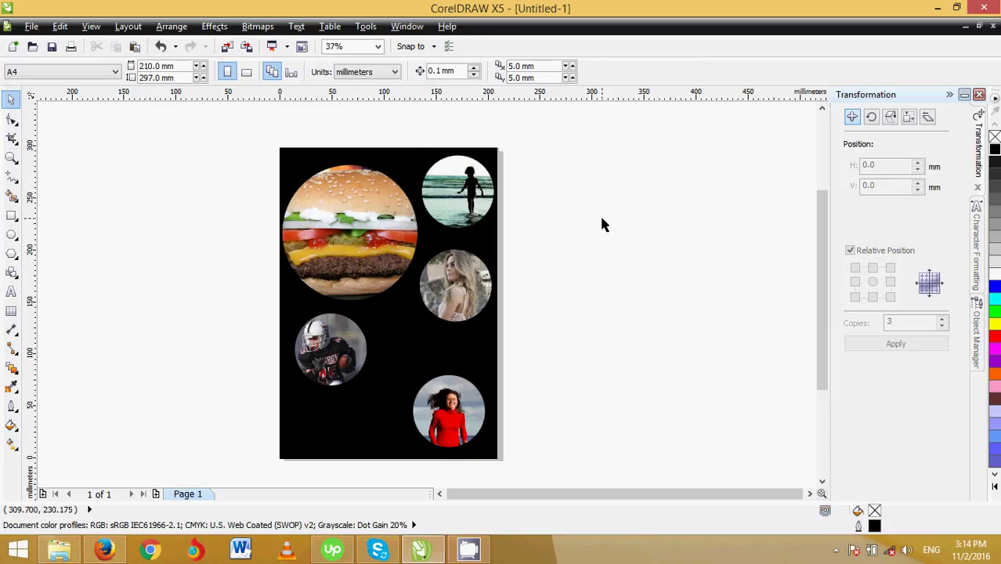
- Change the outline colour of the football photo circle to white
{"action": "left_click", "coordinate": [338, 350]}
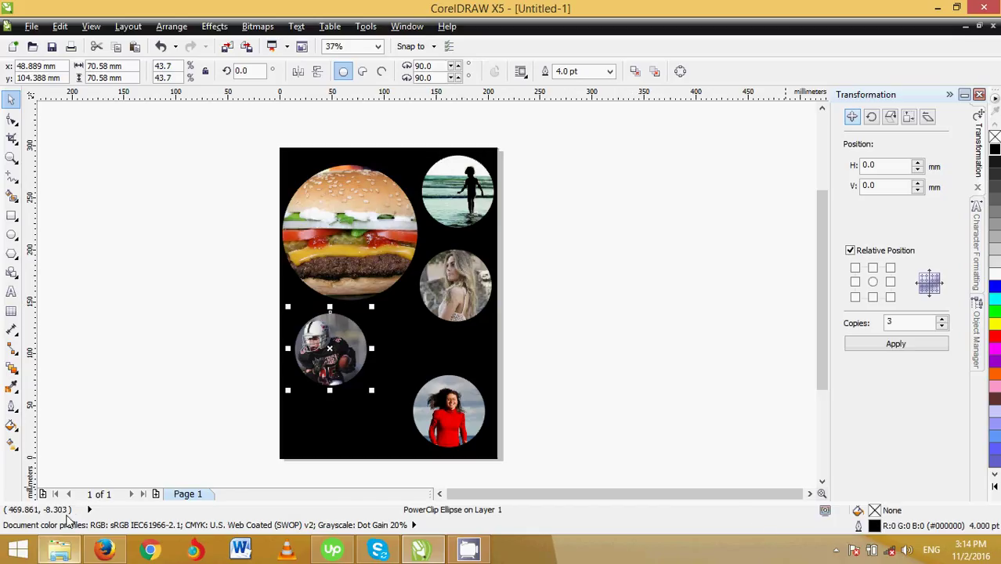
{"action": "double_click", "coordinate": [876, 526]}
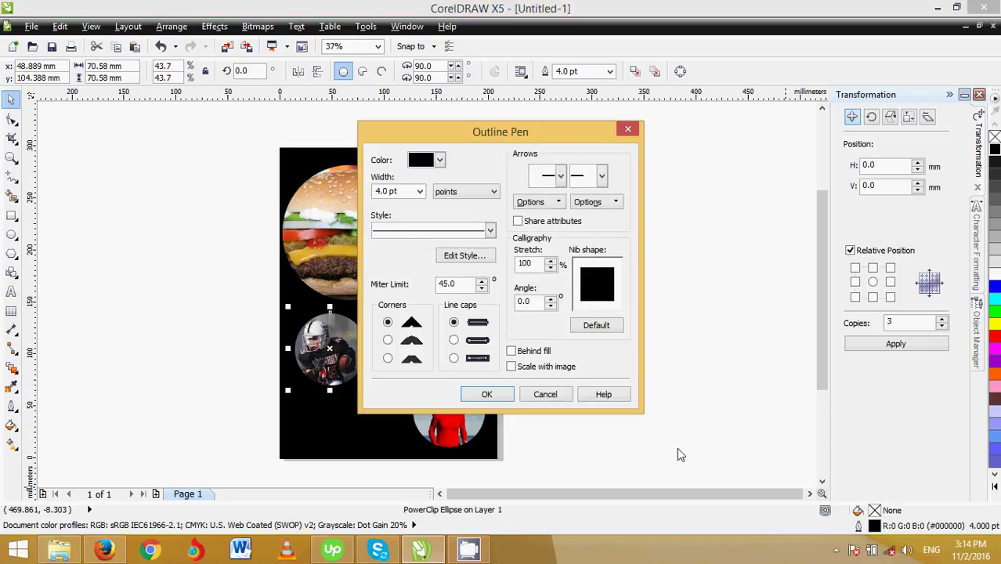
{"action": "left_click", "coordinate": [440, 160]}
{"action": "left_click", "coordinate": [456, 263]}
{"action": "left_click", "coordinate": [486, 394]}
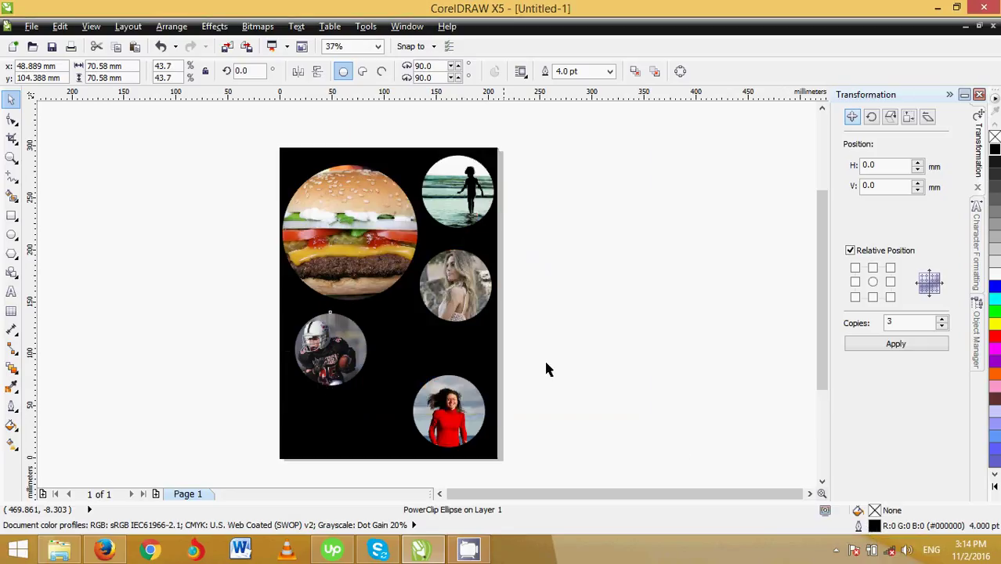
{"action": "left_click", "coordinate": [597, 323]}
- Change the outline colour of the burger circle to white, #FFFFFF
{"action": "left_click", "coordinate": [382, 202]}
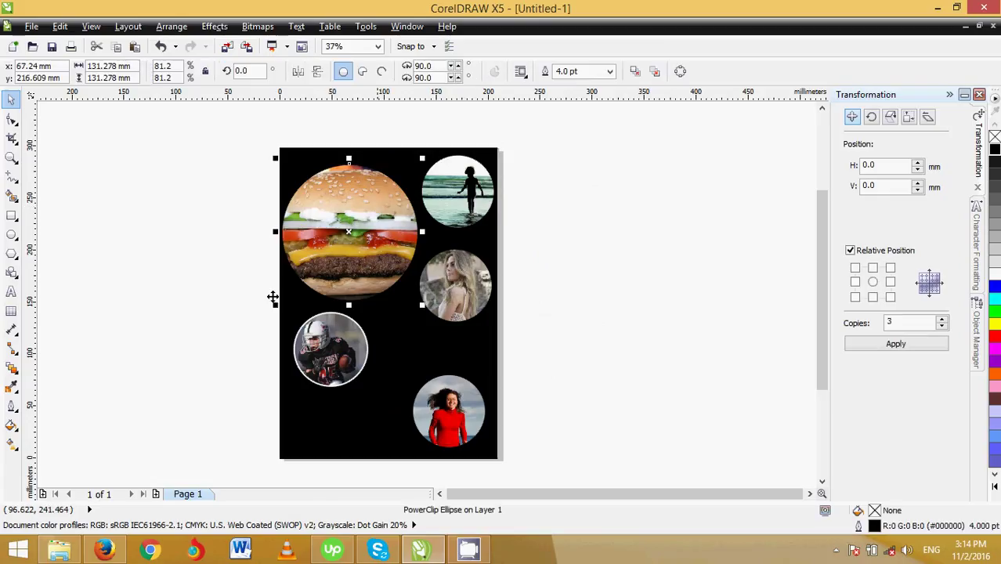
{"action": "left_click", "coordinate": [12, 407]}
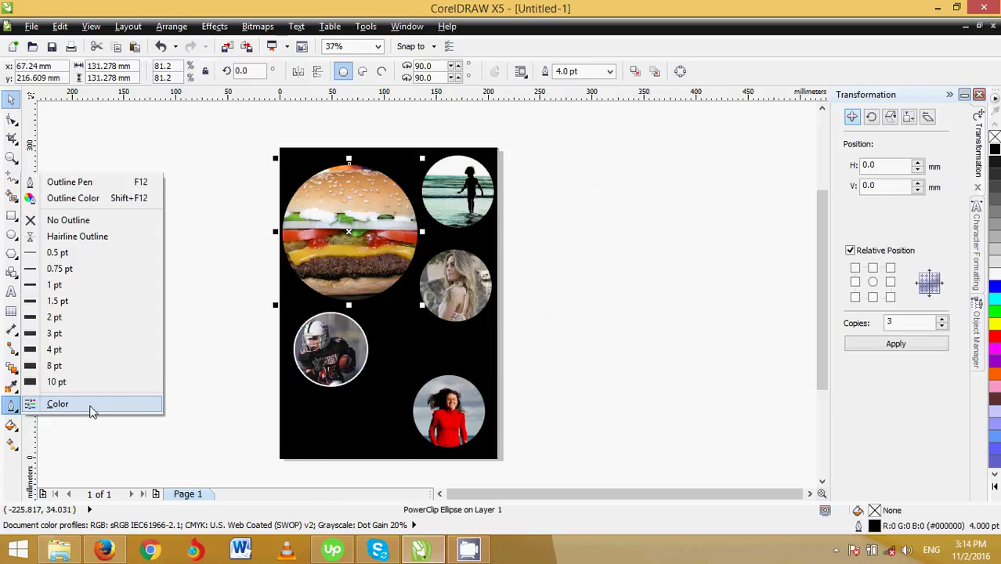
{"action": "left_click", "coordinate": [76, 200]}
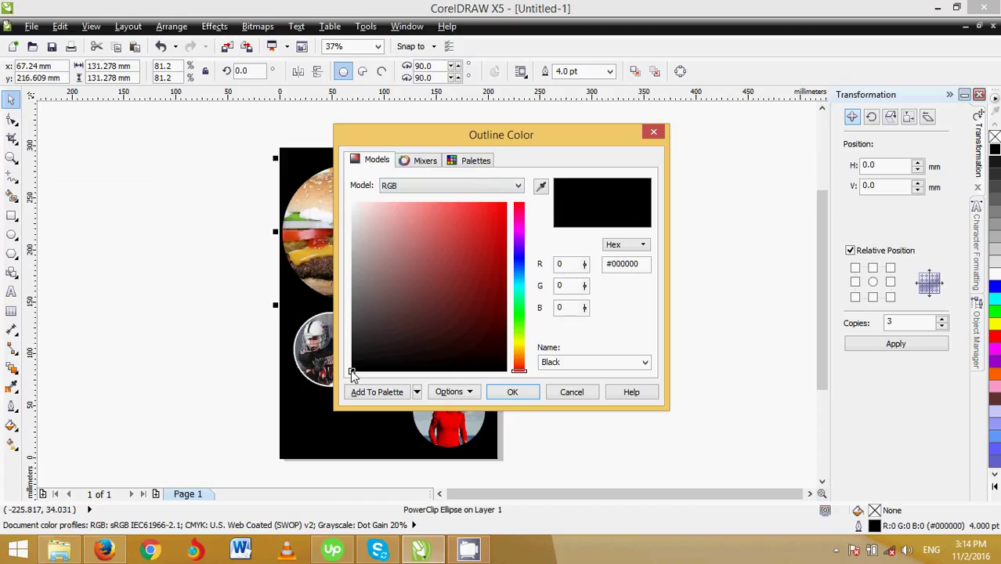
{"action": "left_click_drag", "start_coordinate": [352, 371], "coordinate": [352, 202]}
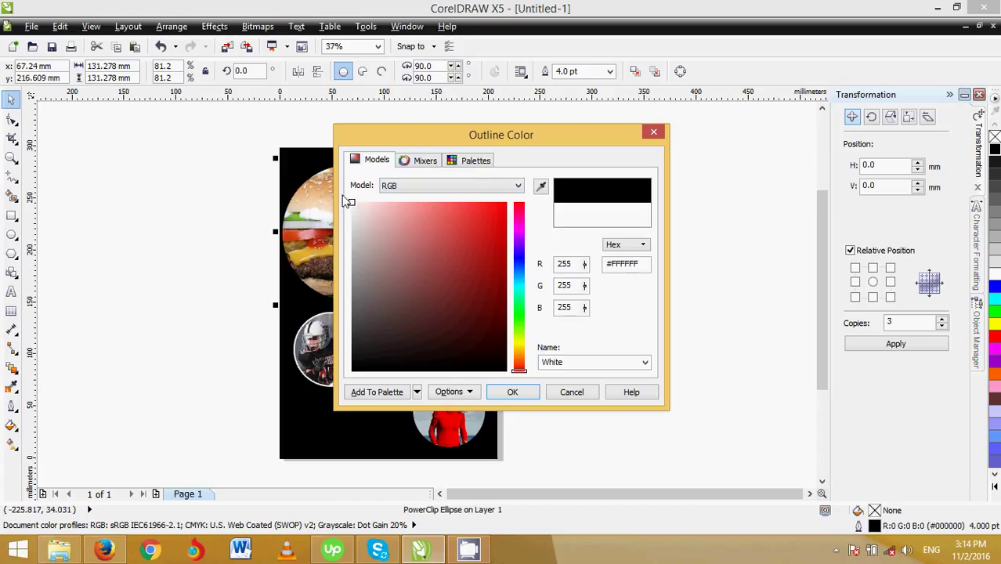
{"action": "left_click", "coordinate": [510, 394]}
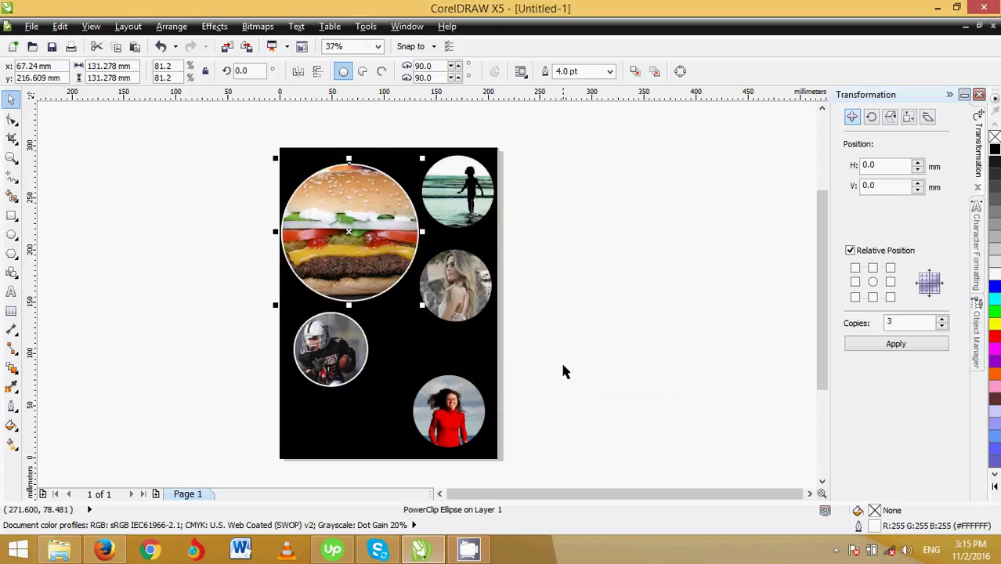
{"action": "left_click", "coordinate": [561, 368]}
- Change the outline colour of the circle with the long-haired woman to white
{"action": "left_click", "coordinate": [467, 278]}
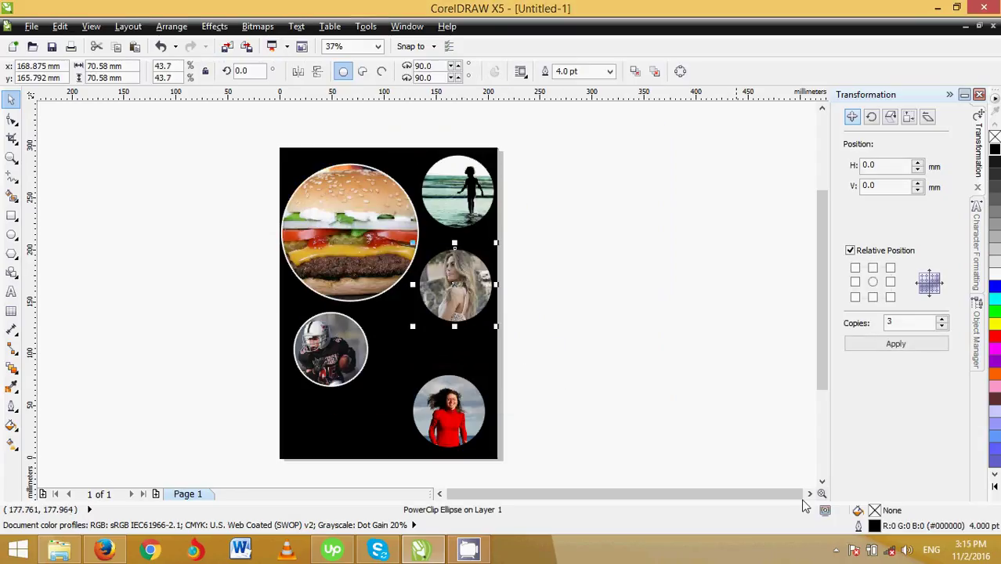
{"action": "double_click", "coordinate": [877, 530]}
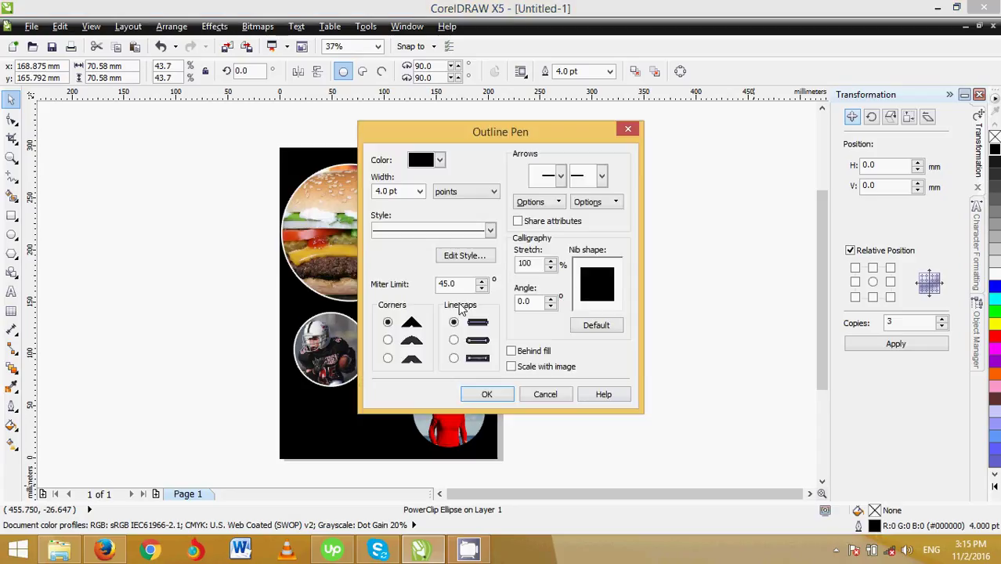
{"action": "left_click", "coordinate": [439, 160]}
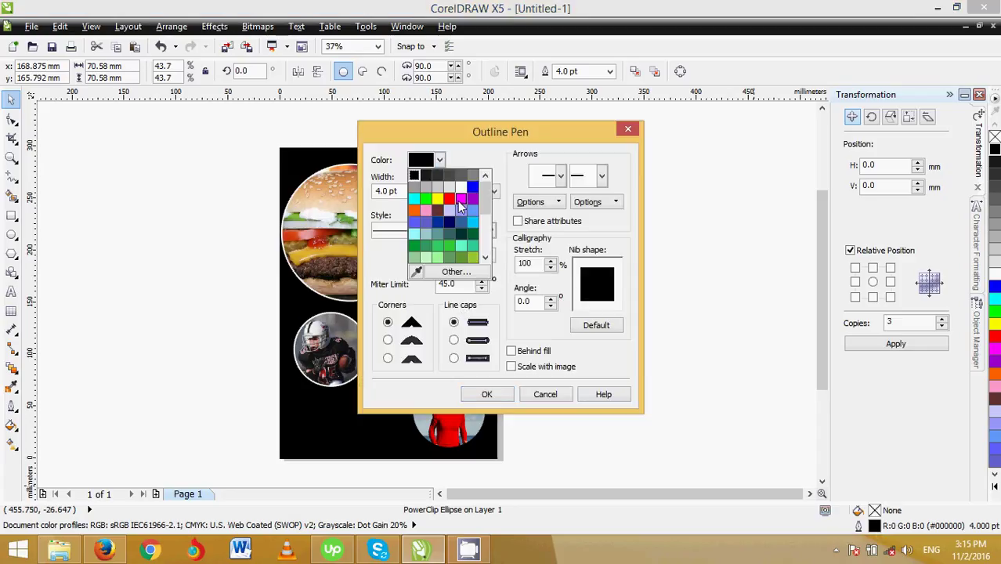
{"action": "left_click", "coordinate": [461, 187]}
{"action": "left_click", "coordinate": [470, 398]}
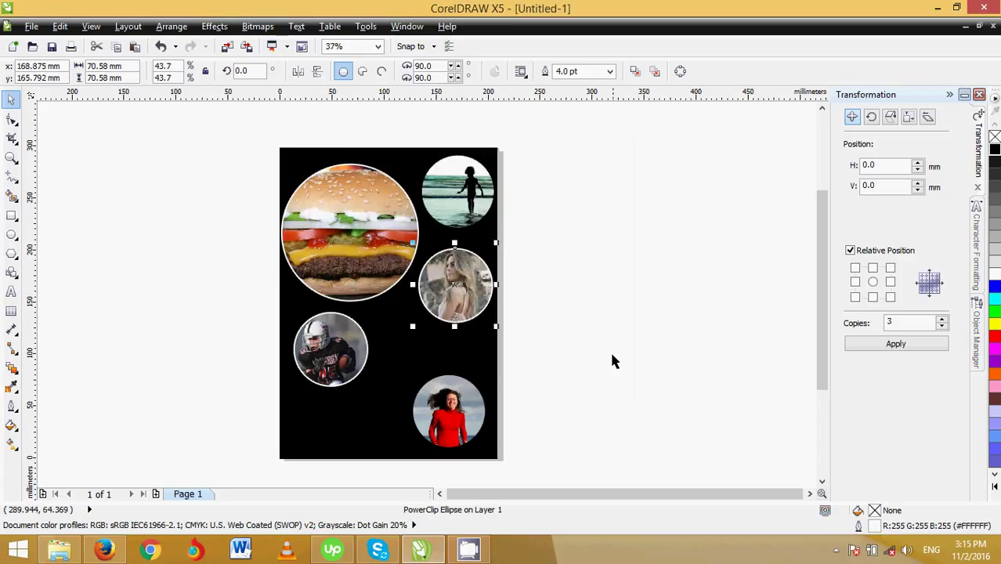
- Change the outline colour of the circle with the child silhouette on the beach to white
{"action": "left_click", "coordinate": [513, 191]}
{"action": "left_click", "coordinate": [462, 192]}
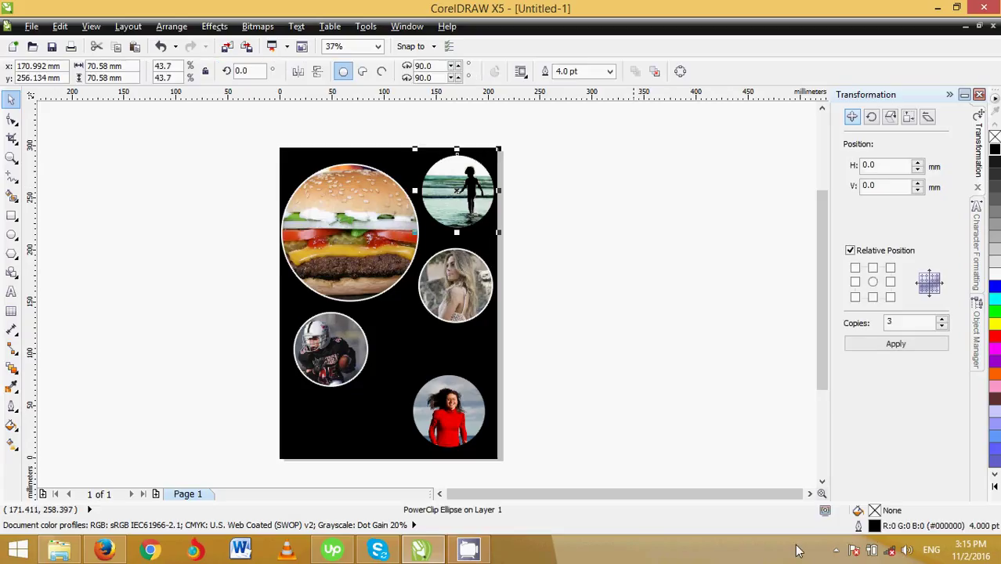
{"action": "double_click", "coordinate": [876, 527]}
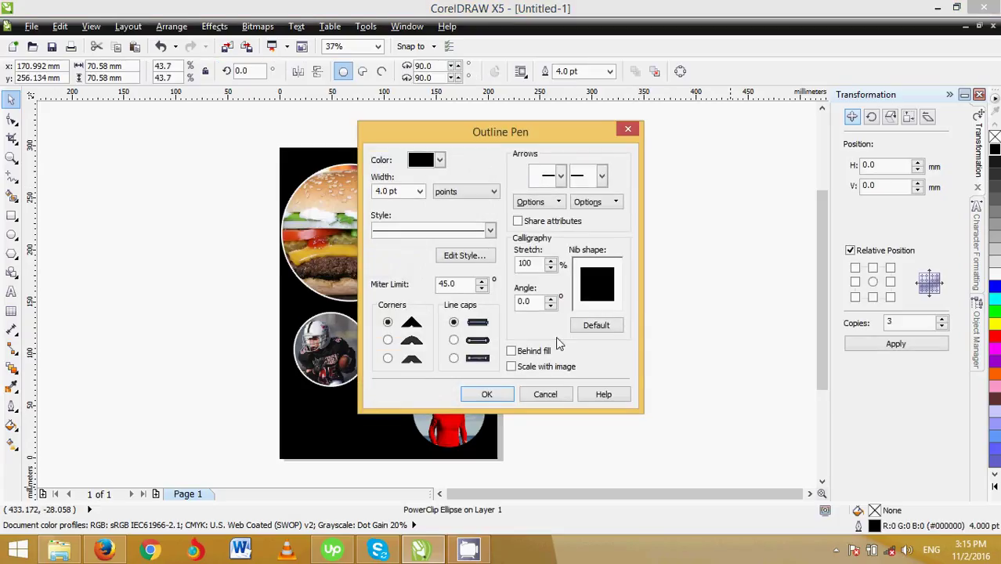
{"action": "left_click", "coordinate": [433, 160]}
{"action": "left_click", "coordinate": [461, 187]}
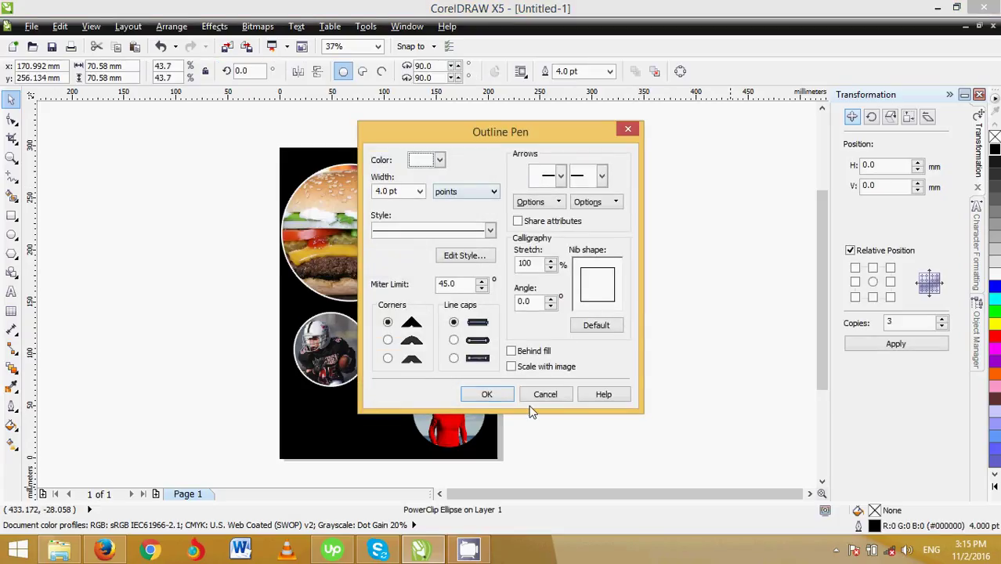
{"action": "left_click", "coordinate": [486, 394]}
{"action": "left_click", "coordinate": [644, 429]}
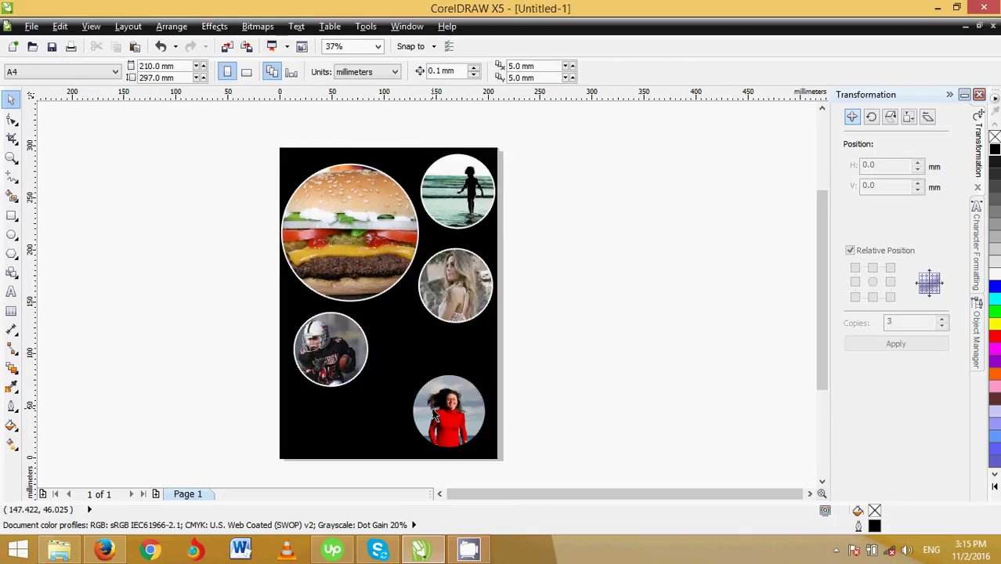
- Change the outline colour of the circle with the woman in red to white
{"action": "left_click", "coordinate": [453, 413]}
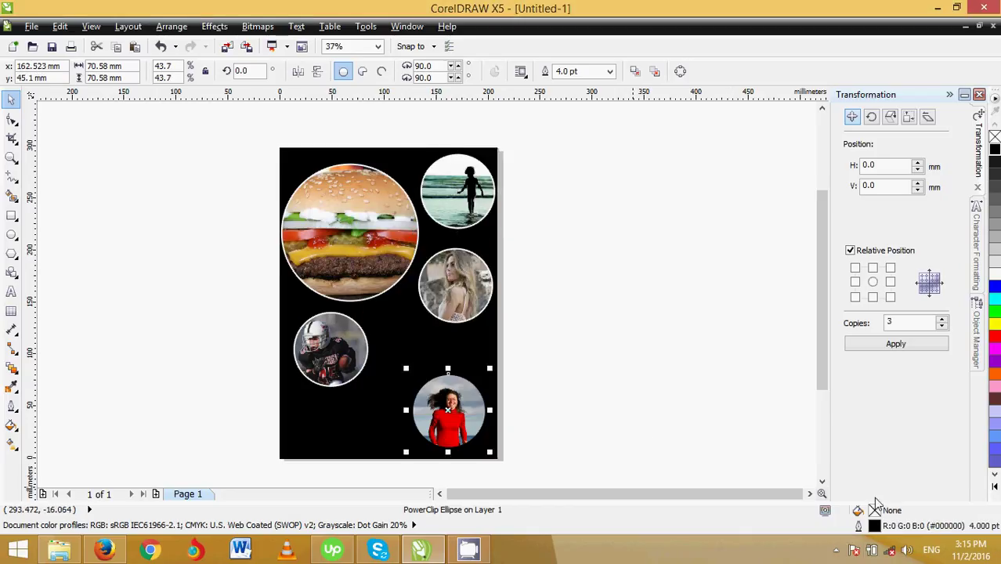
{"action": "double_click", "coordinate": [876, 527]}
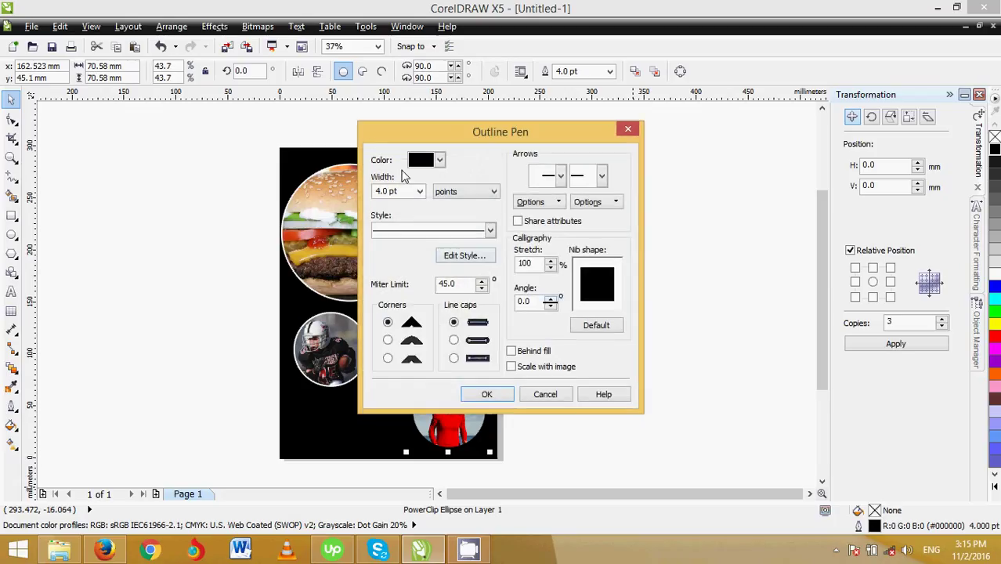
{"action": "left_click", "coordinate": [440, 160]}
{"action": "left_click", "coordinate": [466, 194]}
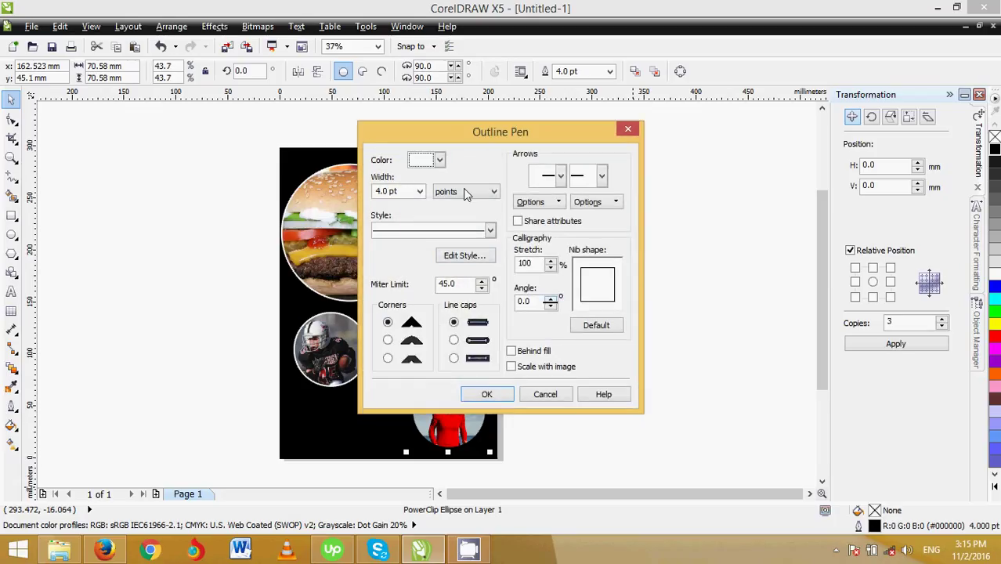
{"action": "left_click", "coordinate": [486, 394]}
{"action": "left_click", "coordinate": [617, 414]}
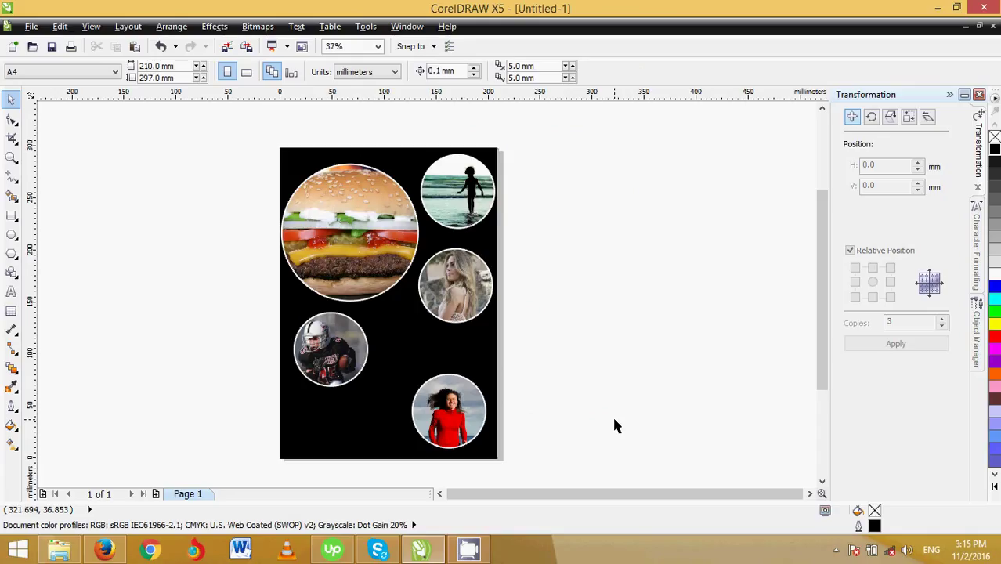
- Add the artistic text ALBUM on the empty area to the left of the page
{"action": "left_click", "coordinate": [10, 292]}
{"action": "left_click", "coordinate": [98, 309]}
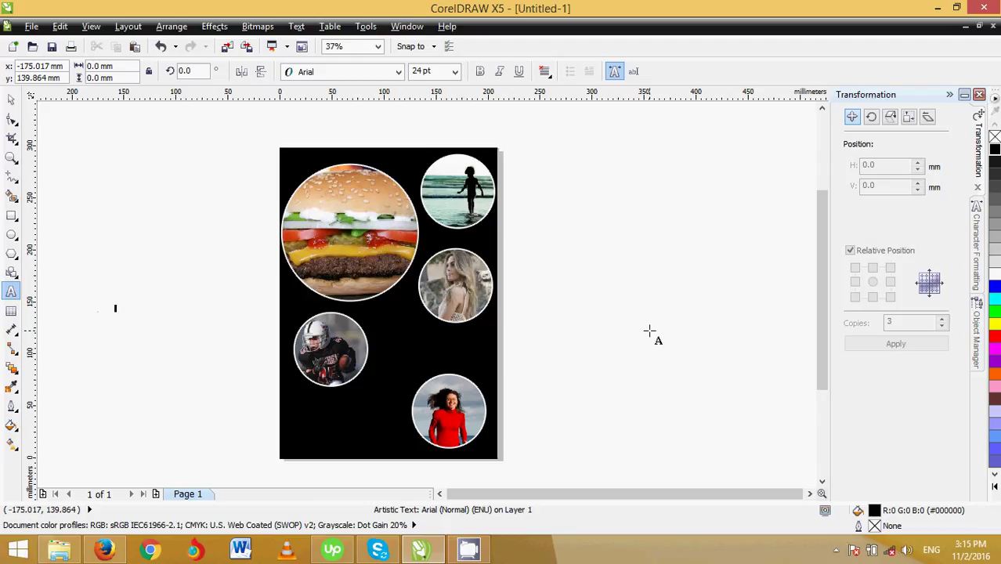
{"action": "type", "text": "ALBUM"}
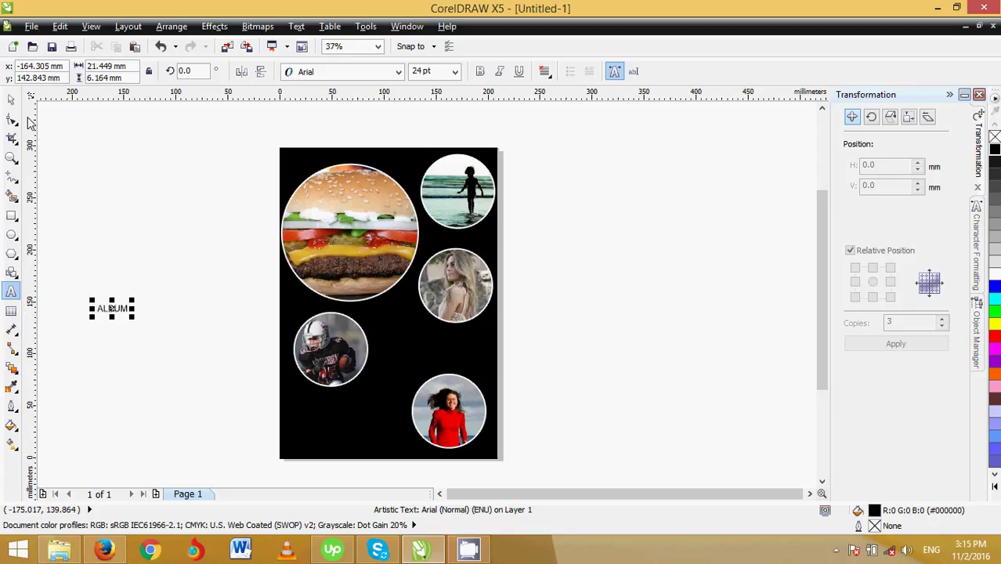
{"action": "left_click", "coordinate": [16, 100]}
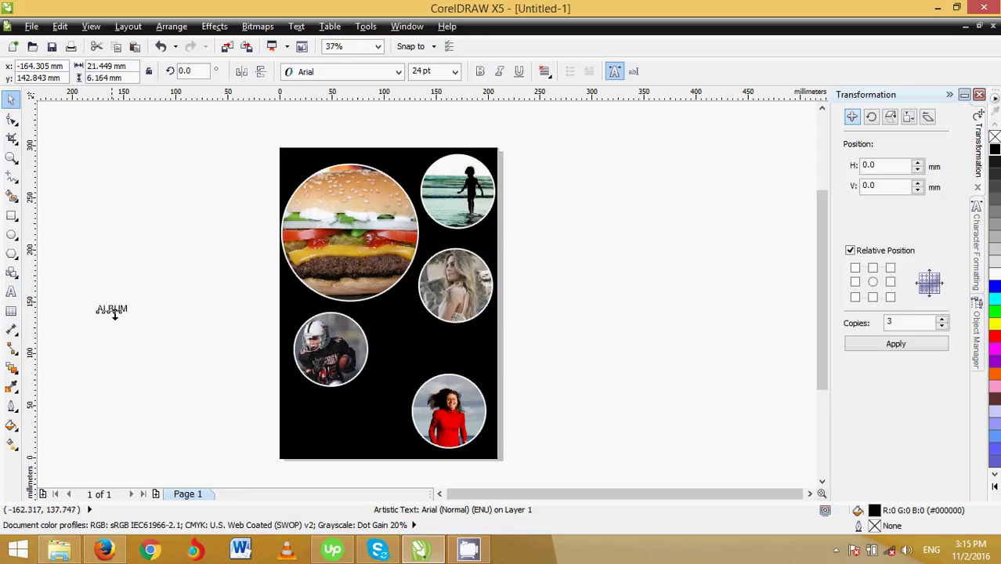
- Try stretching the ALBUM text vertically and undo the change
{"action": "left_click_drag", "start_coordinate": [113, 316], "coordinate": [112, 359]}
{"action": "left_click_drag", "start_coordinate": [280, 398], "coordinate": [278, 397]}
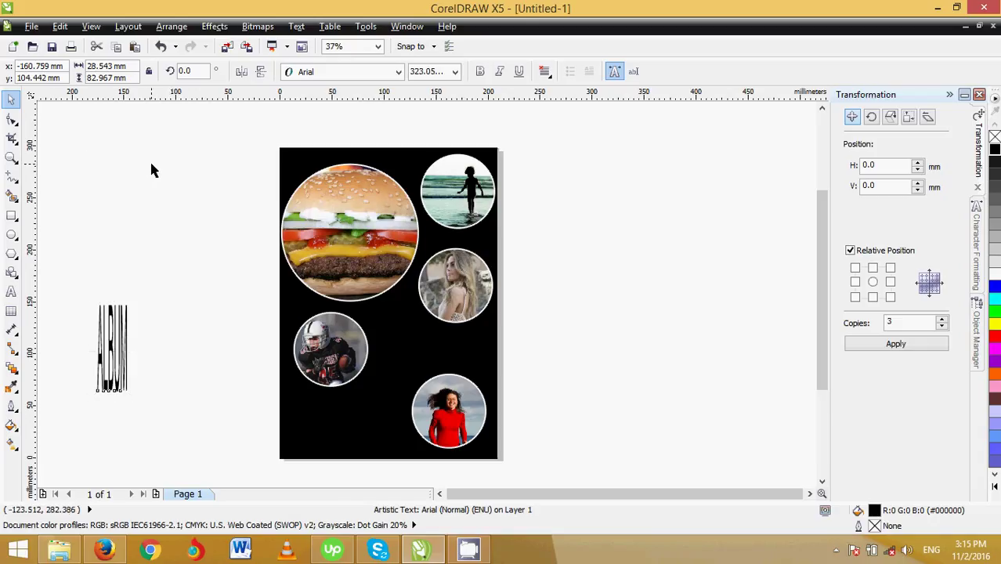
{"action": "key", "text": "ctrl+z"}
{"action": "key", "text": "ctrl+z"}
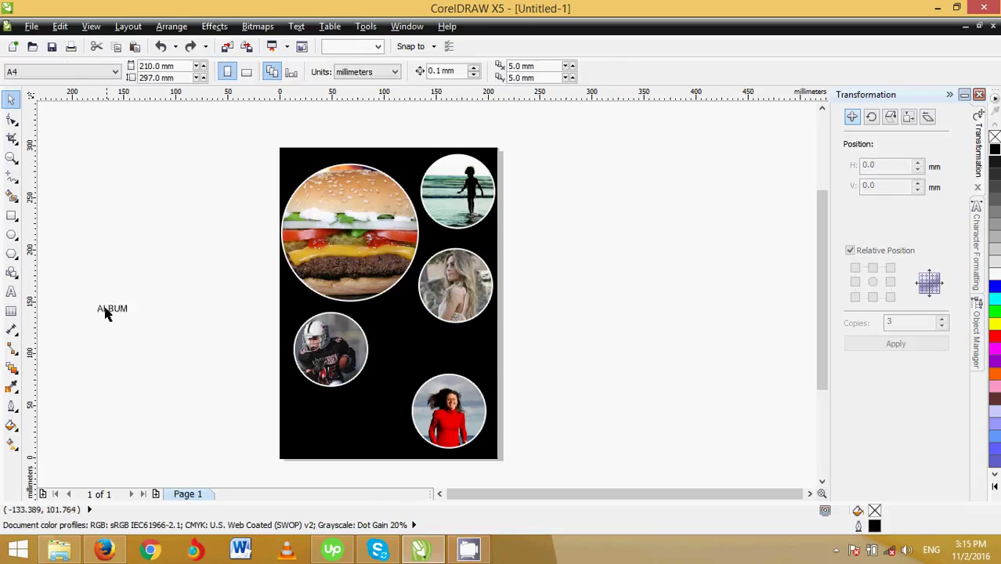
- Fill the ALBUM text with red and move it onto the black page below the football circle
{"action": "left_click", "coordinate": [111, 309]}
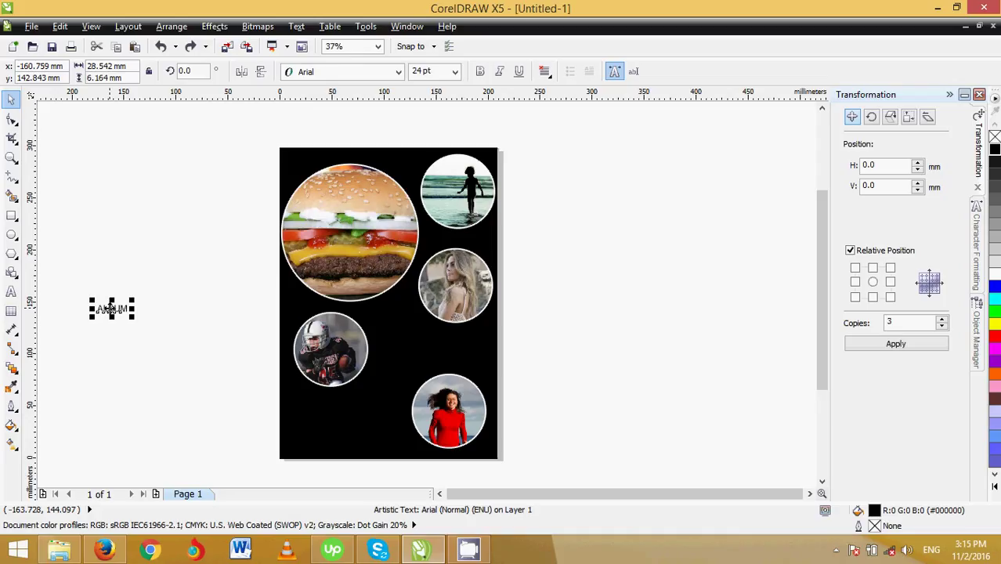
{"action": "left_click_drag", "start_coordinate": [111, 309], "coordinate": [196, 393]}
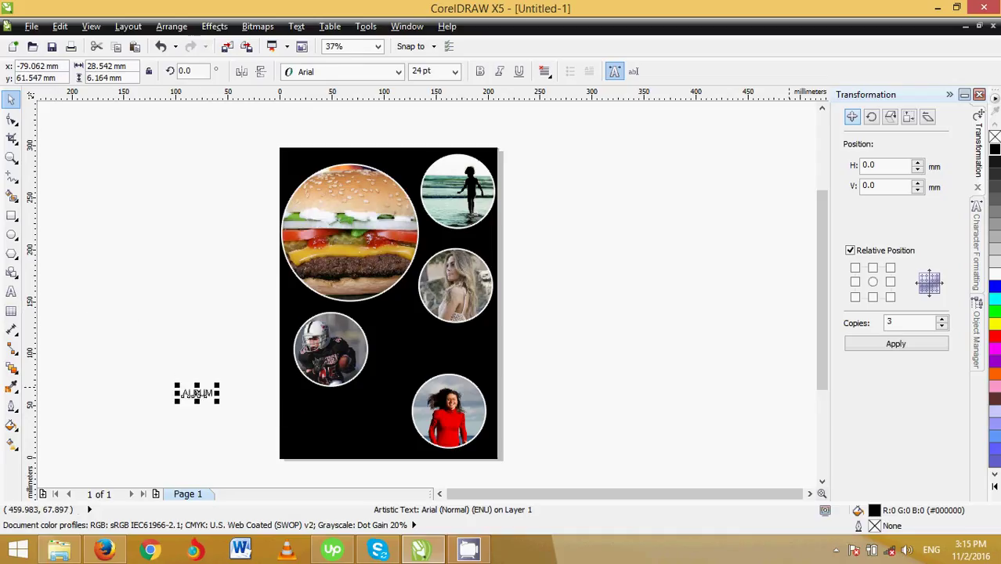
{"action": "left_click", "coordinate": [996, 338]}
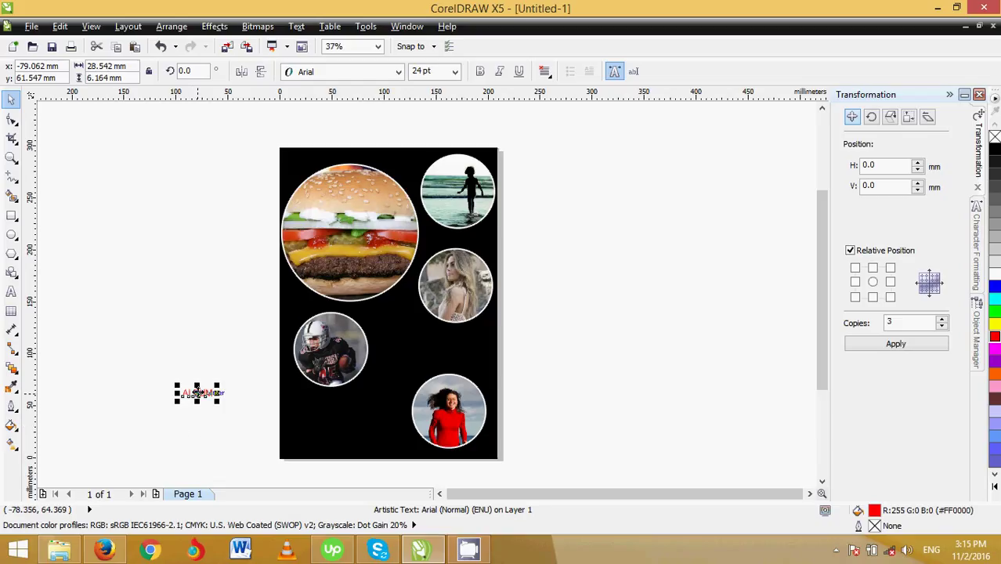
{"action": "left_click_drag", "start_coordinate": [199, 393], "coordinate": [334, 423]}
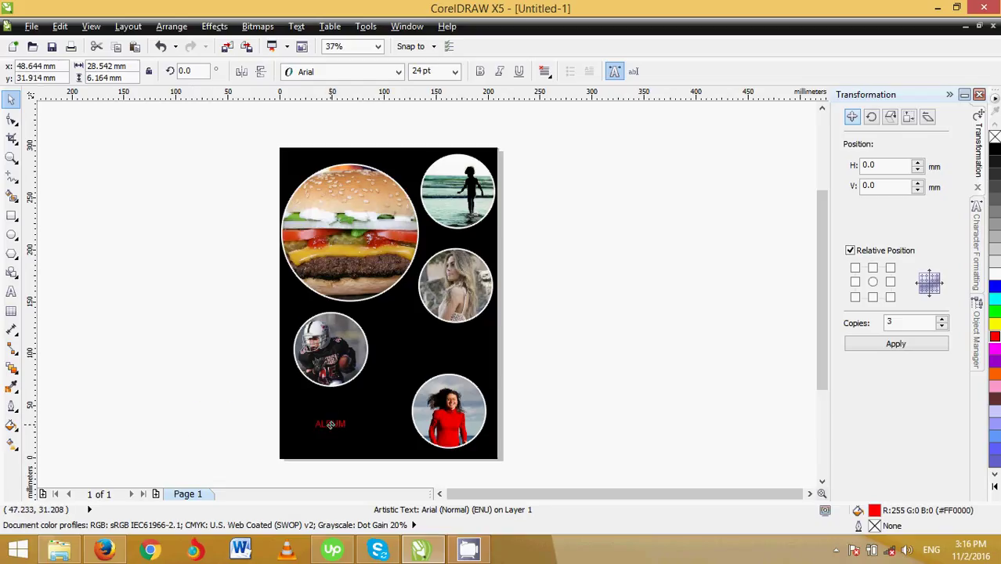
- Set the ALBUM text to 72 pt bold
{"action": "left_click", "coordinate": [454, 72]}
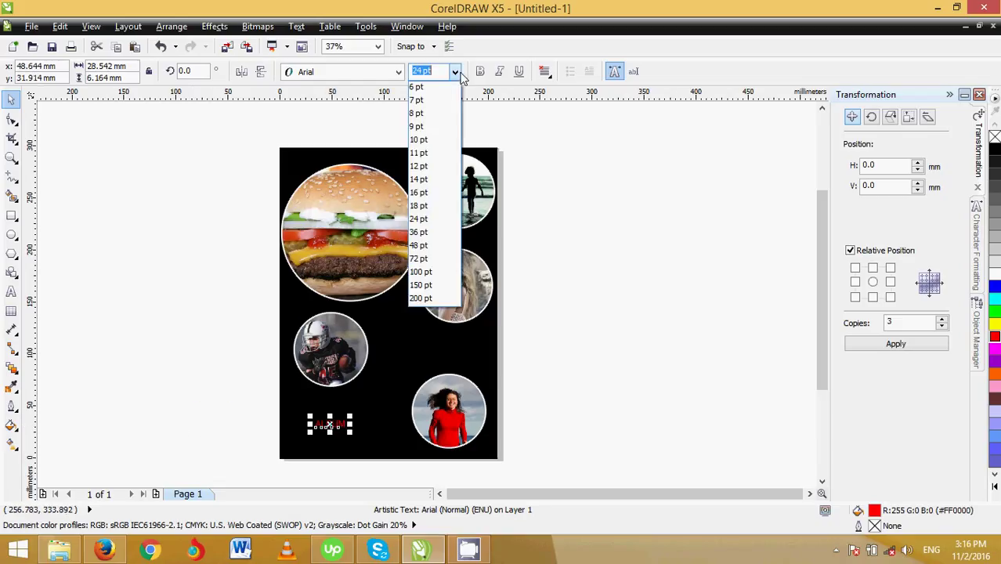
{"action": "left_click", "coordinate": [422, 260]}
{"action": "left_click", "coordinate": [480, 71]}
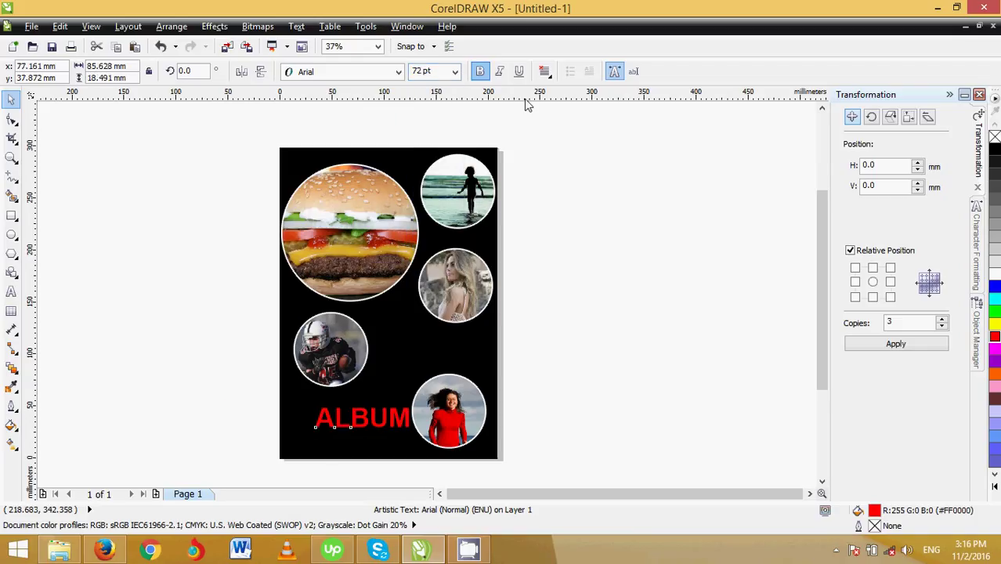
- Reposition the ALBUM text in the page's lower-left area, beside the circle with the woman in red
{"action": "left_click_drag", "start_coordinate": [354, 425], "coordinate": [340, 428]}
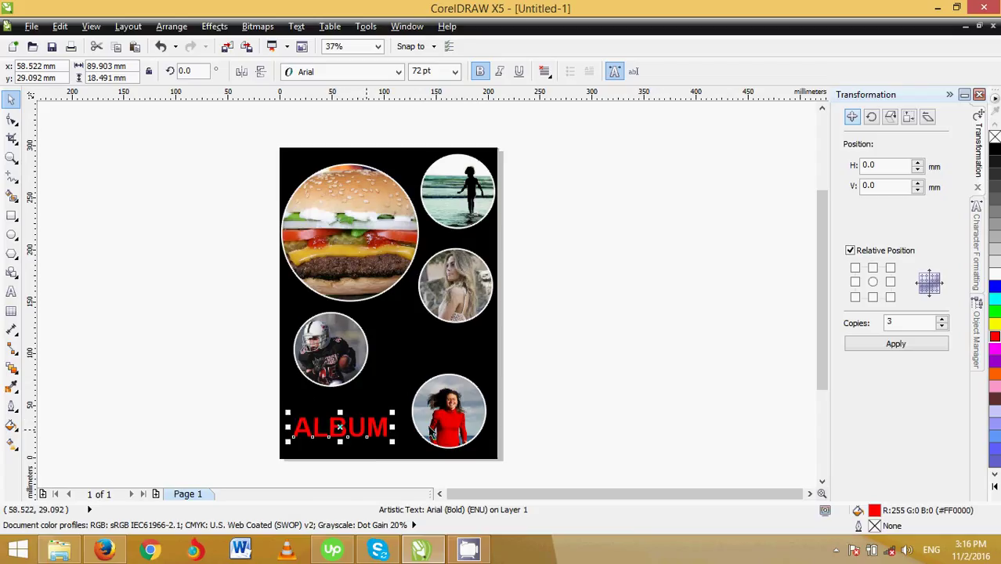
{"action": "left_click", "coordinate": [660, 345]}
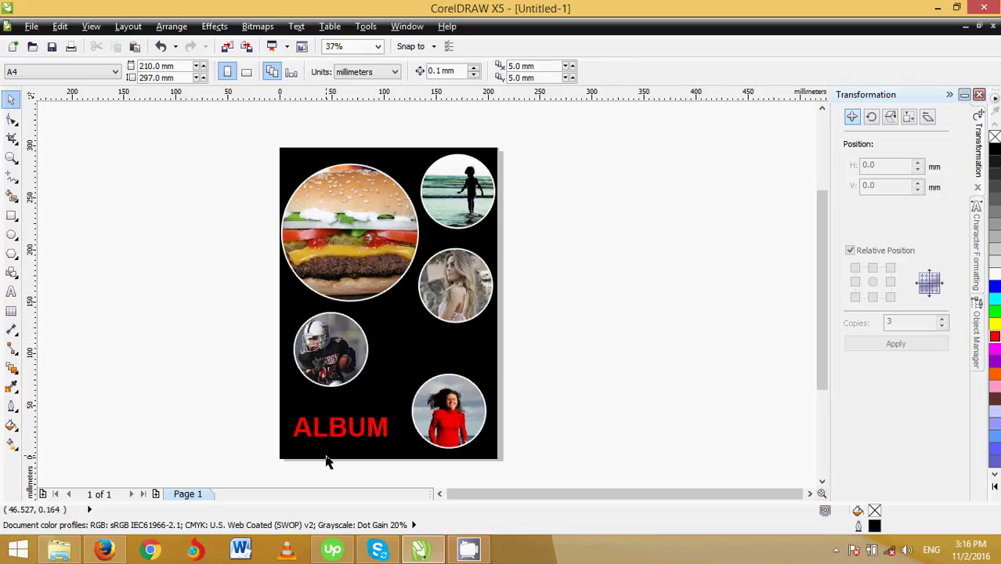
{"action": "left_click", "coordinate": [341, 428]}
{"action": "left_click_drag", "start_coordinate": [342, 428], "coordinate": [342, 423]}
{"action": "left_click", "coordinate": [599, 370]}
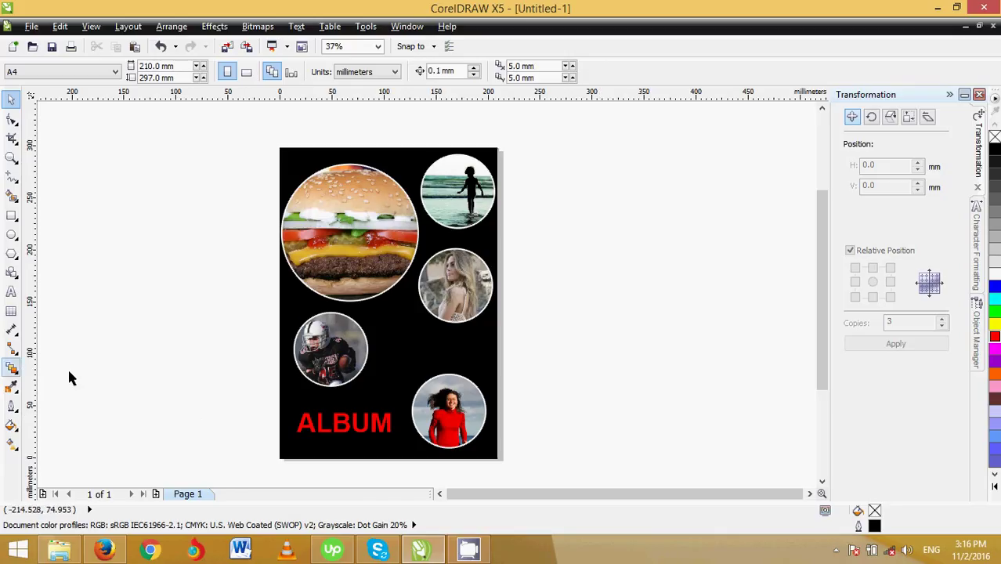
- Extrude the ALBUM text with depth 20 and a vanishing point about 18 mm left of and 2 mm below its centre
{"action": "left_click", "coordinate": [338, 424]}
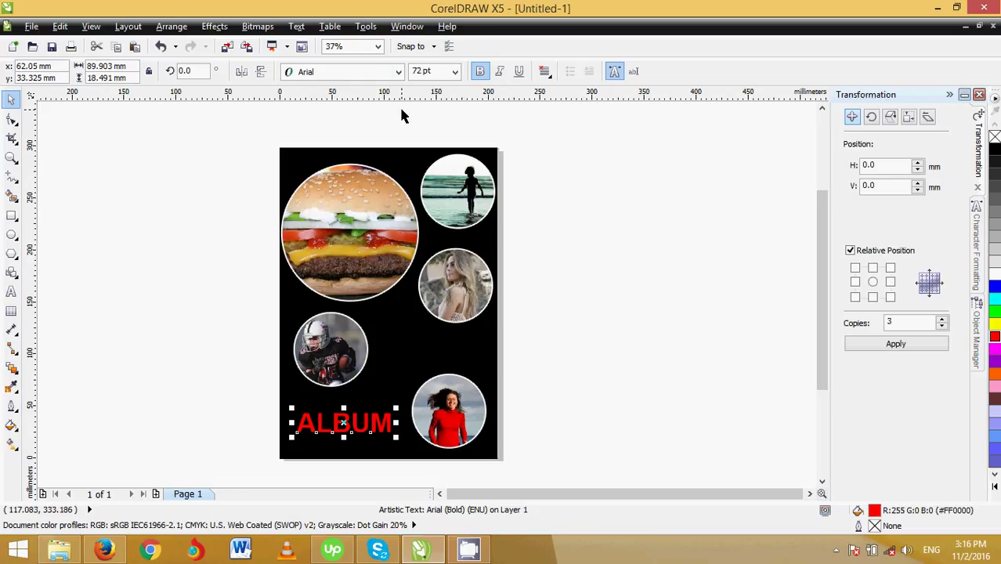
{"action": "left_click", "coordinate": [378, 46]}
{"action": "left_click", "coordinate": [365, 77]}
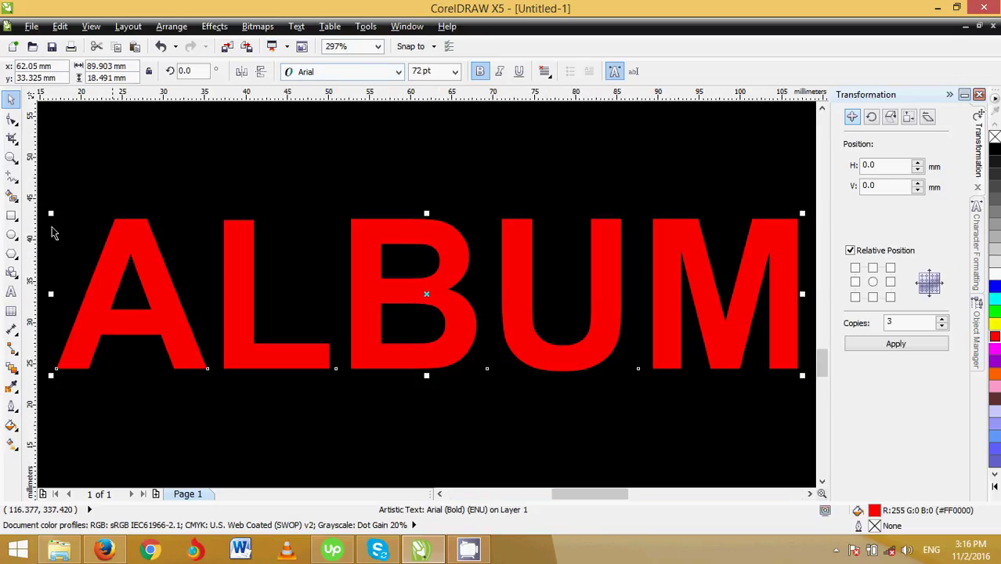
{"action": "left_click", "coordinate": [13, 369]}
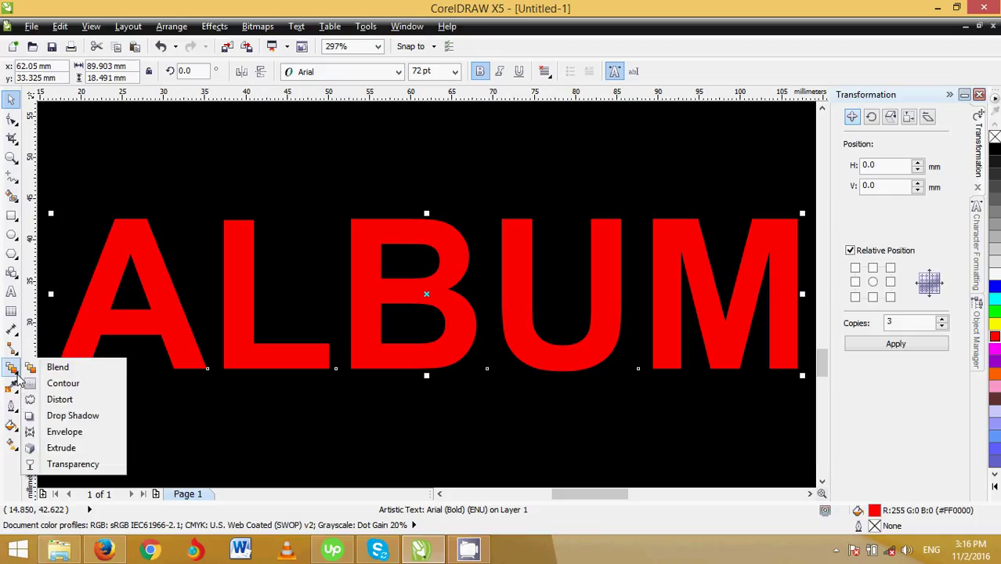
{"action": "left_click", "coordinate": [59, 447]}
{"action": "left_click_drag", "start_coordinate": [241, 307], "coordinate": [277, 311]}
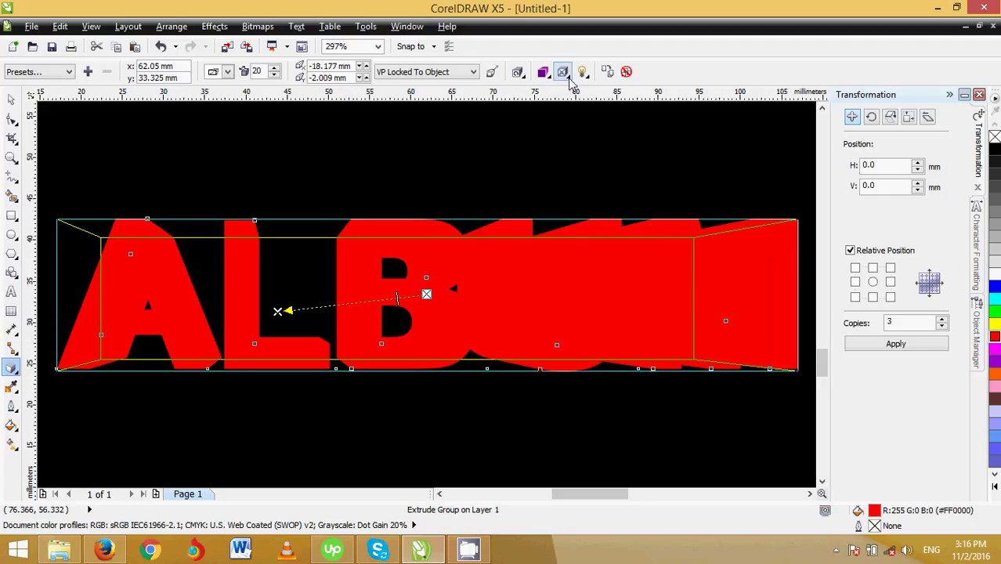
- Give the ALBUM extrusion a solid yellow colour and return to the full-page view with nothing selected
{"action": "left_click", "coordinate": [544, 72]}
{"action": "left_click", "coordinate": [572, 120]}
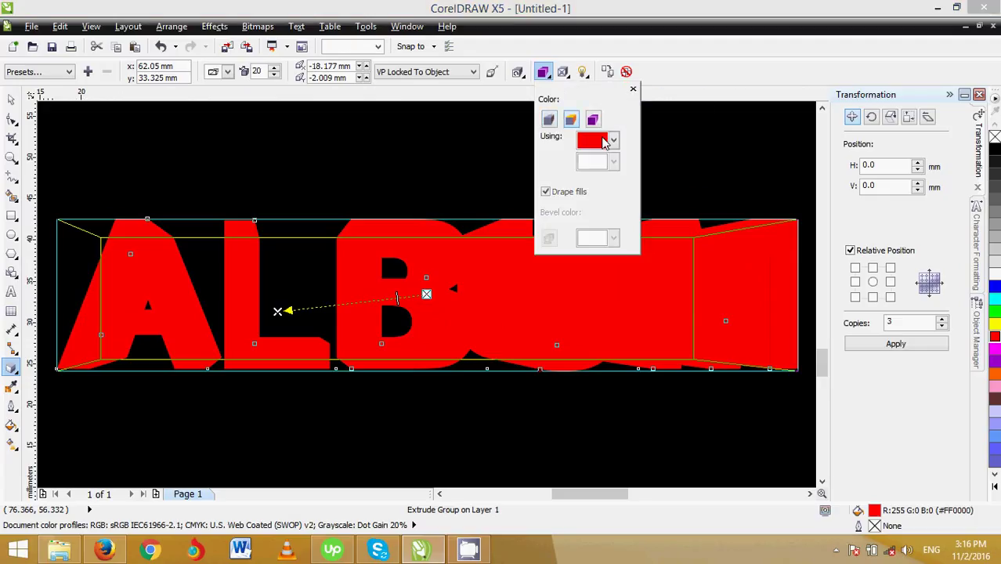
{"action": "left_click", "coordinate": [614, 141]}
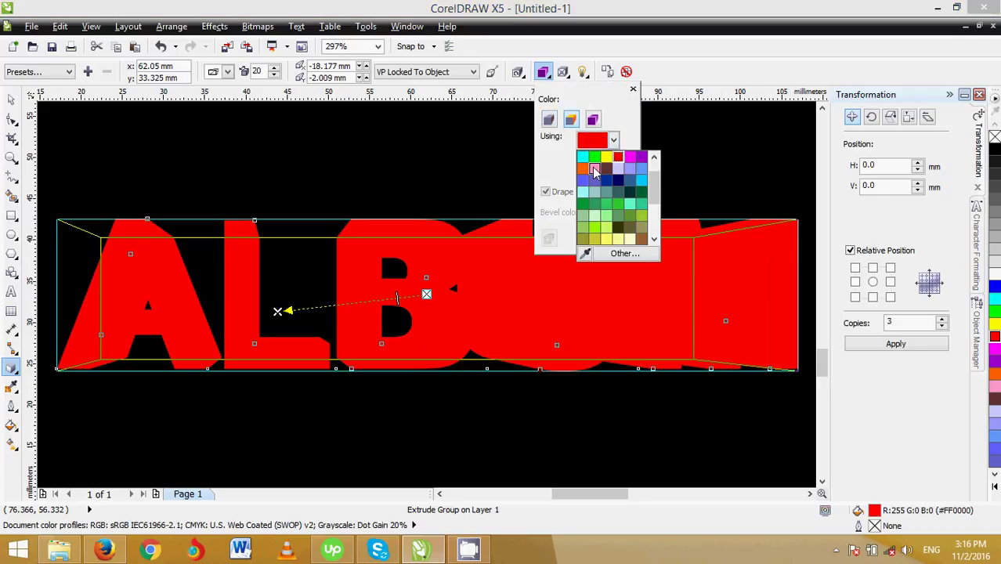
{"action": "left_click", "coordinate": [604, 165]}
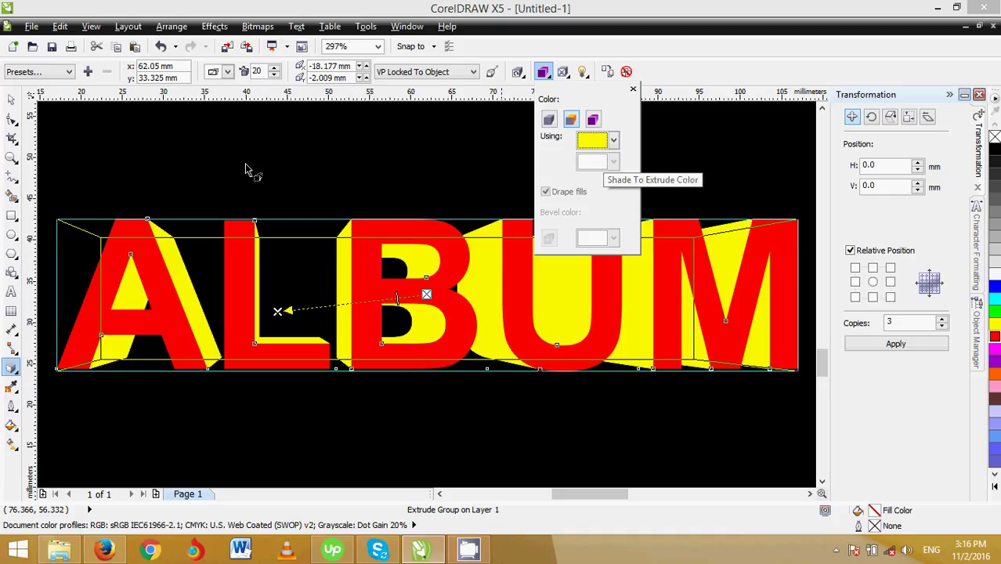
{"action": "left_click", "coordinate": [11, 99]}
{"action": "left_click", "coordinate": [378, 47]}
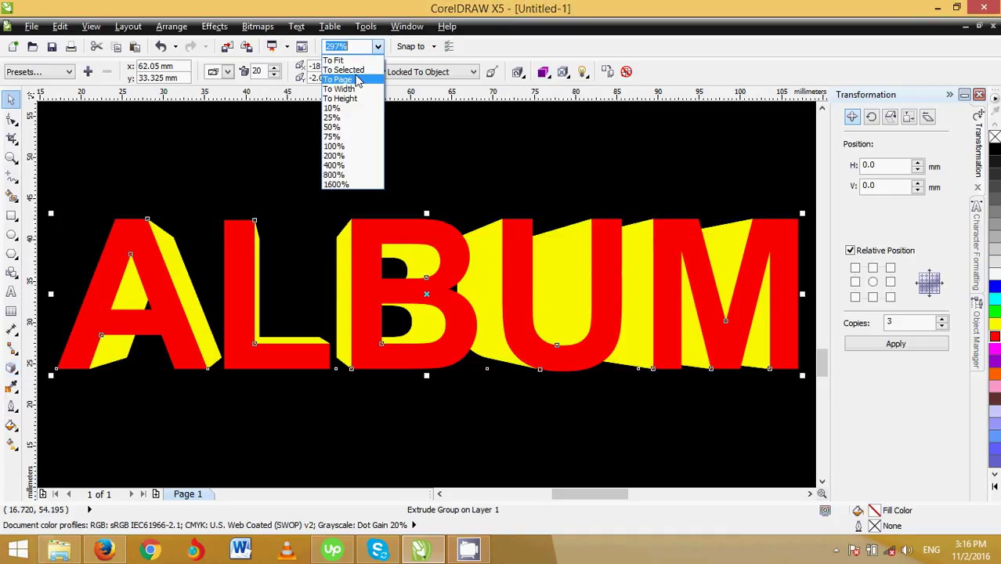
{"action": "left_click", "coordinate": [345, 82]}
{"action": "left_click", "coordinate": [242, 225]}
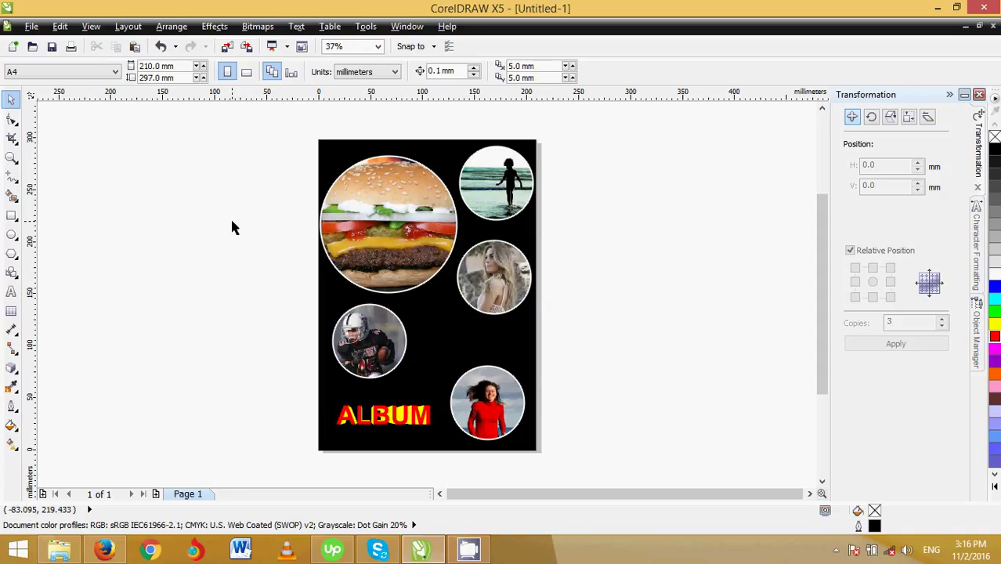
- Preview the finished album page in full screen and return to the drawing window
{"action": "left_click", "coordinate": [90, 25]}
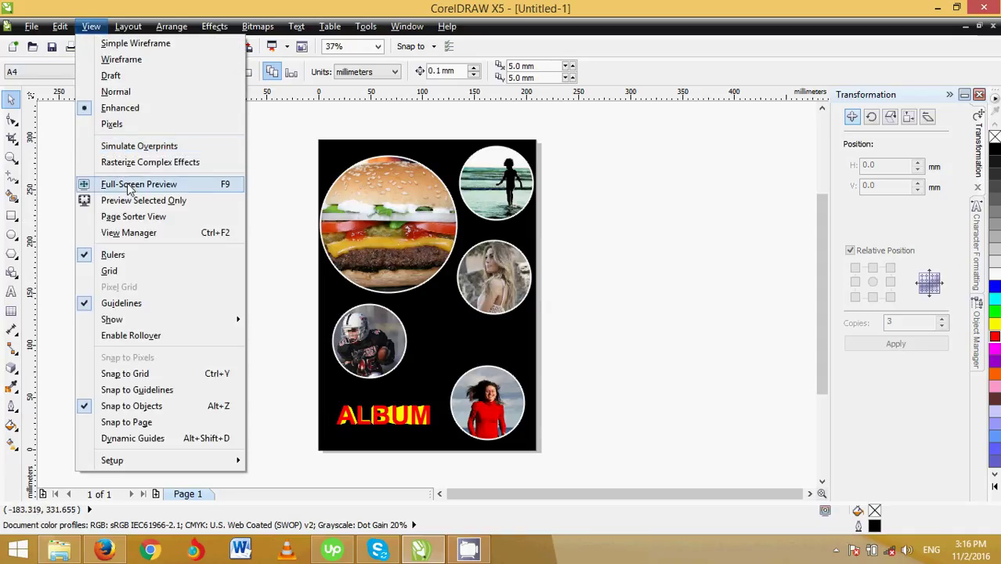
{"action": "left_click", "coordinate": [128, 185]}
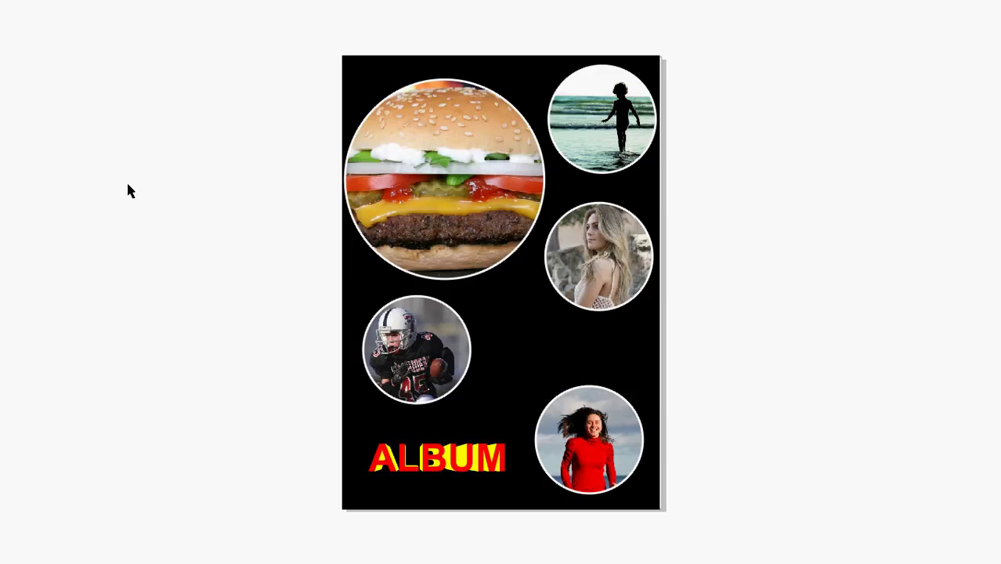
{"action": "left_click", "coordinate": [131, 191]}
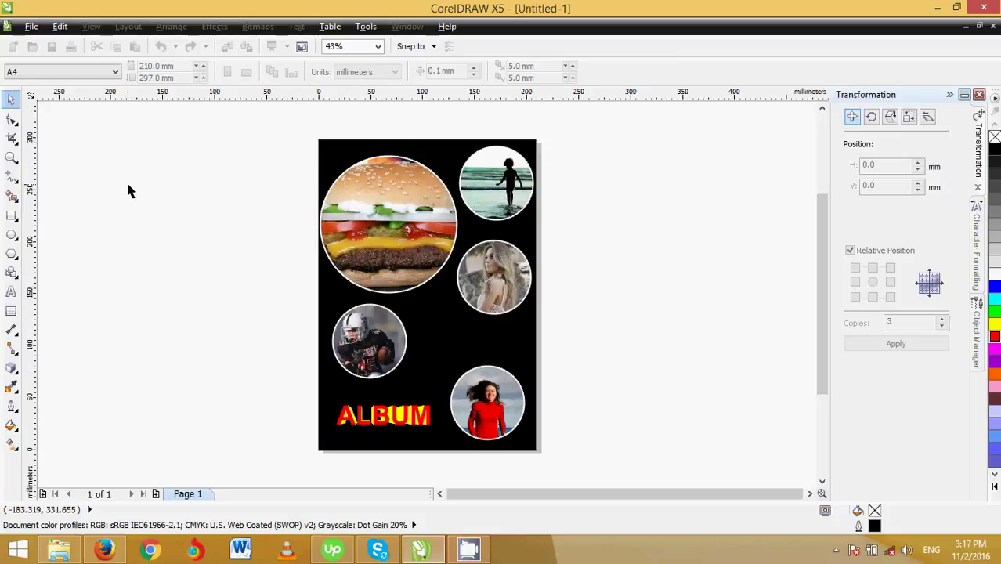
{"action": "left_click", "coordinate": [836, 551]}
{"action": "right_click", "coordinate": [860, 429]}
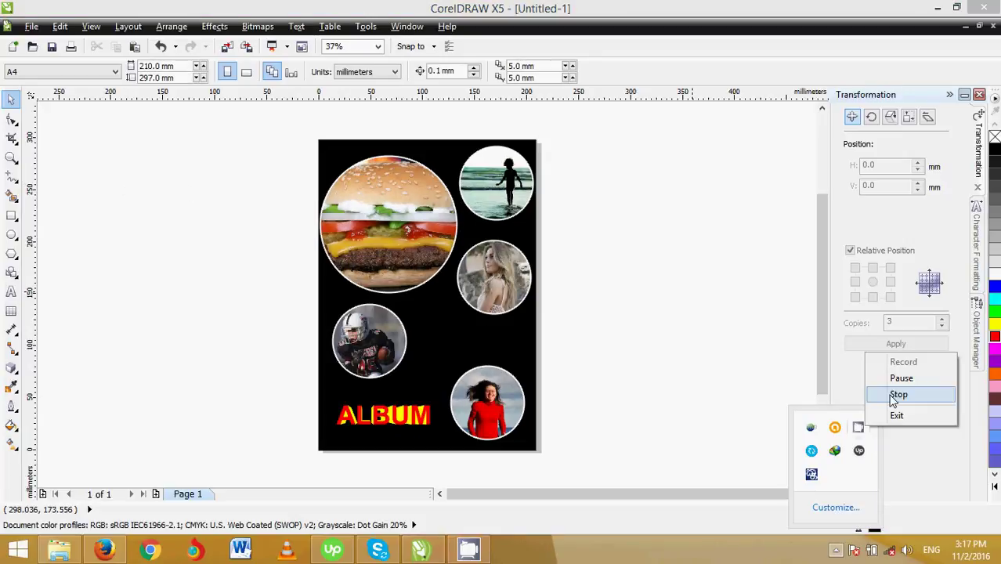